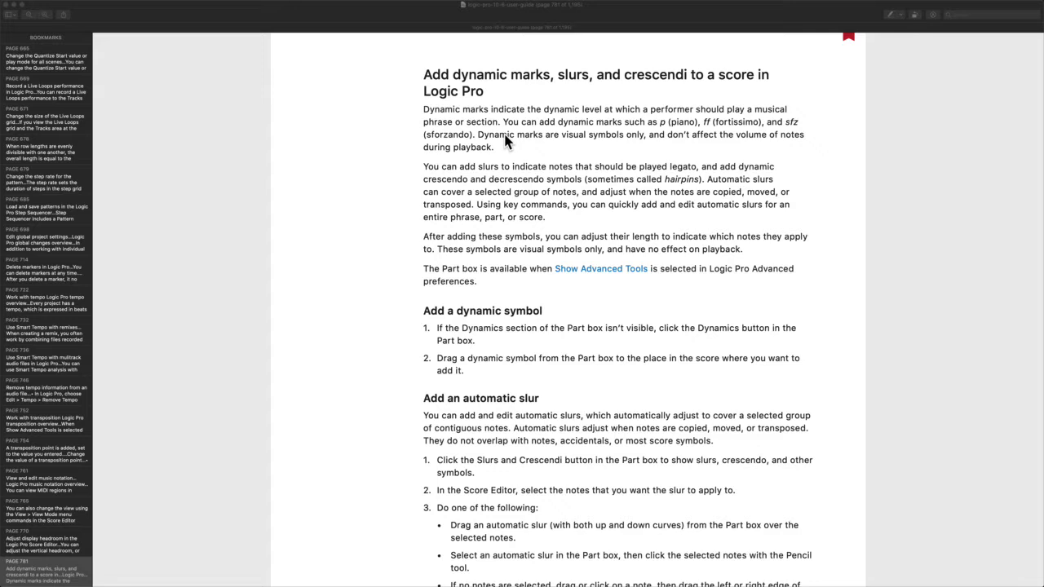
Highlight in yellow the guide sentence saying dynamic marks have no effect on playback
{"action": "left_click", "coordinate": [621, 141]}
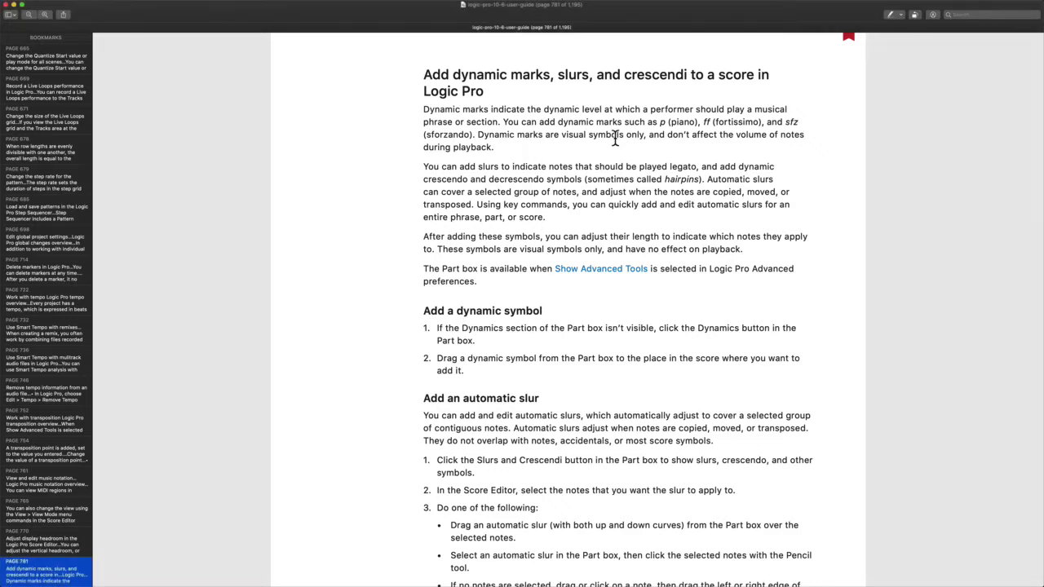
{"action": "left_click_drag", "start_coordinate": [479, 133], "coordinate": [495, 147]}
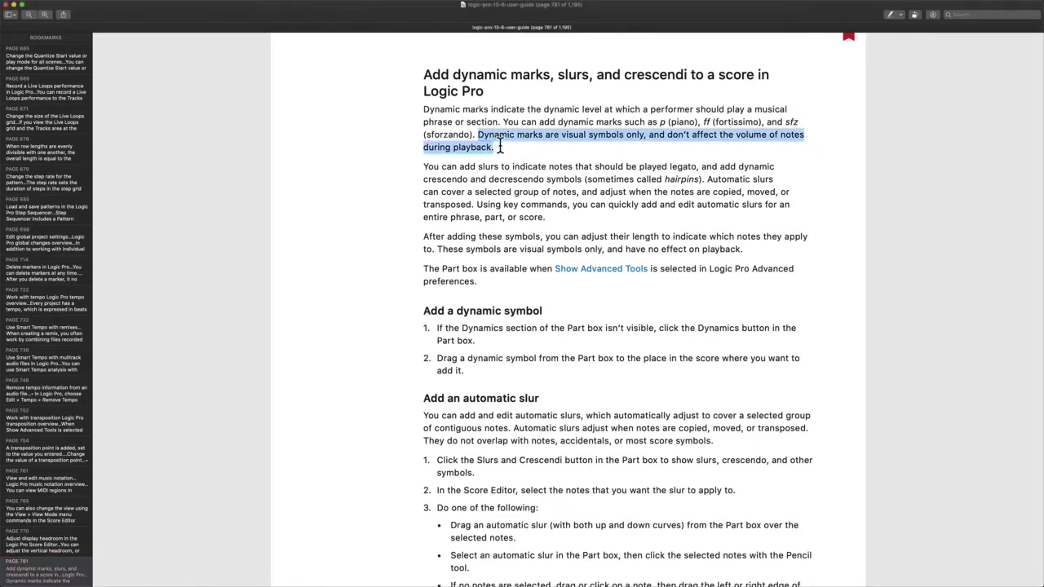
{"action": "left_click", "coordinate": [892, 15]}
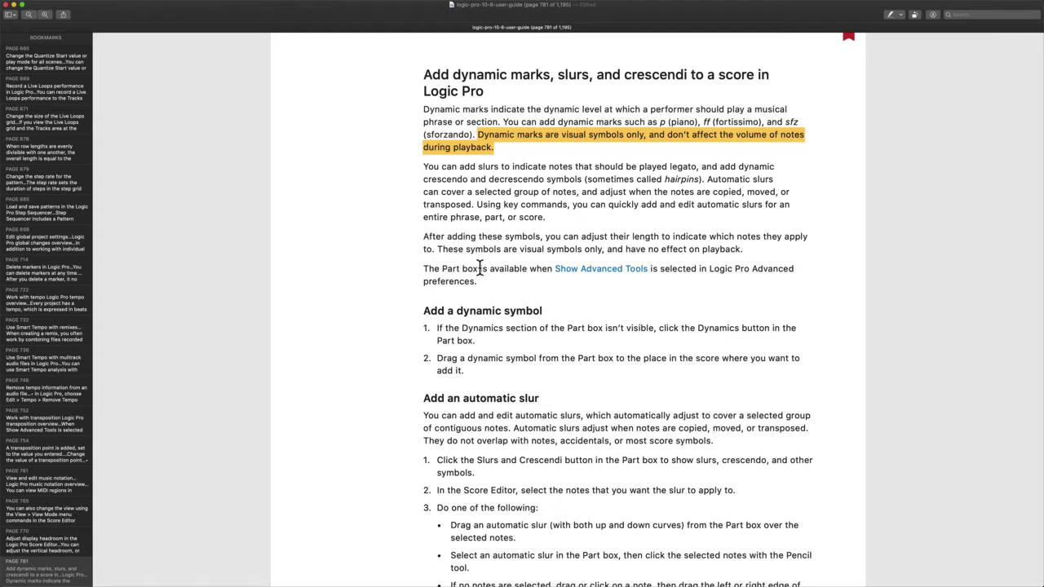
Highlight in yellow the sentence saying these symbols don't affect playback
{"action": "left_click_drag", "start_coordinate": [437, 249], "coordinate": [744, 253]}
{"action": "left_click", "coordinate": [890, 15]}
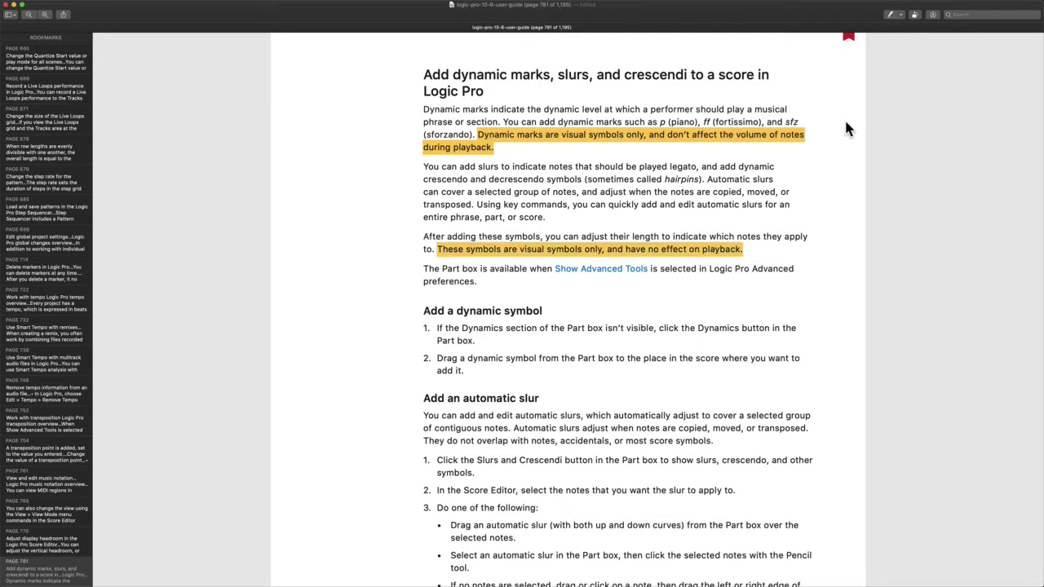
{"action": "scroll", "coordinate": [612, 329], "scroll_direction": "down", "scroll_amount": 2}
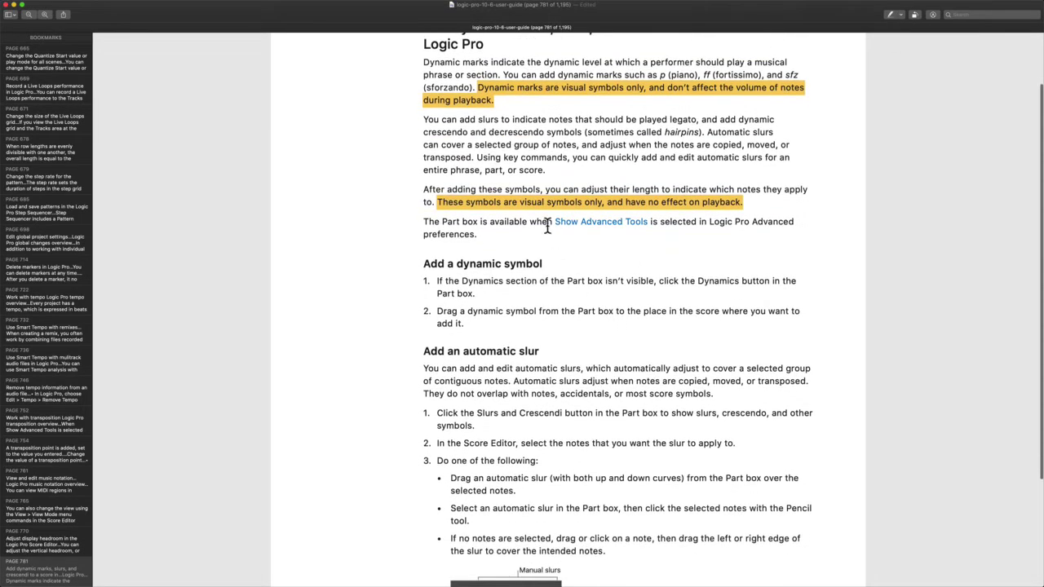
{"action": "scroll", "coordinate": [552, 245], "scroll_direction": "down", "scroll_amount": 2}
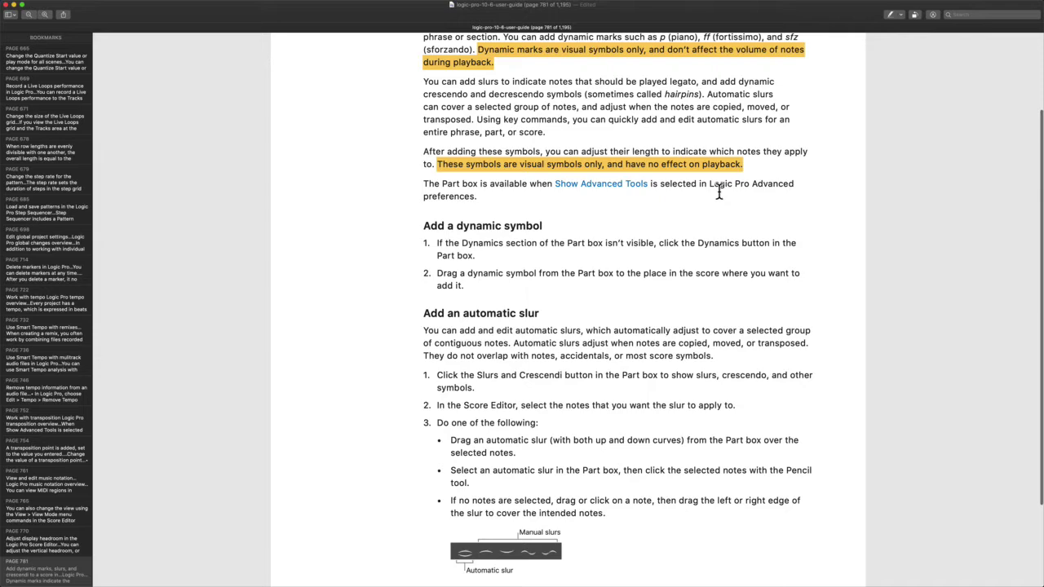
{"action": "scroll", "coordinate": [598, 269], "scroll_direction": "down", "scroll_amount": 1}
{"action": "scroll", "coordinate": [597, 269], "scroll_direction": "down", "scroll_amount": 1}
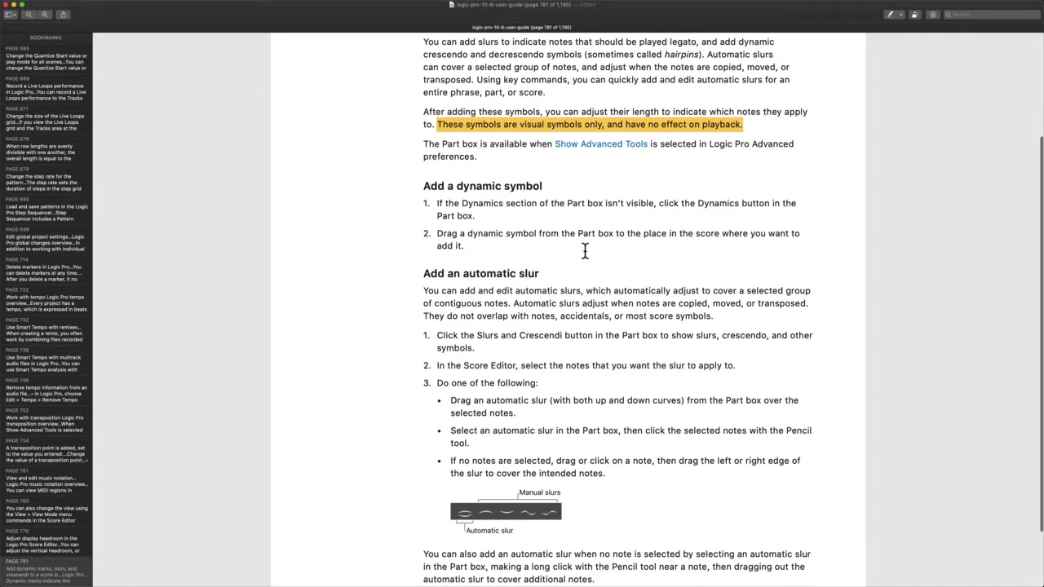
Toggle the Advanced Score preference off and on, then show the STRINGS region in the Score editor
{"action": "key", "text": "ctrl+Right"}
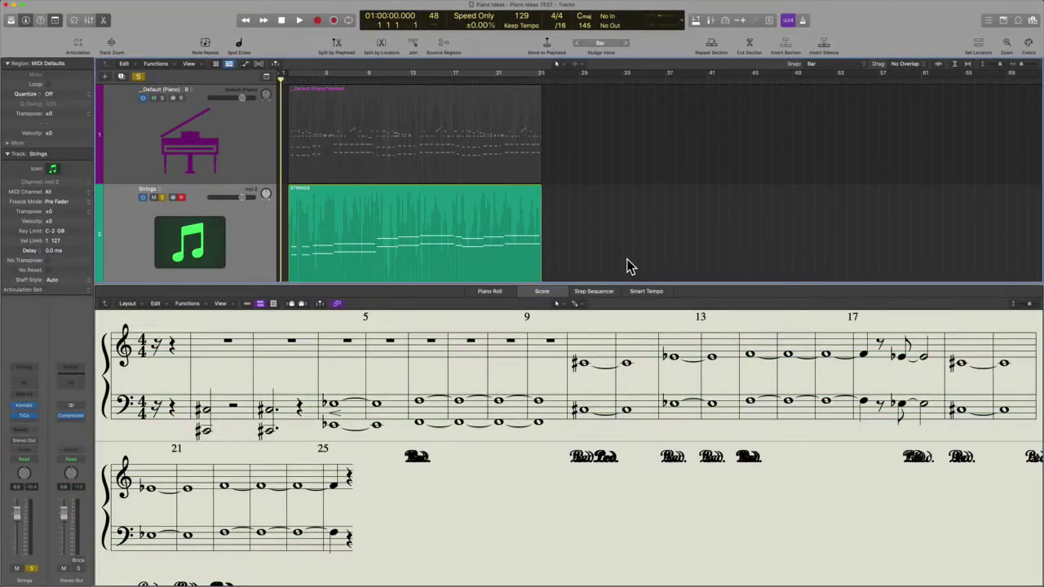
{"action": "key", "text": "super+comma"}
{"action": "left_click", "coordinate": [772, 249]}
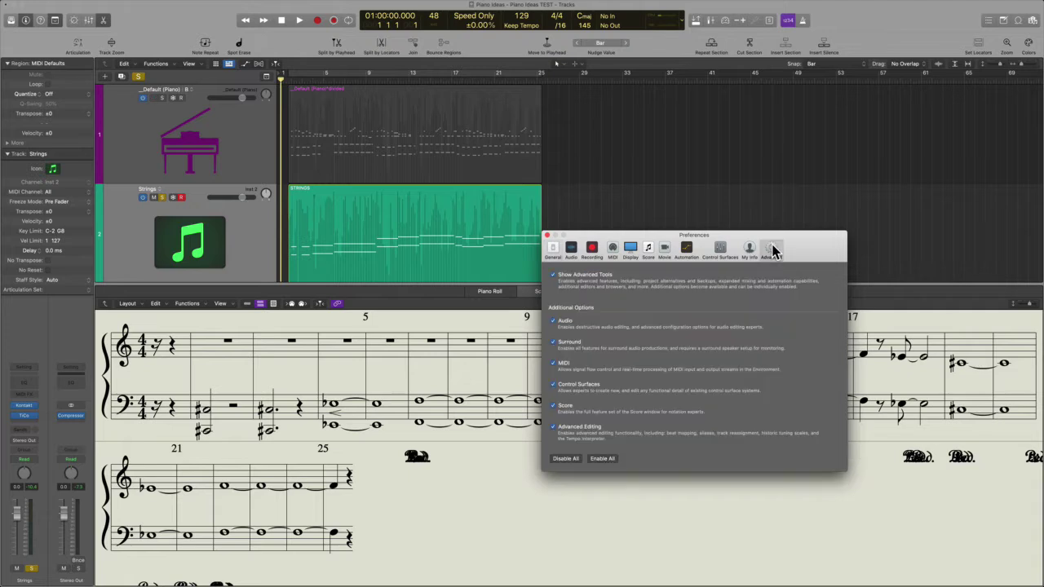
{"action": "left_click", "coordinate": [563, 408]}
{"action": "left_click", "coordinate": [564, 408]}
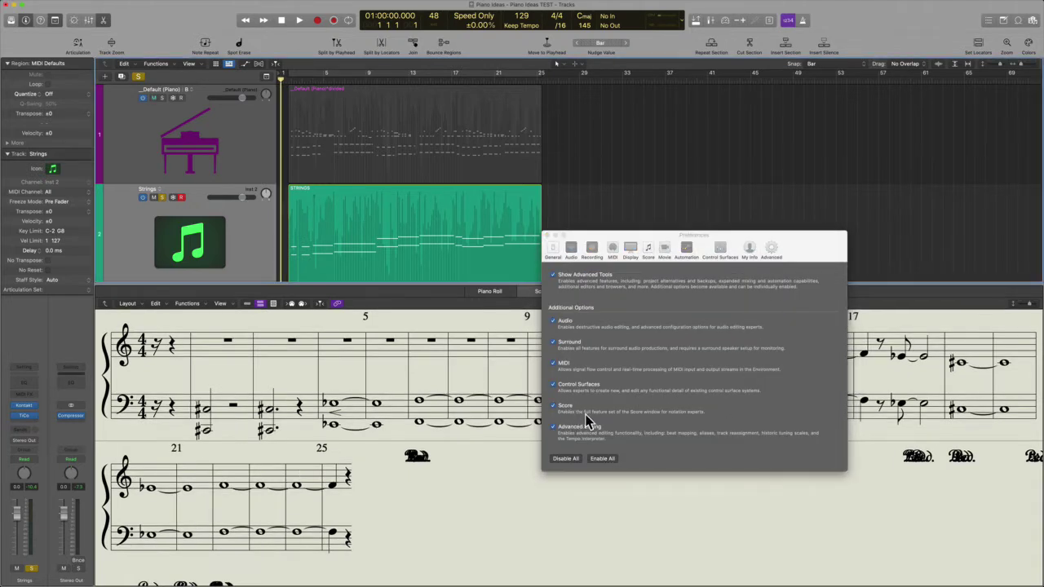
{"action": "left_click", "coordinate": [548, 235]}
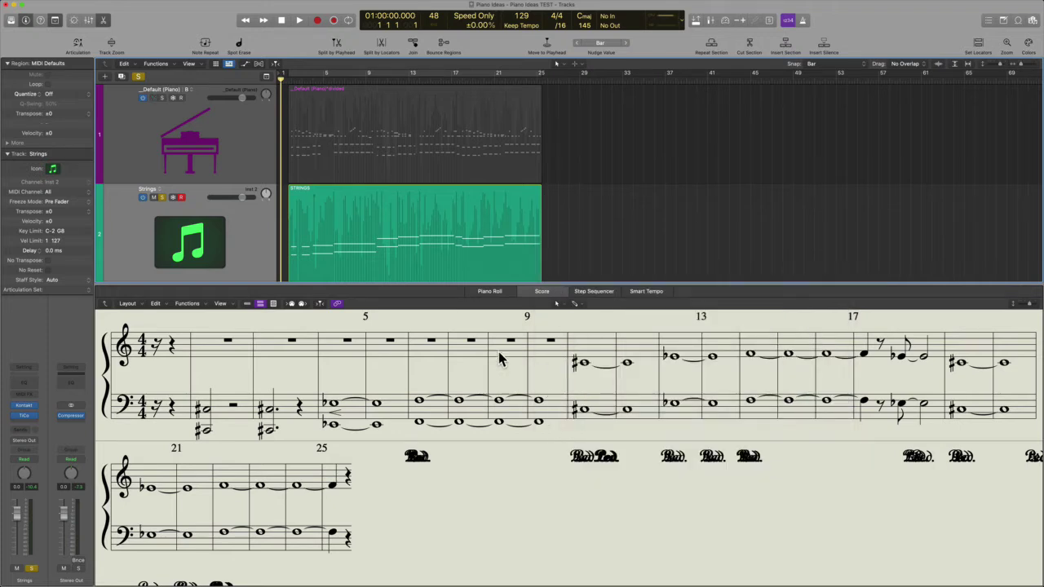
{"action": "left_click", "coordinate": [430, 241]}
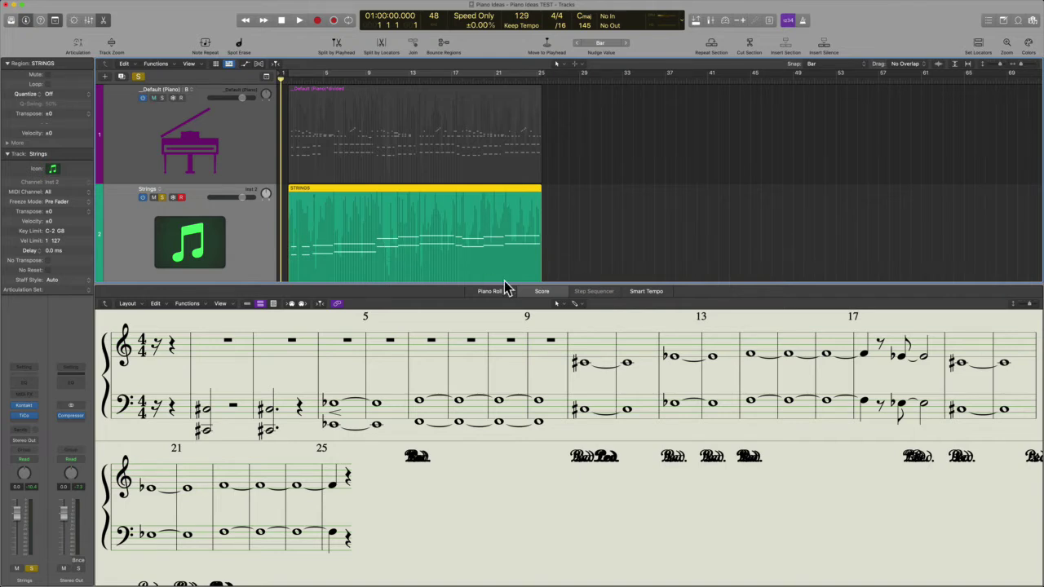
{"action": "left_click", "coordinate": [536, 293]}
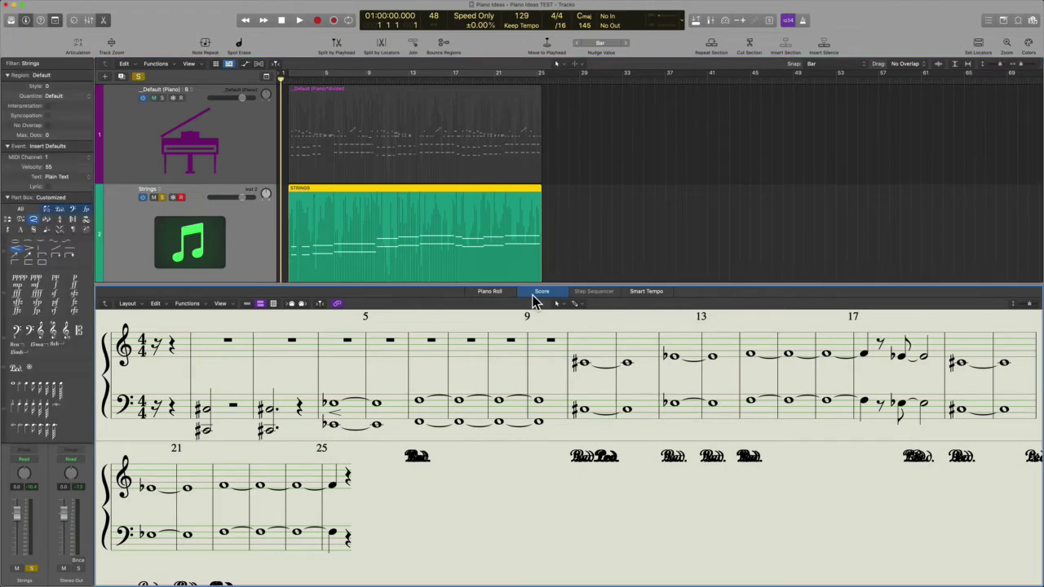
Place a crescendo hairpin in bar 2 from the hairpin and slur symbol group
{"action": "left_click", "coordinate": [21, 220]}
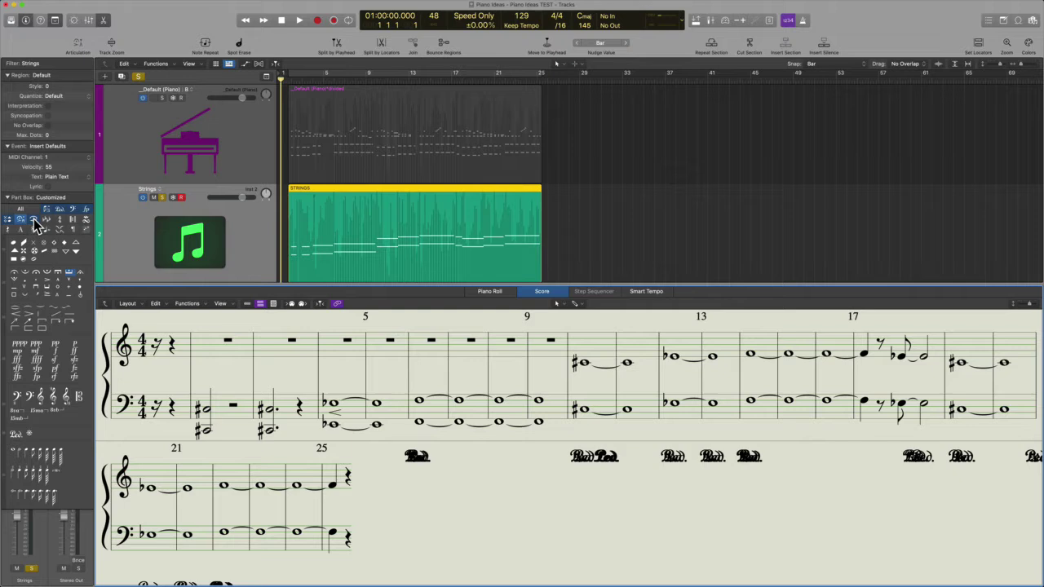
{"action": "left_click", "coordinate": [33, 219]}
{"action": "left_click_drag", "start_coordinate": [22, 318], "coordinate": [252, 360]}
{"action": "left_click", "coordinate": [246, 459]}
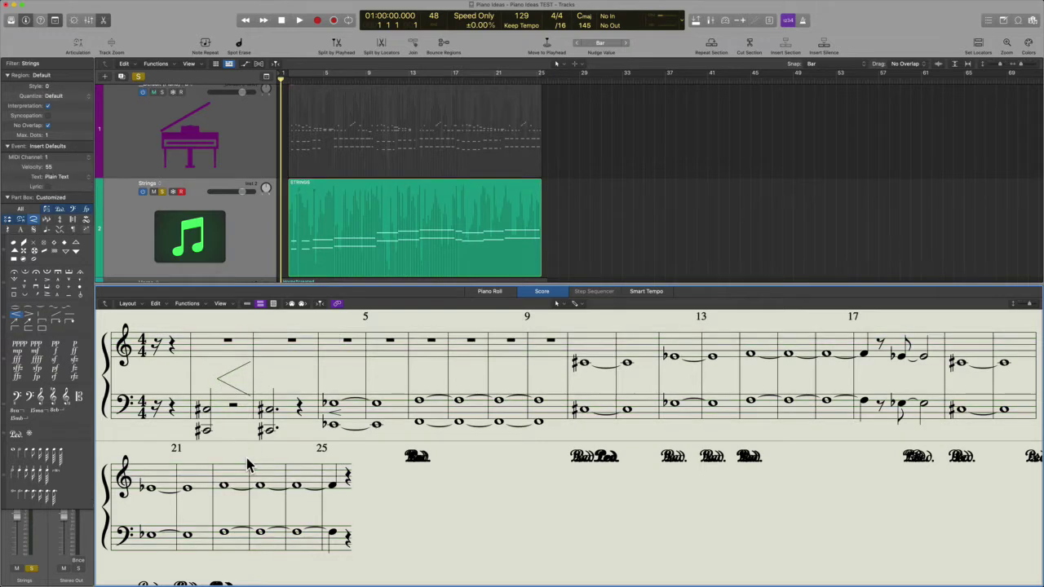
{"action": "left_click", "coordinate": [235, 375]}
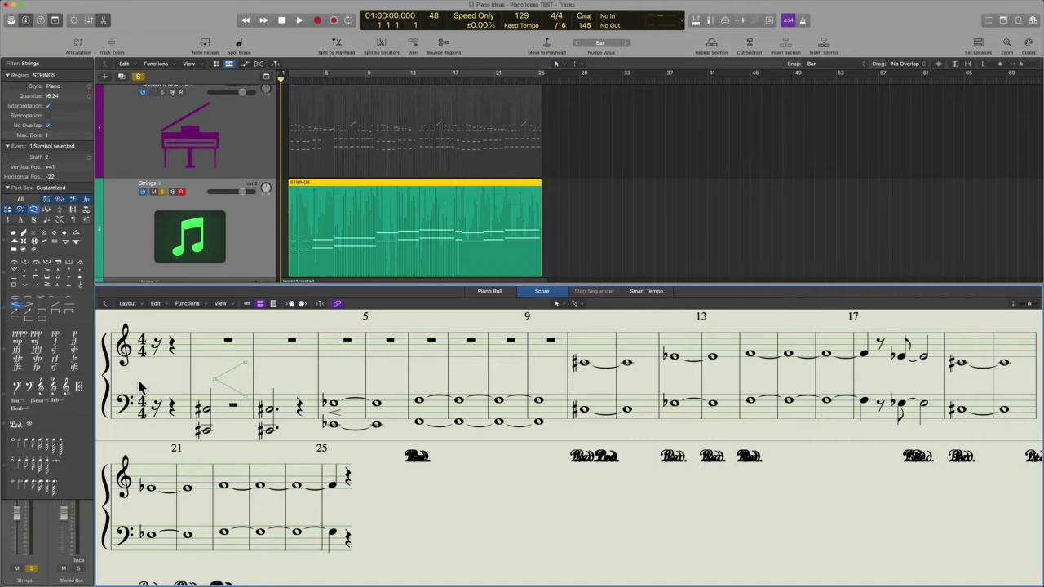
Add a ppp dynamic under bar 5 and an sfz at the end of bar 9
{"action": "left_click", "coordinate": [36, 335]}
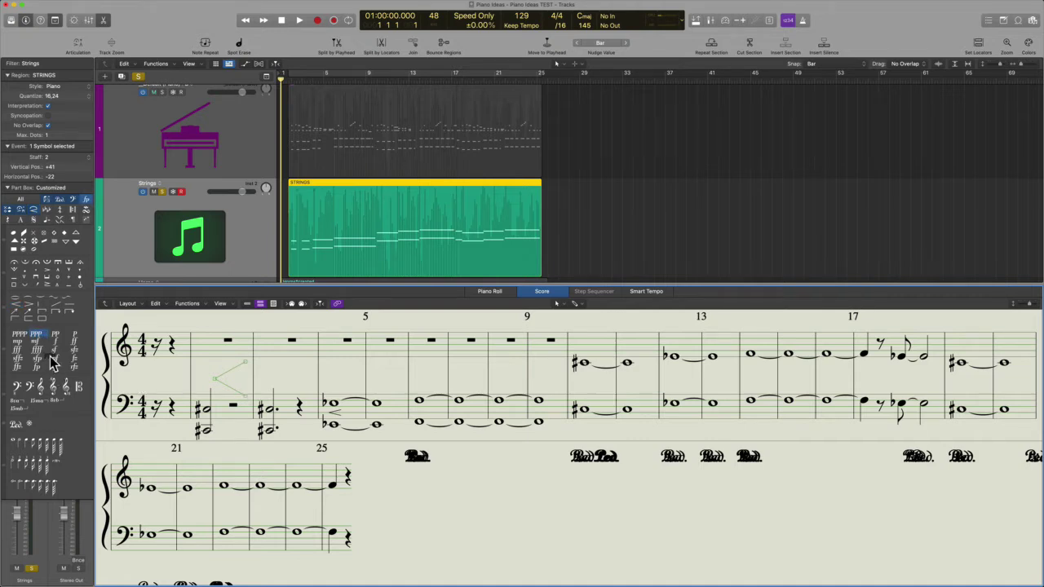
{"action": "left_click_drag", "start_coordinate": [50, 363], "coordinate": [405, 433]}
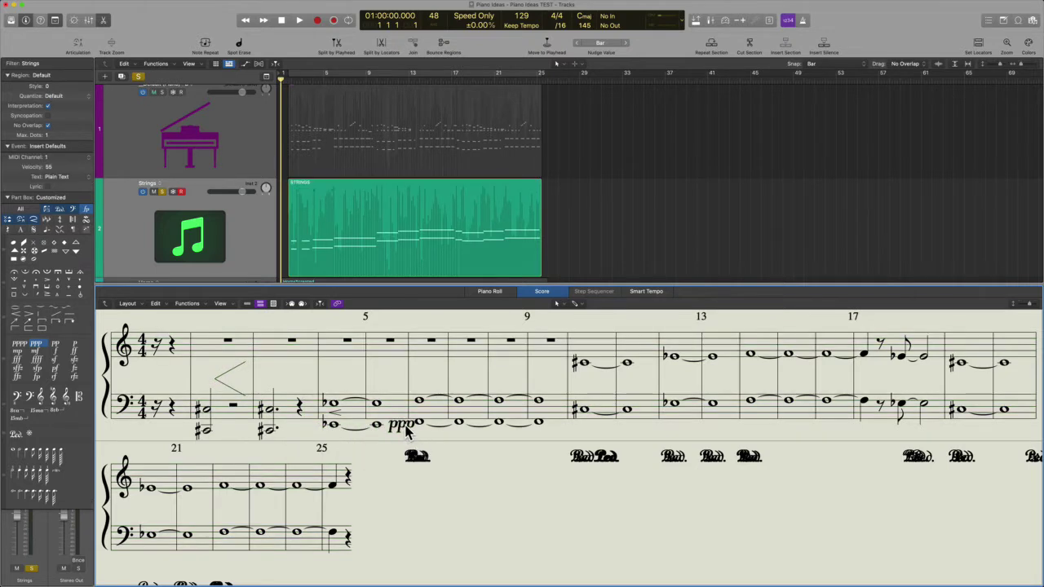
{"action": "left_click", "coordinate": [405, 432]}
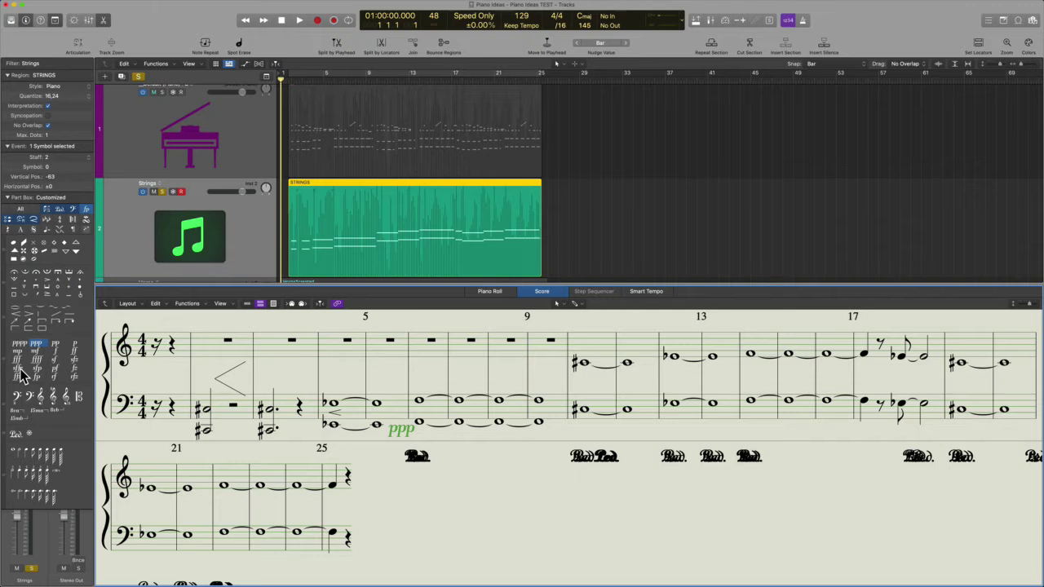
{"action": "left_click_drag", "start_coordinate": [77, 360], "coordinate": [559, 433]}
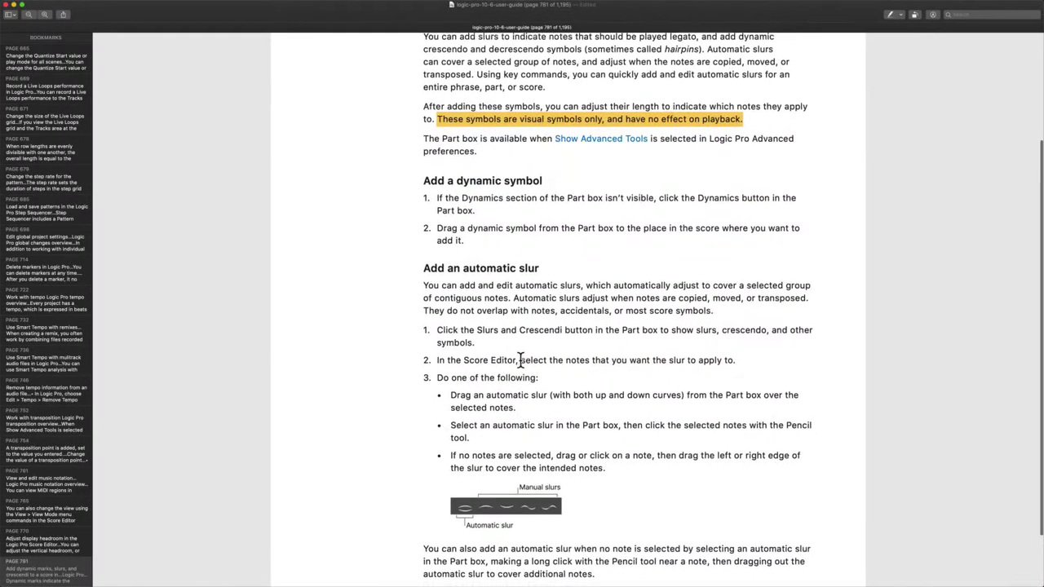
Select the 'Add an automatic slur' heading and slurs-and-crescendi phrase, then show that Part Box group
{"action": "scroll", "coordinate": [521, 359], "scroll_direction": "down", "scroll_amount": 2}
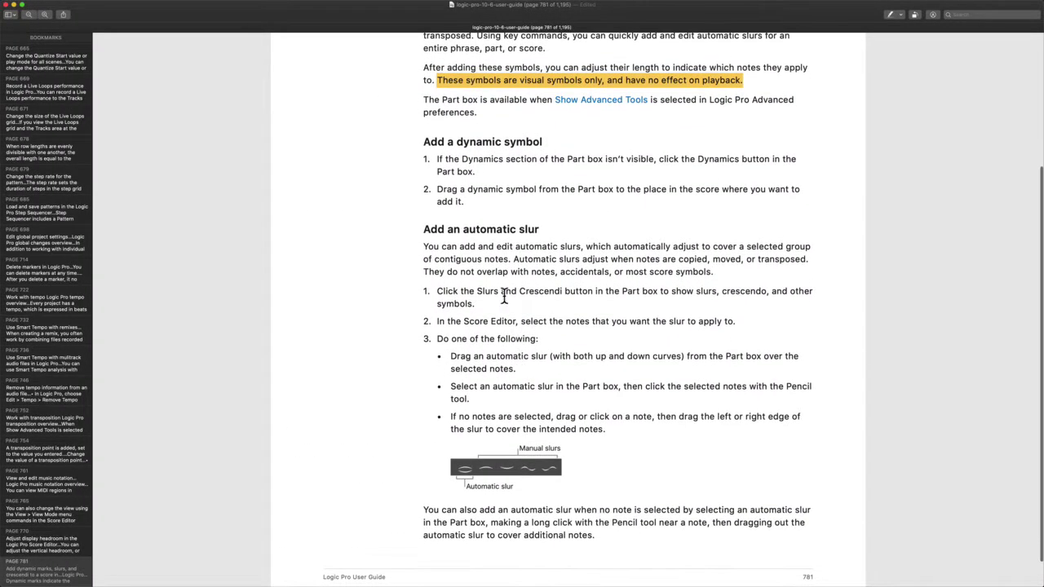
{"action": "triple_click", "coordinate": [607, 221]}
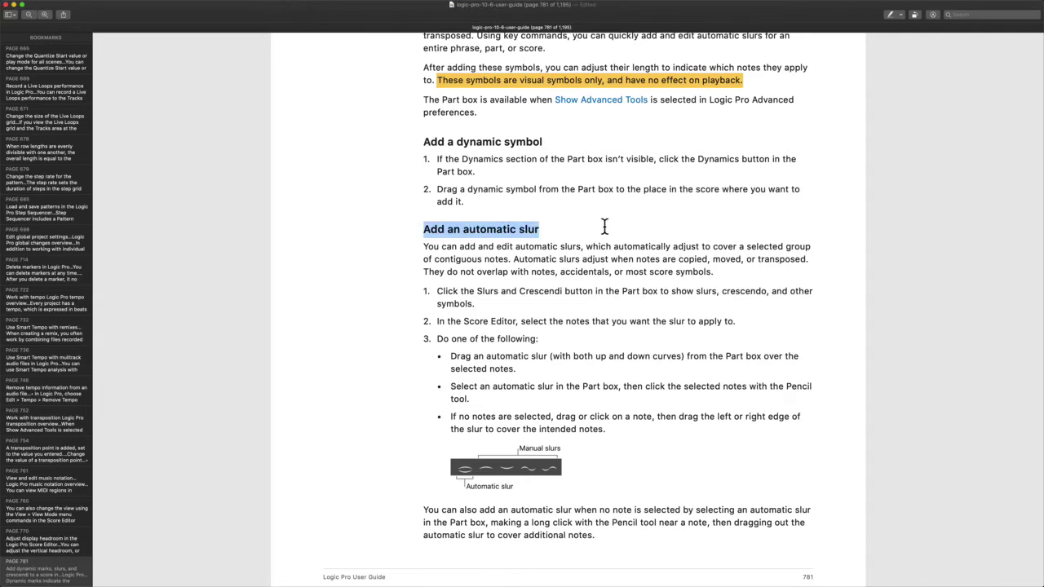
{"action": "scroll", "coordinate": [605, 226], "scroll_direction": "down", "scroll_amount": 3}
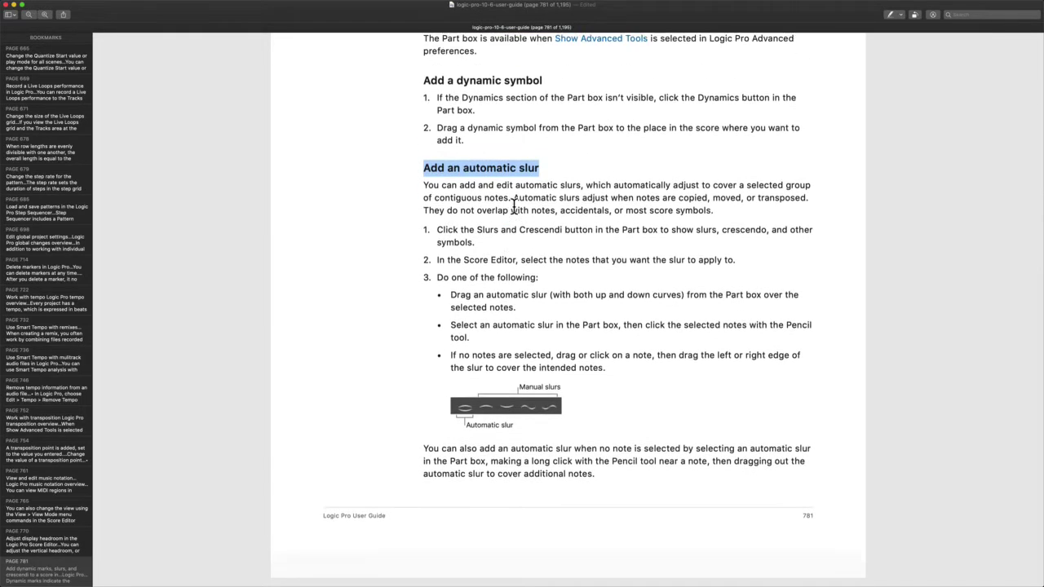
{"action": "scroll", "coordinate": [539, 203], "scroll_direction": "up", "scroll_amount": 1}
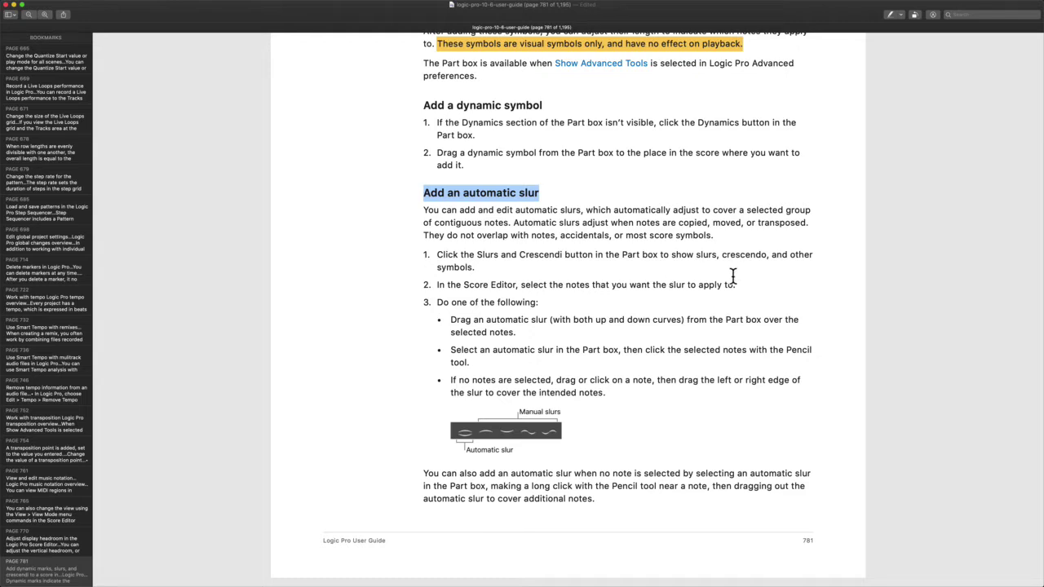
{"action": "left_click_drag", "start_coordinate": [477, 254], "coordinate": [597, 257]}
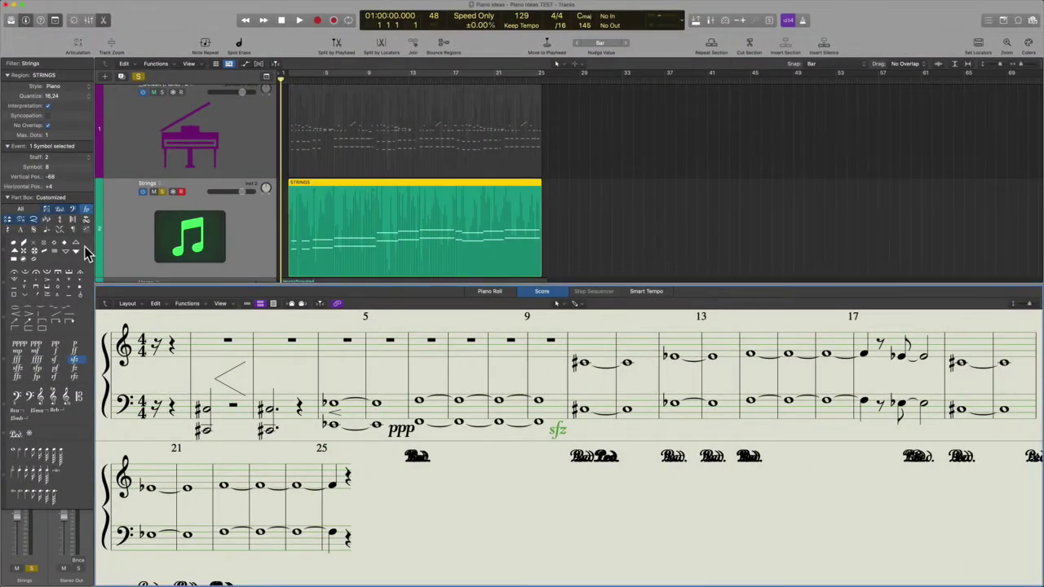
{"action": "left_click", "coordinate": [35, 222]}
Reshape the slur under bars 7–12 by dragging its curve
{"action": "key", "text": "ctrl+alt+super"}
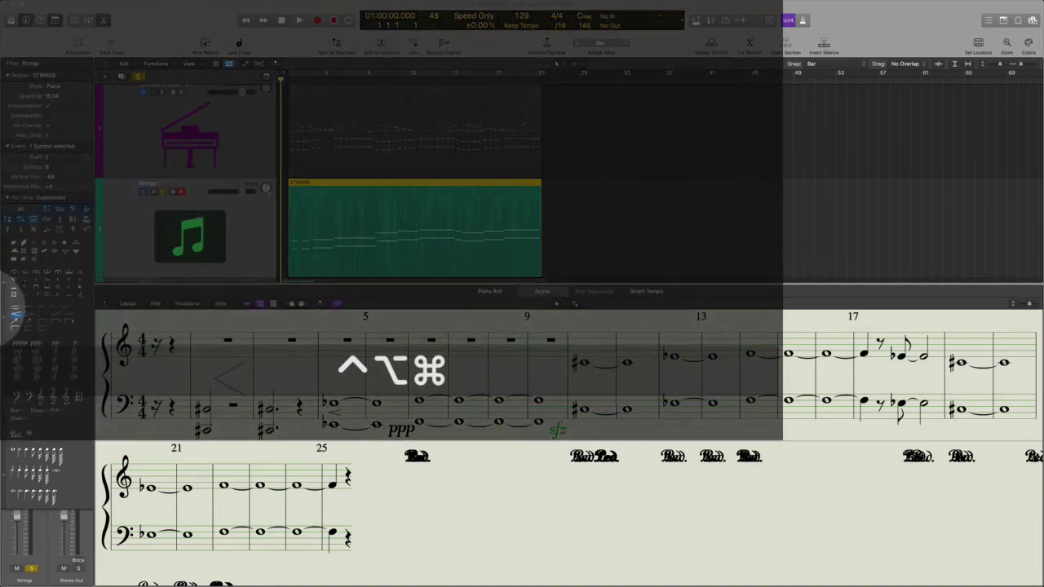
{"action": "left_click", "coordinate": [20, 315]}
{"action": "key", "text": "alt"}
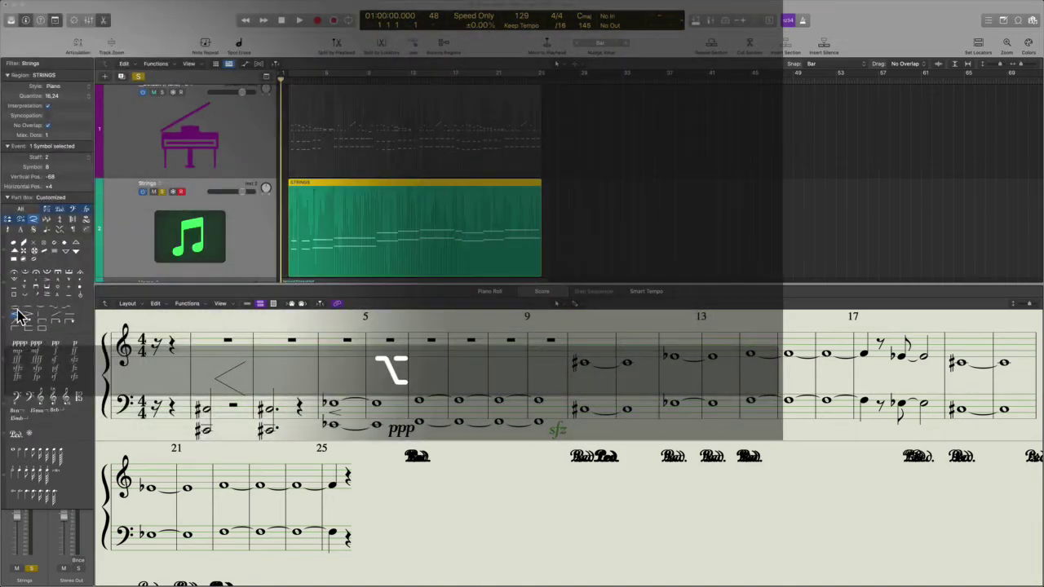
{"action": "left_click_drag", "start_coordinate": [18, 310], "coordinate": [450, 408]}
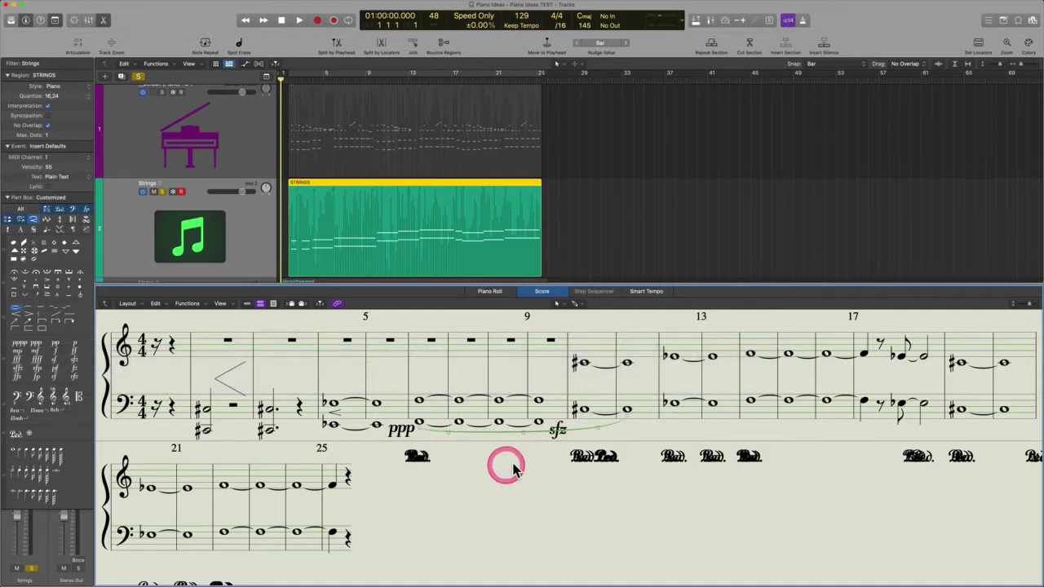
{"action": "left_click_drag", "start_coordinate": [514, 469], "coordinate": [502, 447]}
{"action": "left_click", "coordinate": [511, 464]}
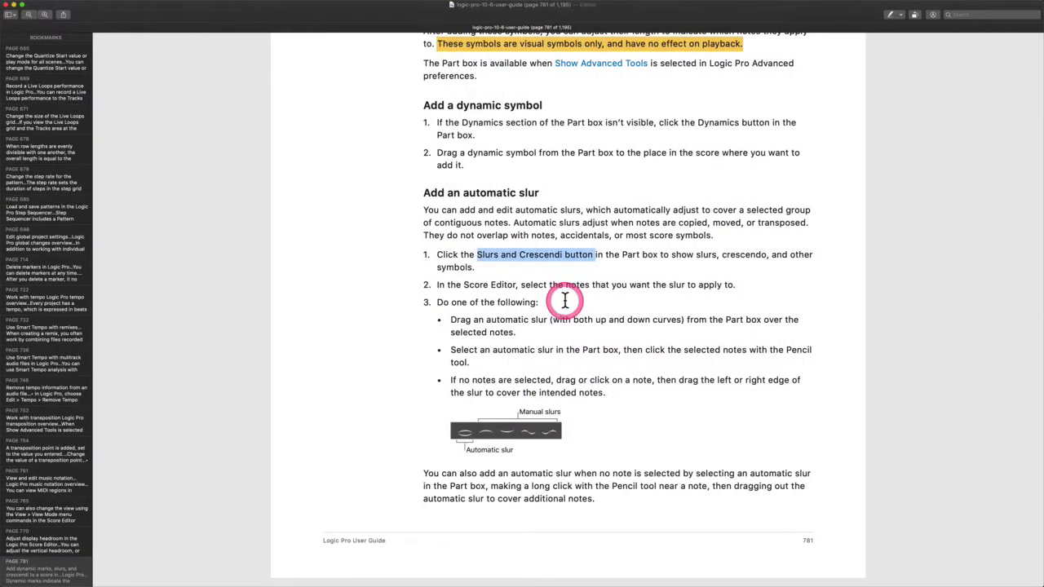
Select the tied notes in bars 13–17 and apply an automatic slur to them
{"action": "left_click_drag", "start_coordinate": [438, 284], "coordinate": [665, 280]}
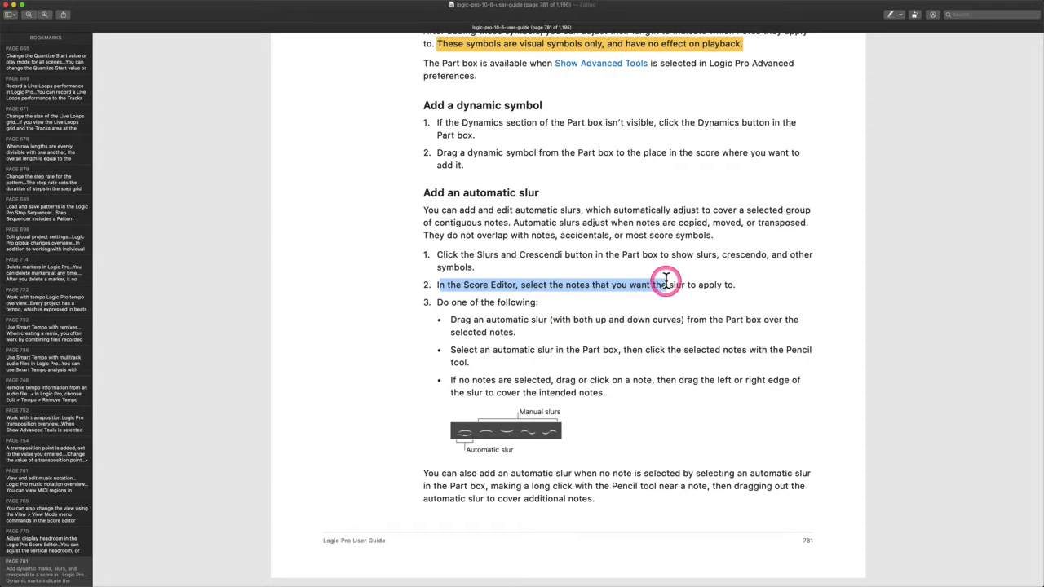
{"action": "scroll", "coordinate": [478, 331], "scroll_direction": "down", "scroll_amount": 2}
{"action": "scroll", "coordinate": [506, 310], "scroll_direction": "up", "scroll_amount": 2}
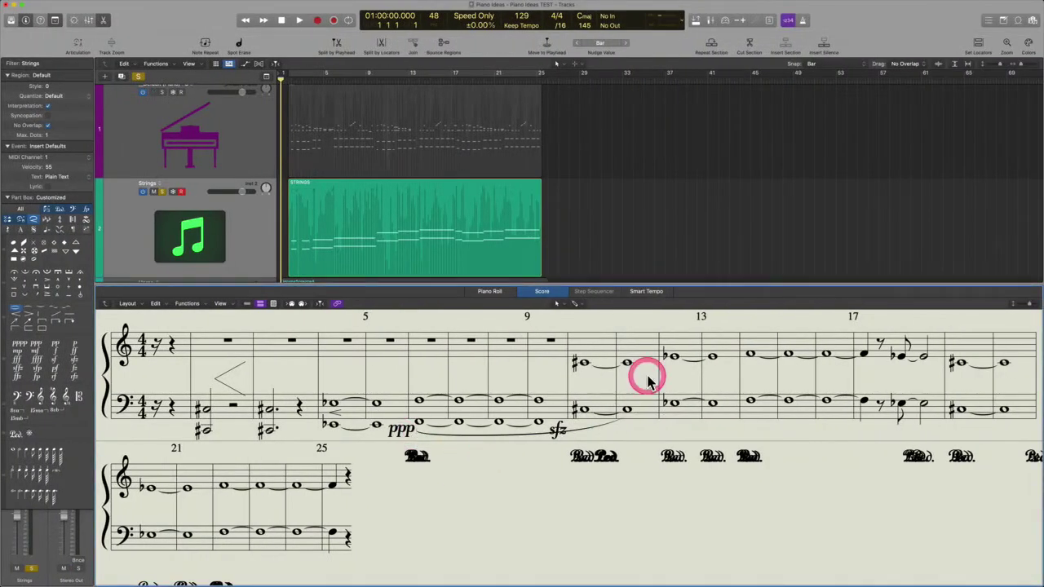
{"action": "left_click_drag", "start_coordinate": [655, 339], "coordinate": [810, 424]}
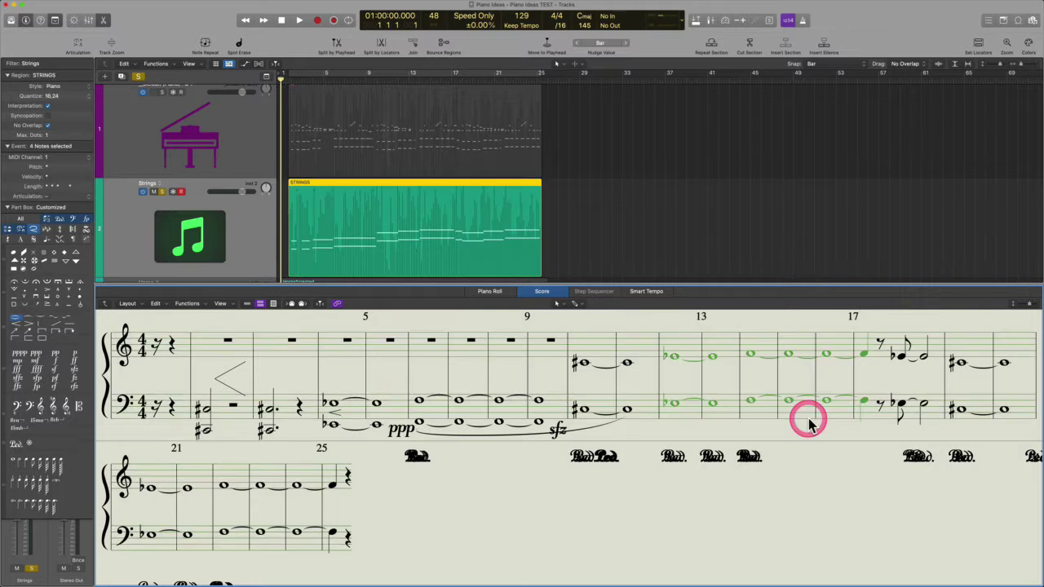
{"action": "left_click", "coordinate": [191, 310]}
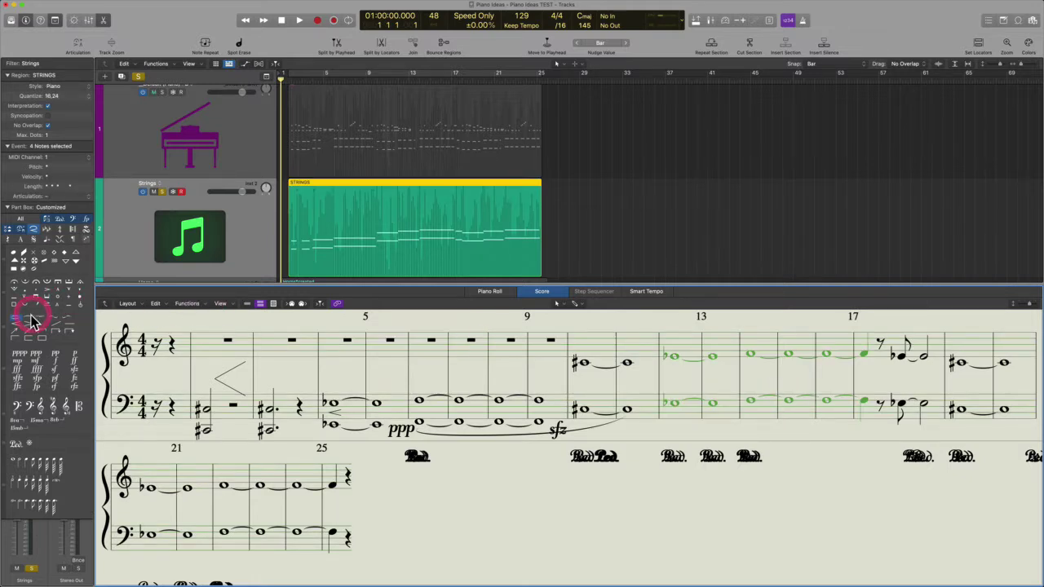
{"action": "left_click_drag", "start_coordinate": [15, 320], "coordinate": [759, 424]}
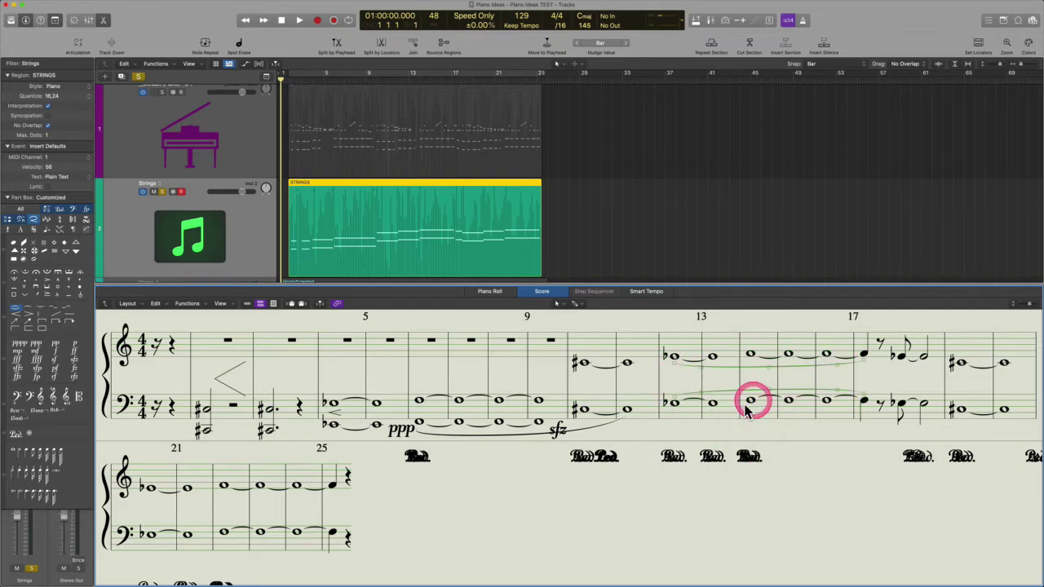
{"action": "left_click", "coordinate": [743, 377], "text": "super"}
Select the 'Create Auto Slurs for non-contiguous selected notes' command name on guide page 782
{"action": "key", "text": "ctrl+Left"}
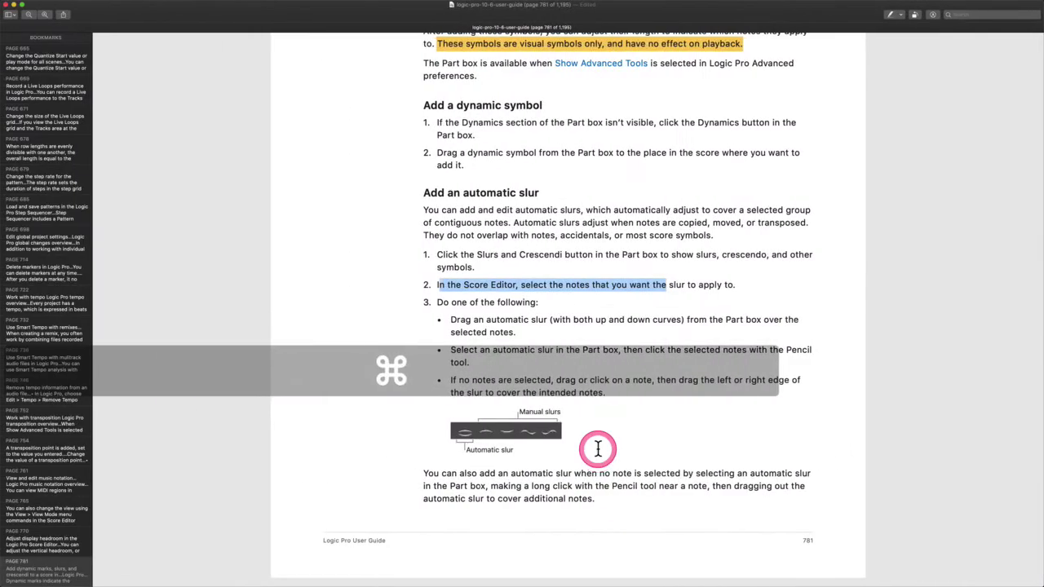
{"action": "scroll", "coordinate": [598, 449], "scroll_direction": "down", "scroll_amount": 3}
{"action": "scroll", "coordinate": [598, 449], "scroll_direction": "up", "scroll_amount": 4}
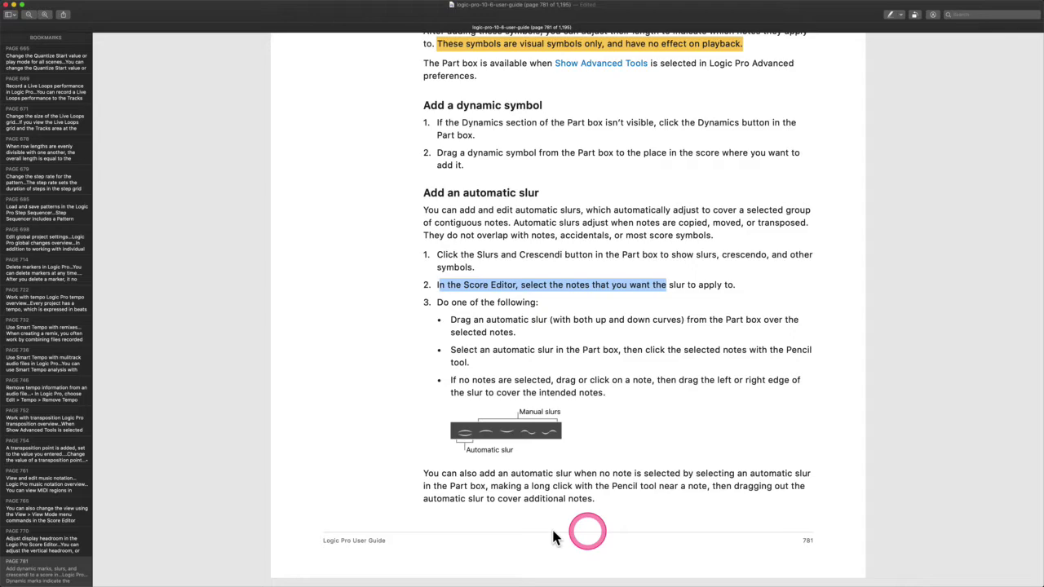
{"action": "left_click_drag", "start_coordinate": [415, 473], "coordinate": [608, 517]}
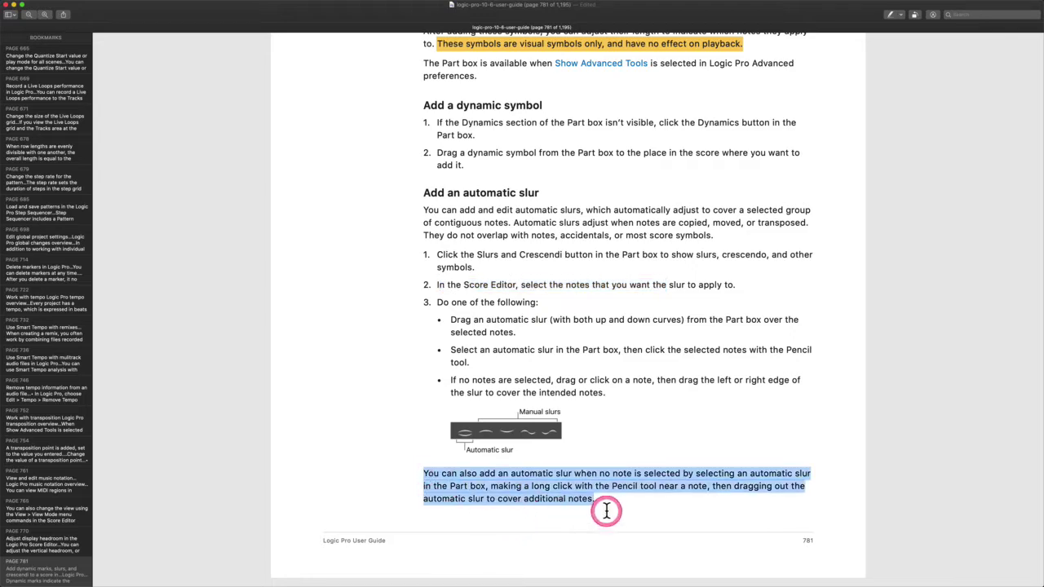
{"action": "left_click", "coordinate": [606, 511]}
{"action": "scroll", "coordinate": [606, 509], "scroll_direction": "down", "scroll_amount": 10}
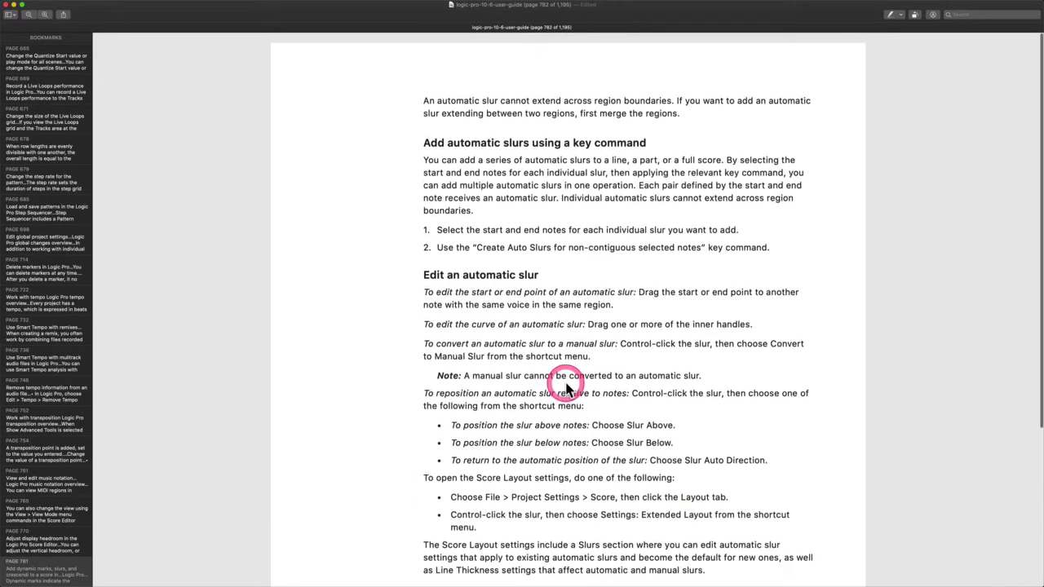
{"action": "scroll", "coordinate": [489, 286], "scroll_direction": "down", "scroll_amount": 1}
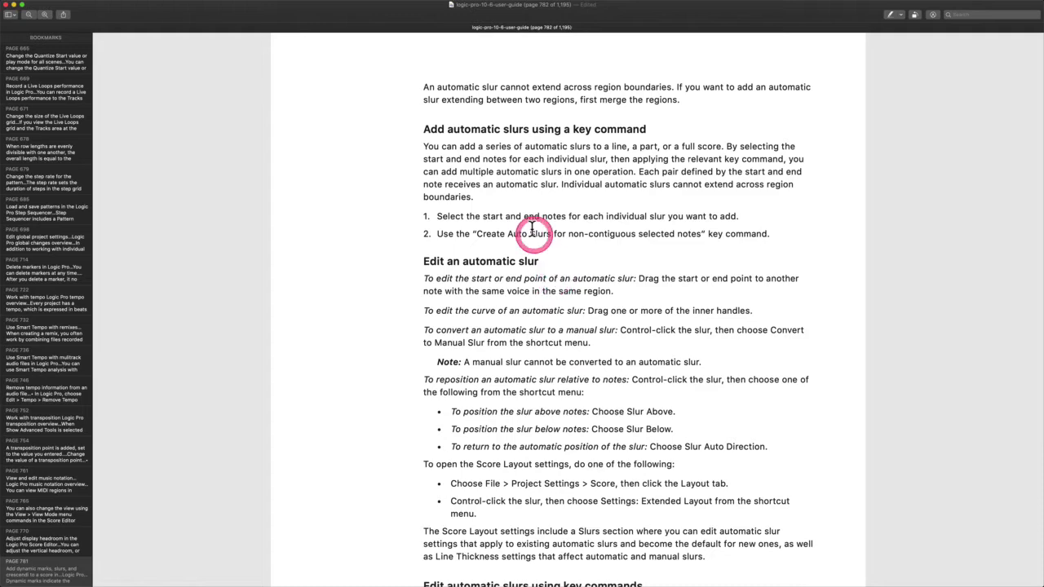
{"action": "scroll", "coordinate": [528, 225], "scroll_direction": "down", "scroll_amount": 2}
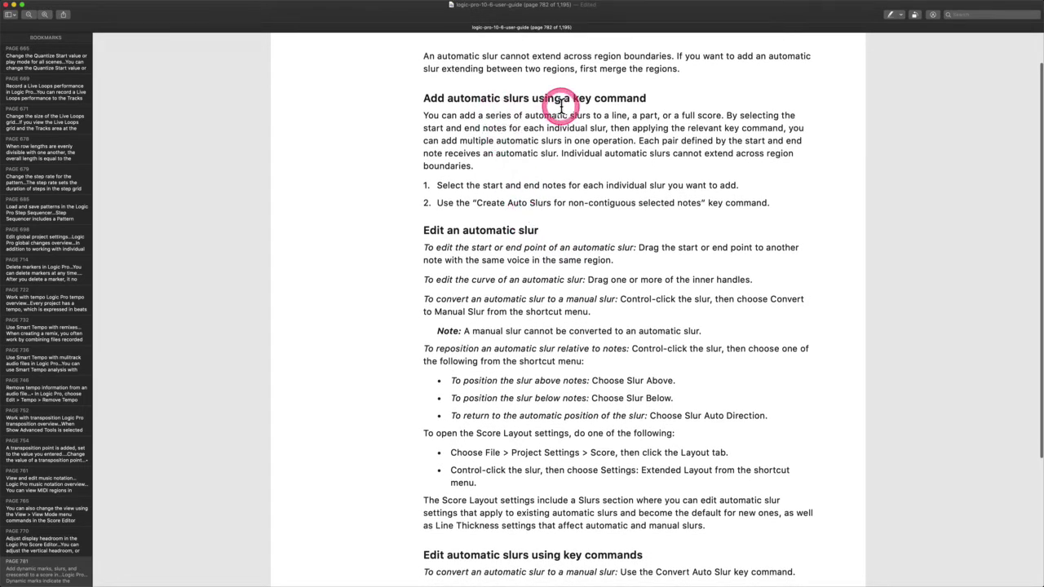
{"action": "left_click_drag", "start_coordinate": [465, 204], "coordinate": [779, 203]}
{"action": "left_click", "coordinate": [645, 226]}
{"action": "left_click_drag", "start_coordinate": [475, 204], "coordinate": [674, 209]}
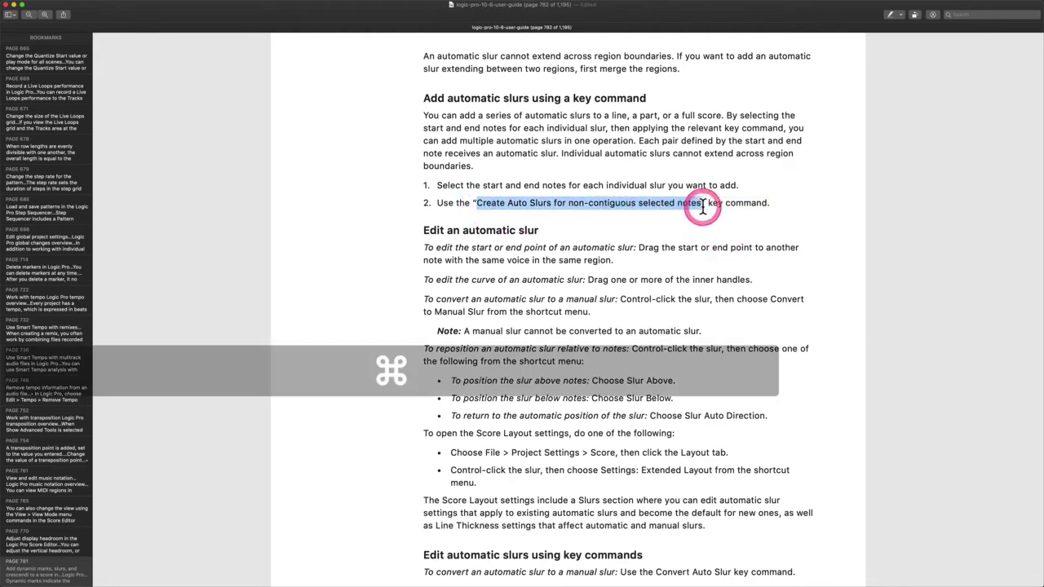
{"action": "key", "text": "super+Tab"}
{"action": "key", "text": "alt+k"}
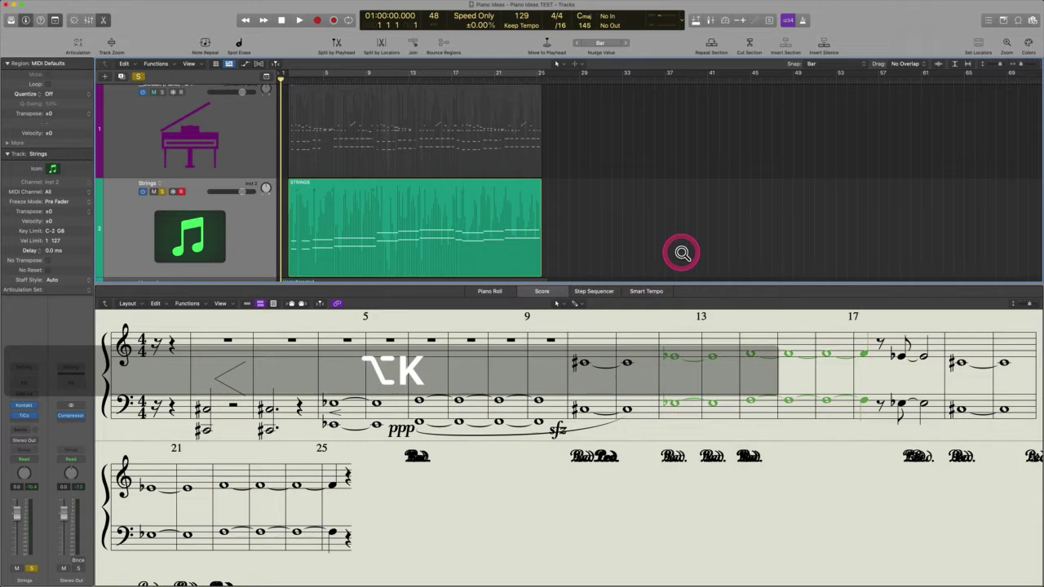
{"action": "type", "text": "Create Auto Slurs for non-contiguous selected notes"}
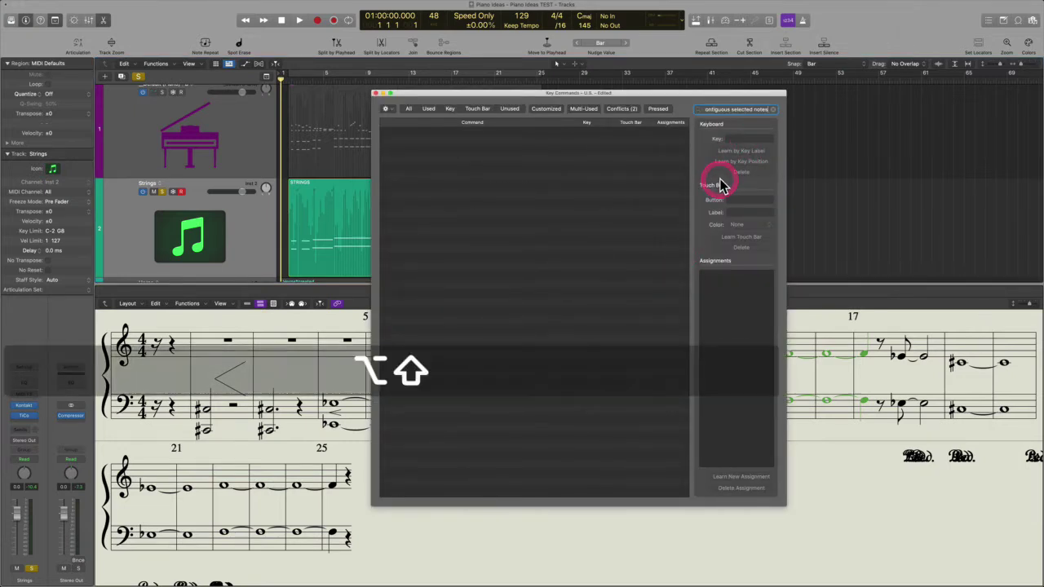
{"action": "key", "text": "alt+shift+Left"}
{"action": "key", "text": "alt+shift+Left"}
{"action": "key", "text": "alt+shift+Left"}
{"action": "key", "text": "alt+shift+Left"}
{"action": "key", "text": "alt+shift+Left"}
{"action": "key", "text": "alt+shift+Left"}
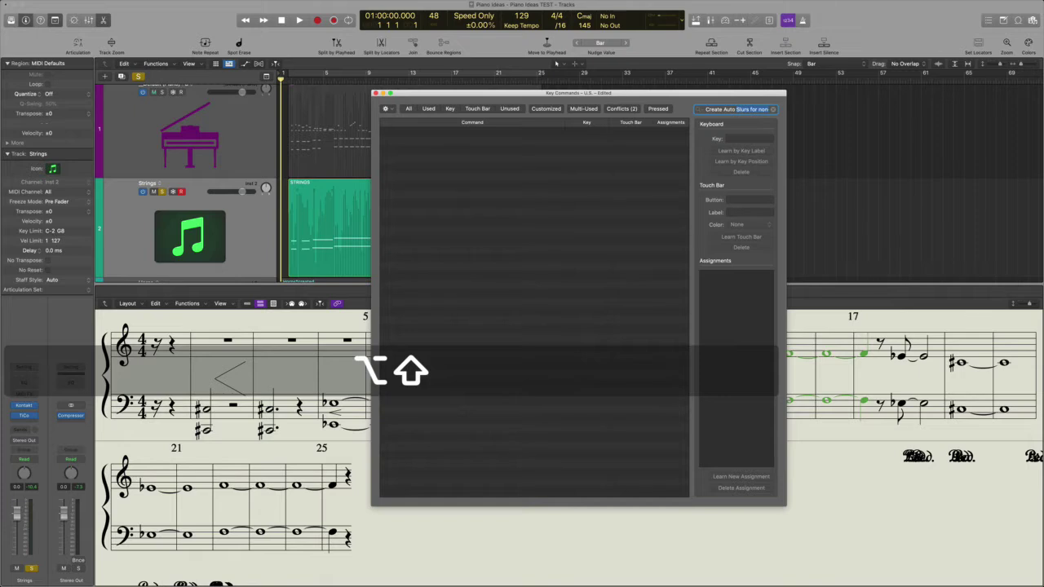
{"action": "key", "text": "BackSpace"}
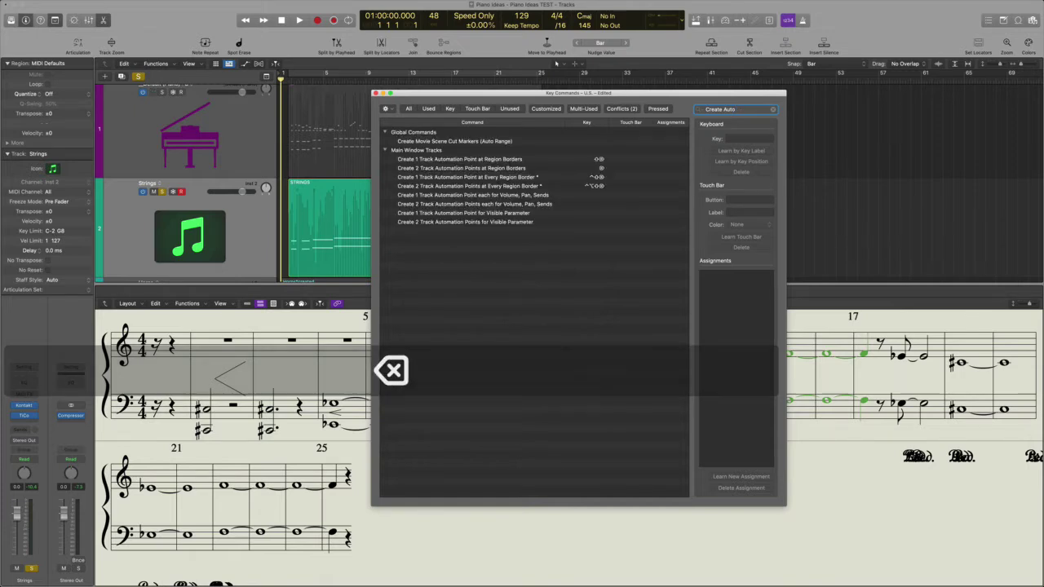
{"action": "key", "text": "super+a"}
{"action": "type", "text": "slu"}
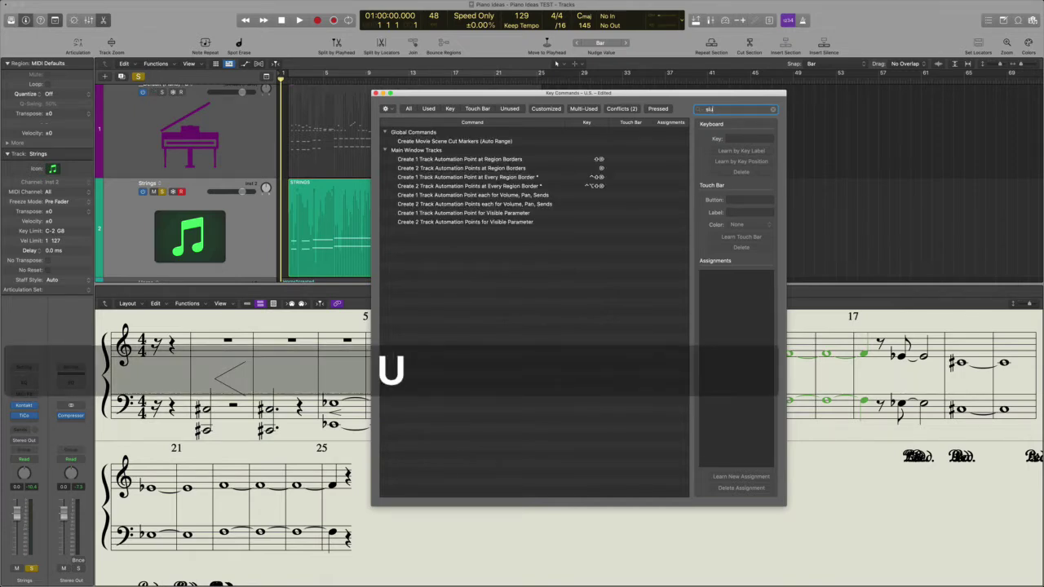
{"action": "type", "text": "r"}
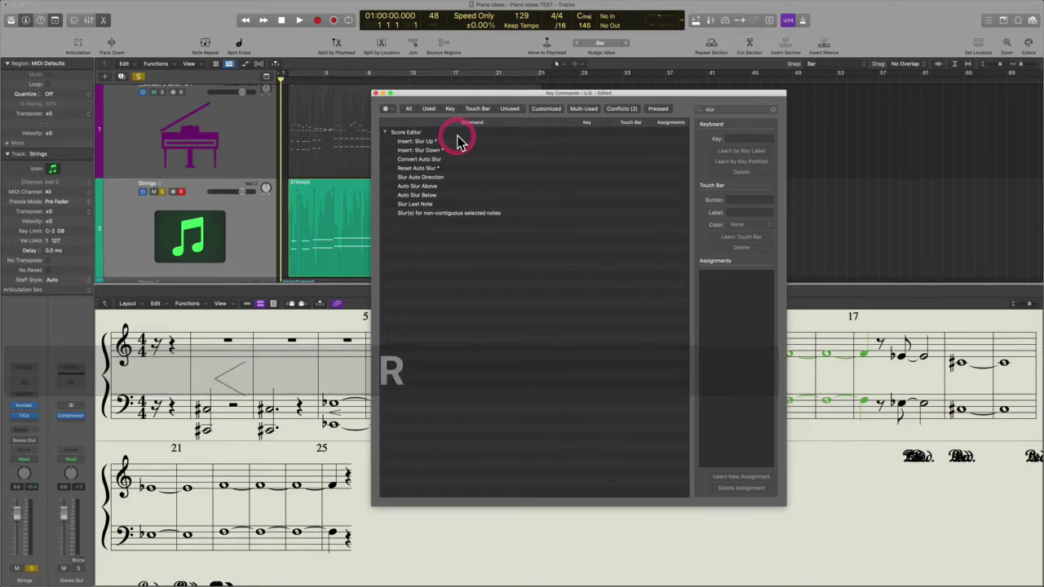
{"action": "left_click", "coordinate": [456, 143]}
{"action": "left_click_drag", "start_coordinate": [456, 150], "coordinate": [478, 277]}
{"action": "left_click", "coordinate": [433, 152]}
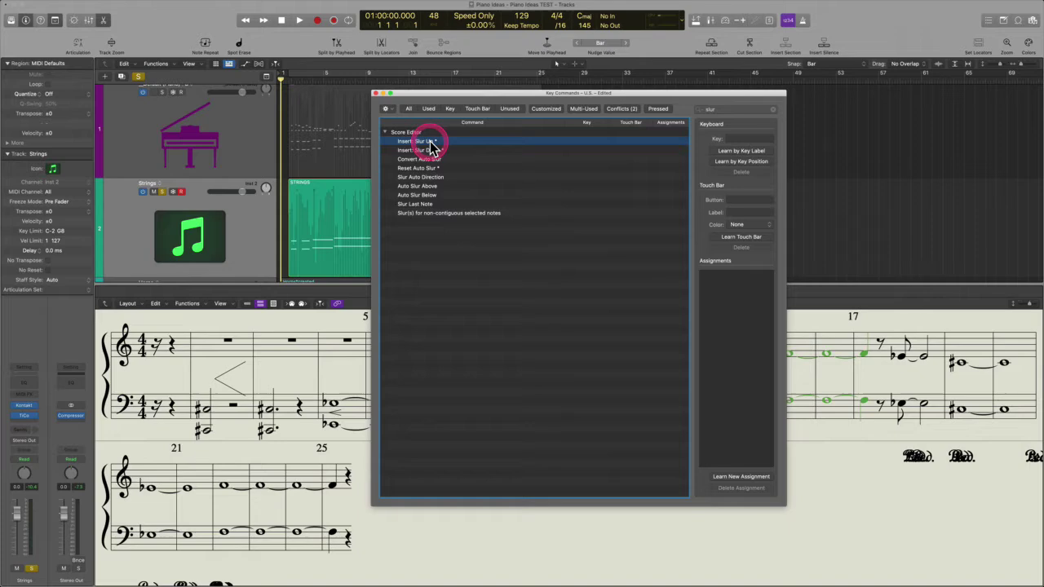
{"action": "left_click", "coordinate": [376, 94]}
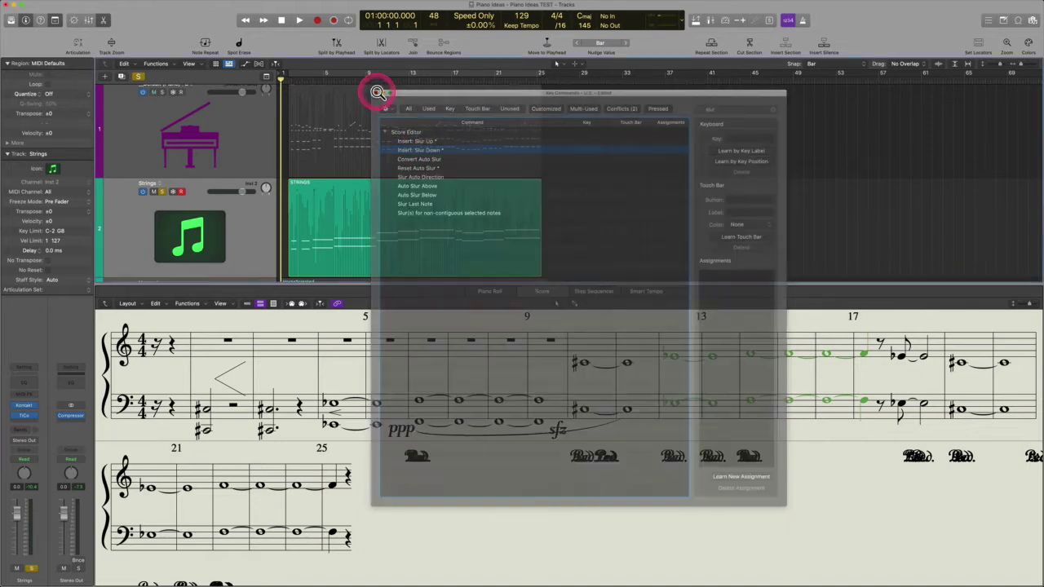
Strike through the 'Add automatic slurs using a key command' section, heading through step 2
{"action": "key", "text": "ctrl+Left"}
{"action": "left_click", "coordinate": [426, 204]}
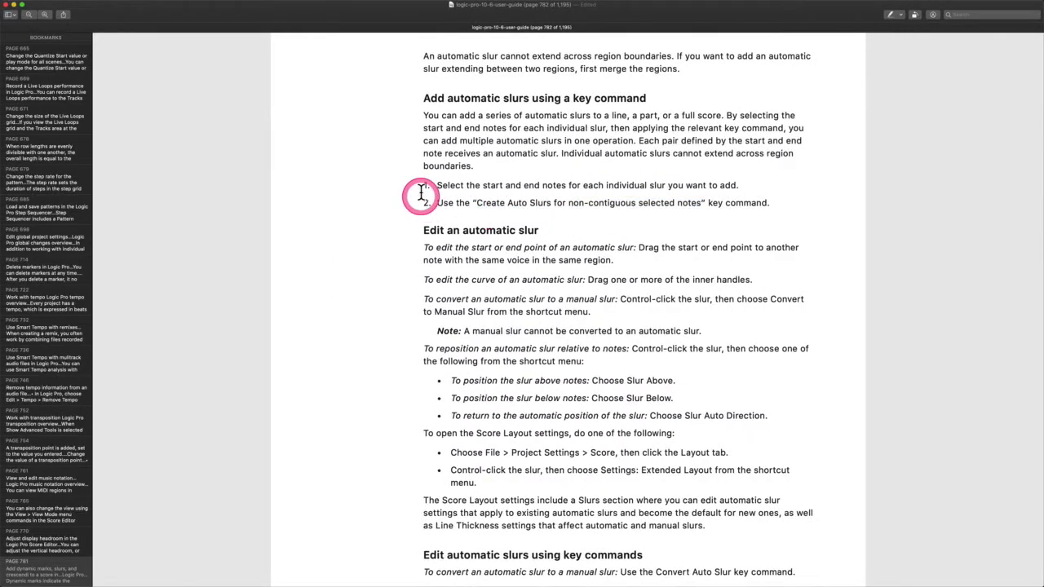
{"action": "left_click_drag", "start_coordinate": [424, 96], "coordinate": [789, 203]}
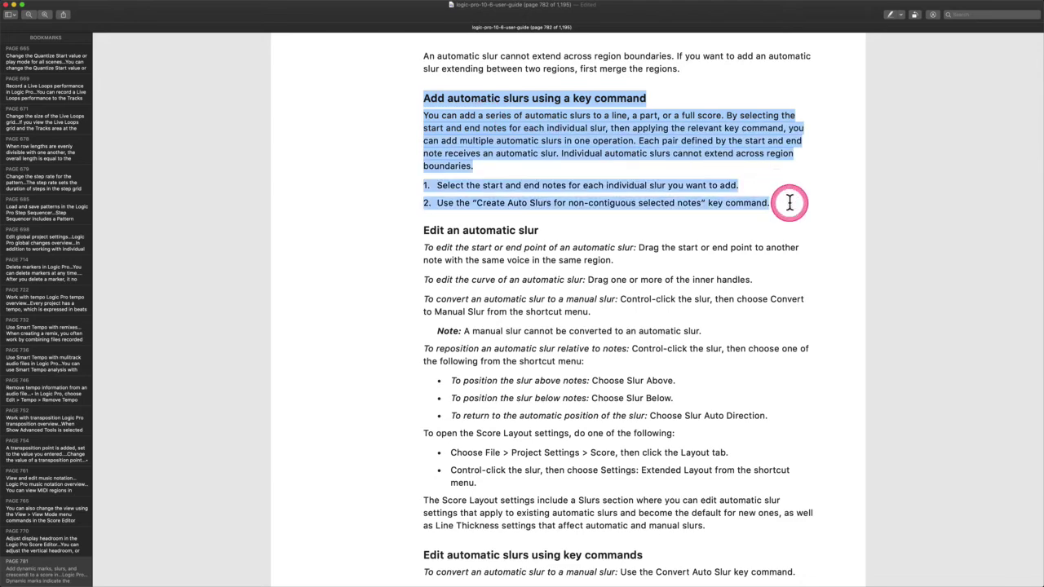
{"action": "left_click", "coordinate": [901, 15]}
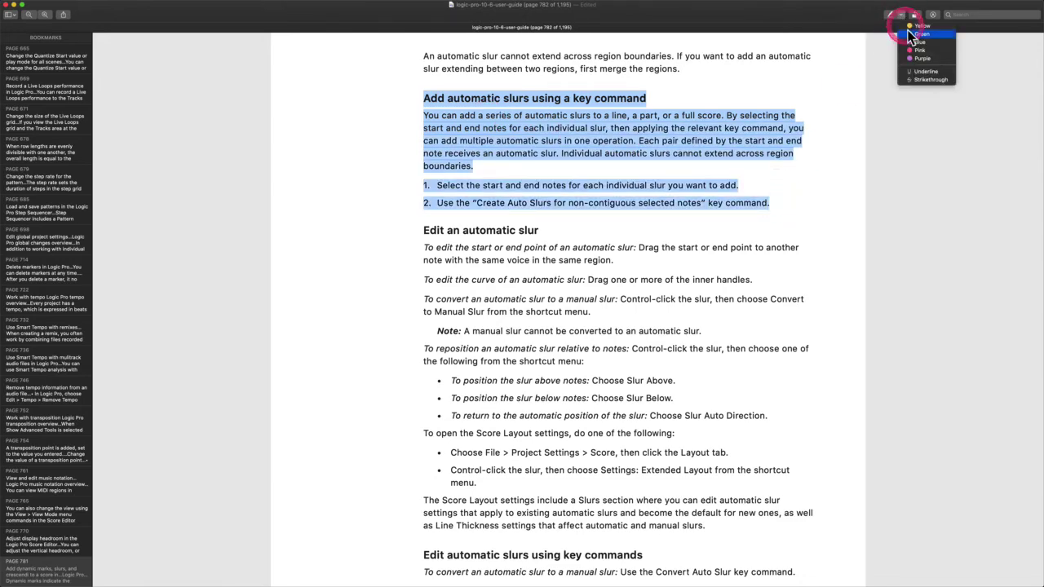
{"action": "left_click", "coordinate": [926, 80]}
Select text on the convert-slur line in the edit-slur section
{"action": "scroll", "coordinate": [616, 327], "scroll_direction": "down", "scroll_amount": 3}
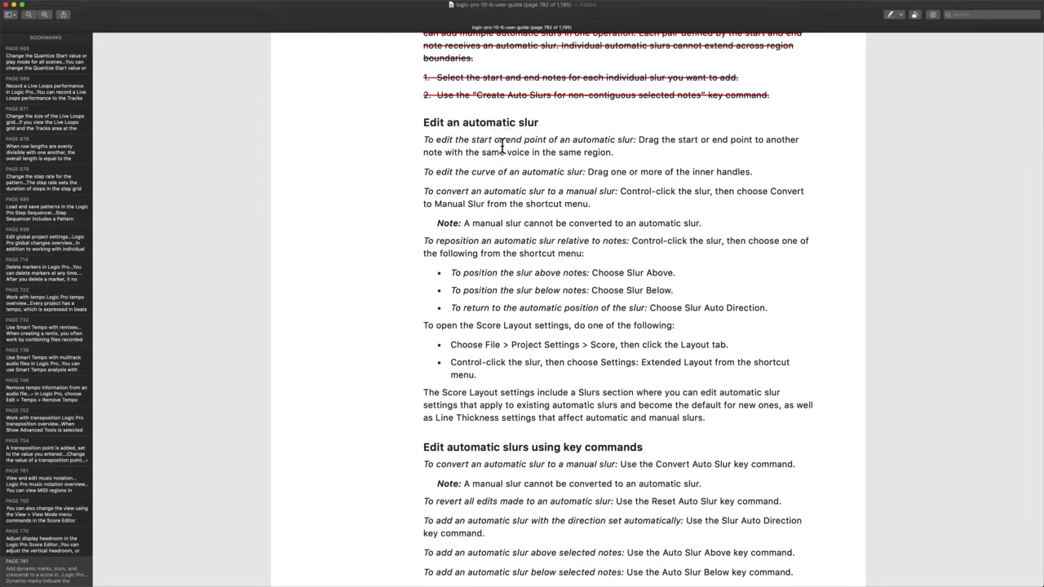
{"action": "left_click", "coordinate": [642, 144]}
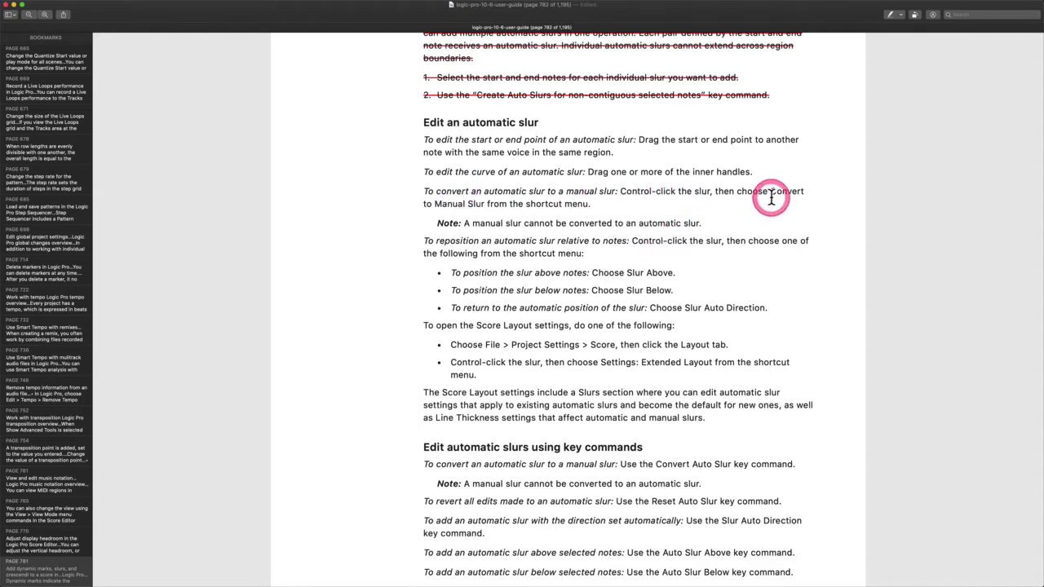
{"action": "left_click_drag", "start_coordinate": [771, 194], "coordinate": [789, 199]}
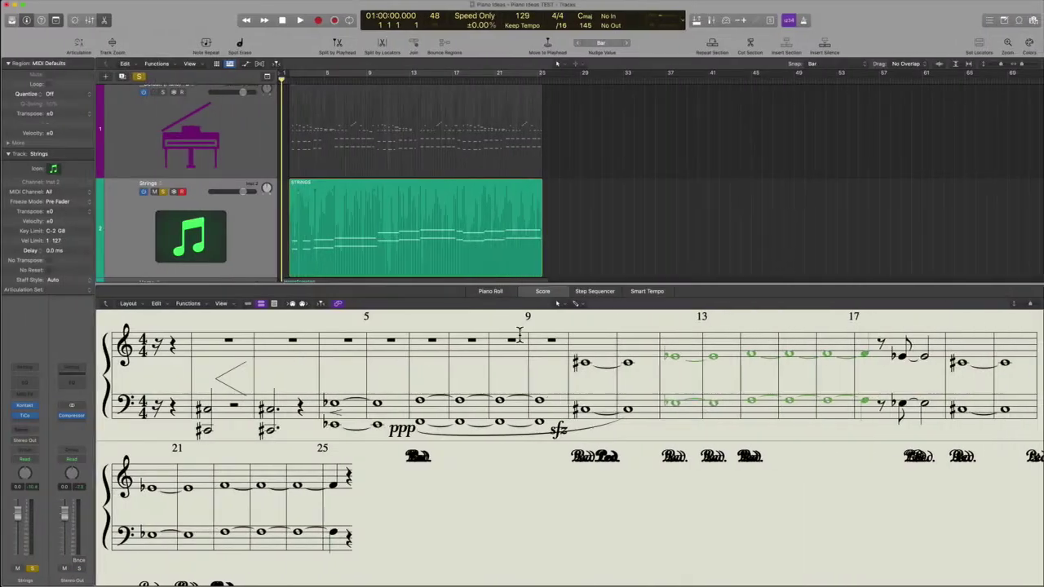
Draw a slur under the tied bass notes from bar 5, stretched to end at the sfz
{"action": "left_click", "coordinate": [656, 435]}
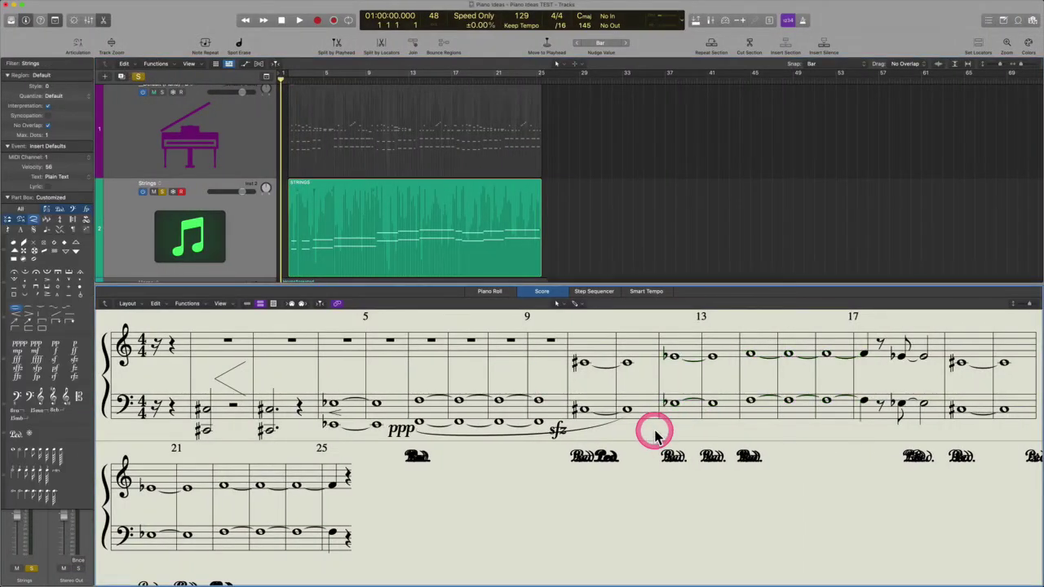
{"action": "left_click", "coordinate": [652, 430], "text": "super"}
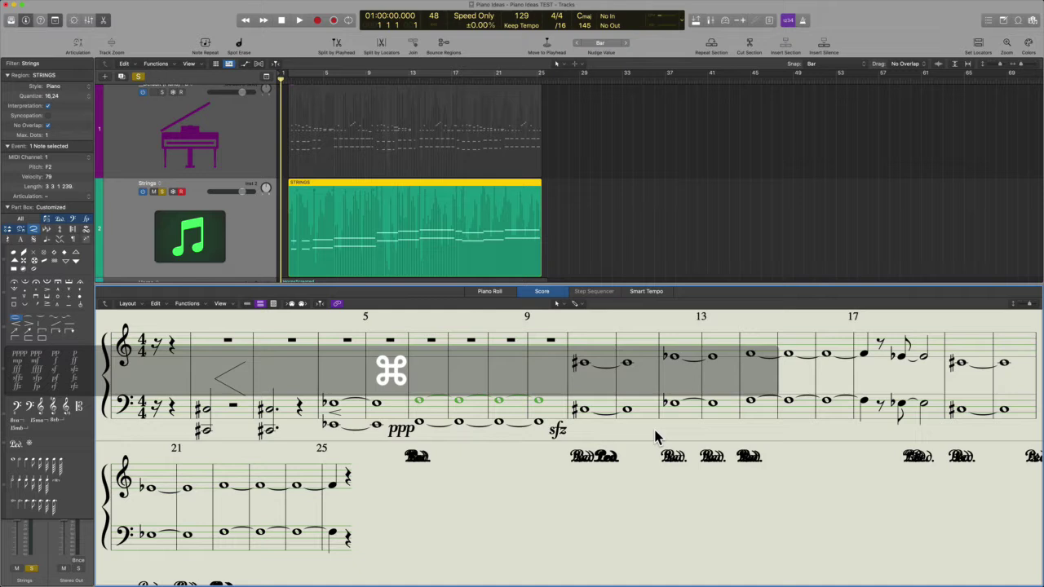
{"action": "left_click_drag", "start_coordinate": [661, 436], "coordinate": [499, 434]}
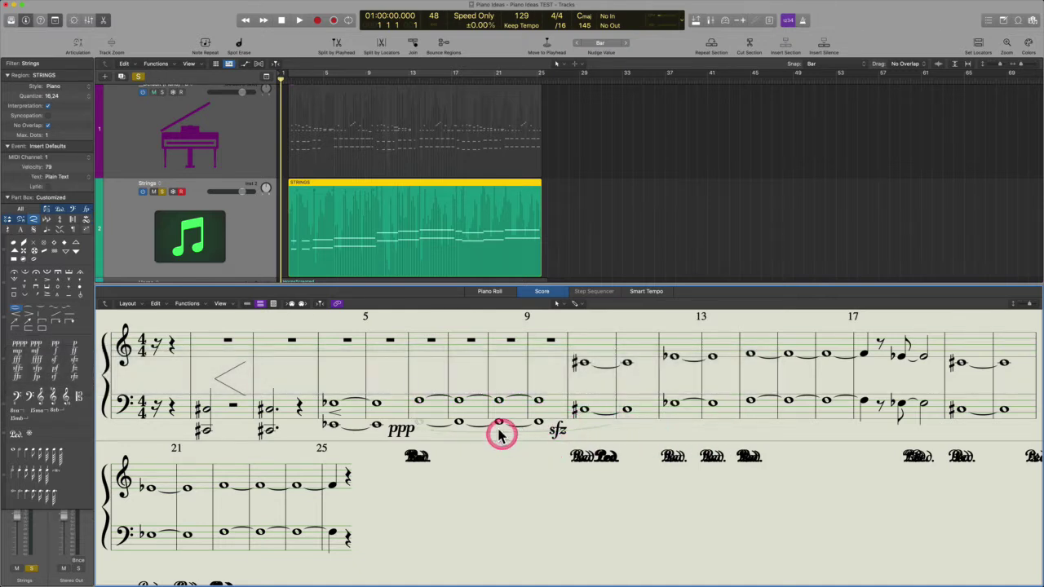
{"action": "left_click_drag", "start_coordinate": [418, 397], "coordinate": [513, 438]}
Convert the new slur to a manual slur and reshape its curve under the bass notes
{"action": "right_click", "coordinate": [513, 438]}
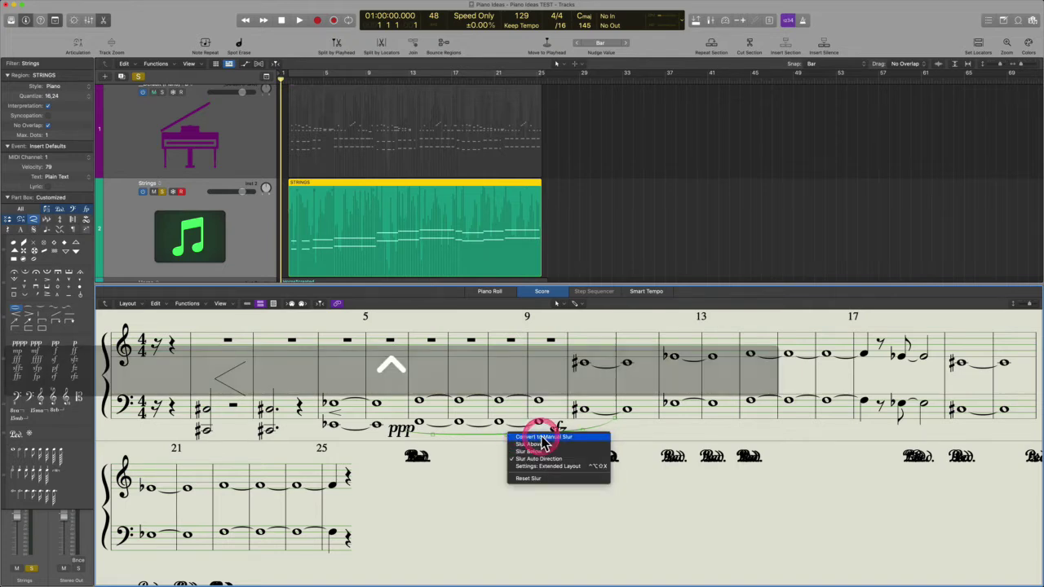
{"action": "left_click", "coordinate": [551, 437]}
{"action": "left_click", "coordinate": [493, 436]}
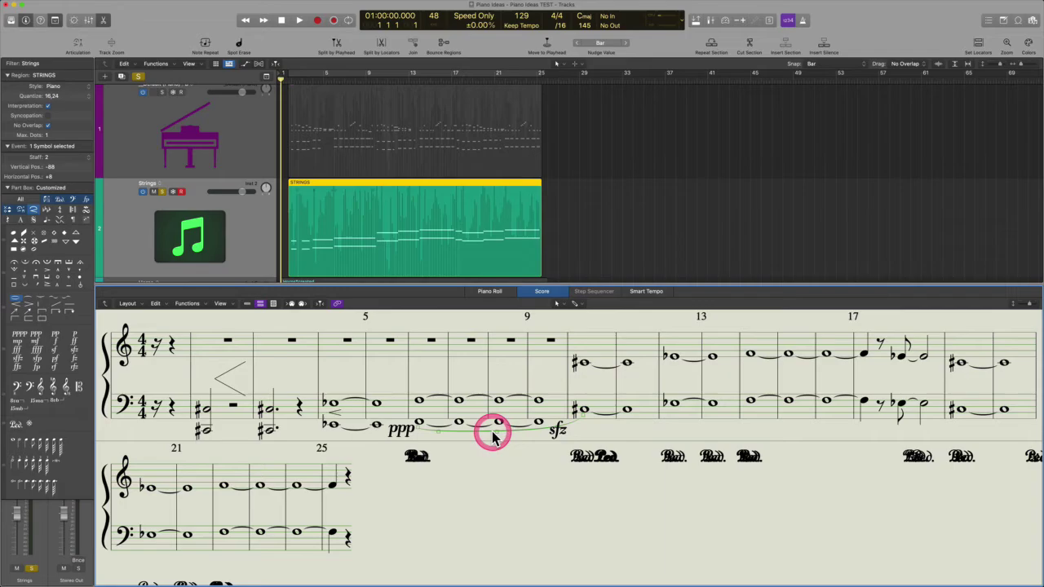
{"action": "mouse_move", "coordinate": [497, 432]}
{"action": "left_mouse_down"}
{"action": "mouse_move", "coordinate": [530, 560]}
{"action": "mouse_move", "coordinate": [519, 443]}
{"action": "mouse_move", "coordinate": [496, 422]}
{"action": "mouse_move", "coordinate": [497, 435]}
{"action": "left_mouse_up"}
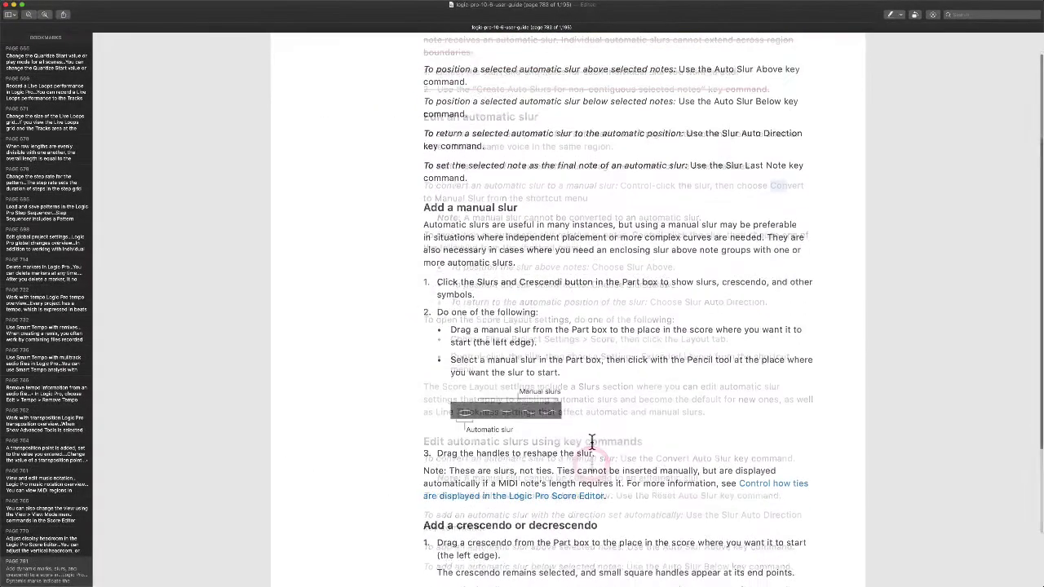
{"action": "left_click", "coordinate": [496, 283]}
{"action": "left_click", "coordinate": [436, 216]}
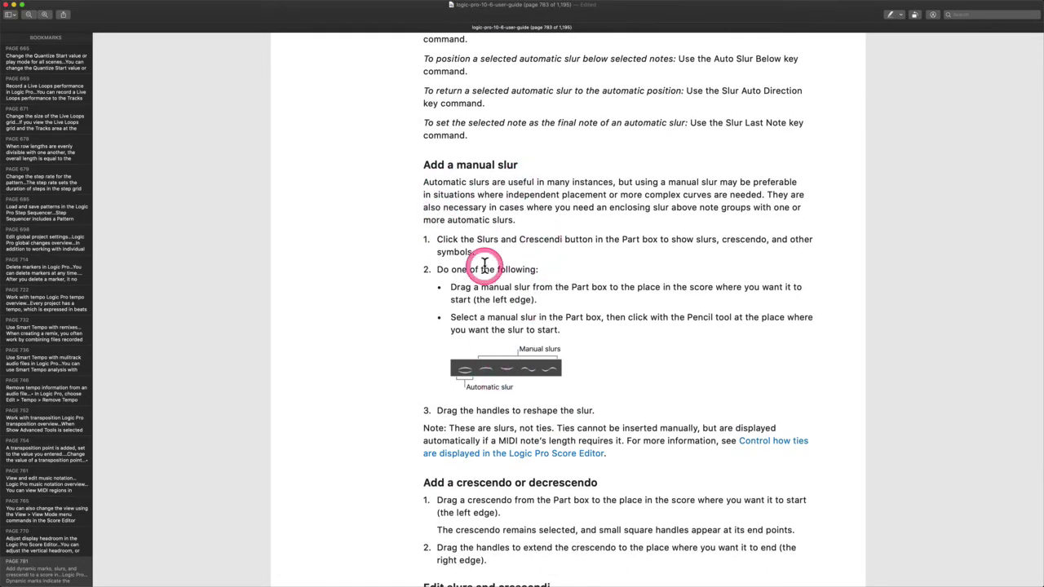
Select the automatic-slurs sentence and the manual-slur step while reading page 783's steps
{"action": "left_click_drag", "start_coordinate": [427, 181], "coordinate": [607, 181]}
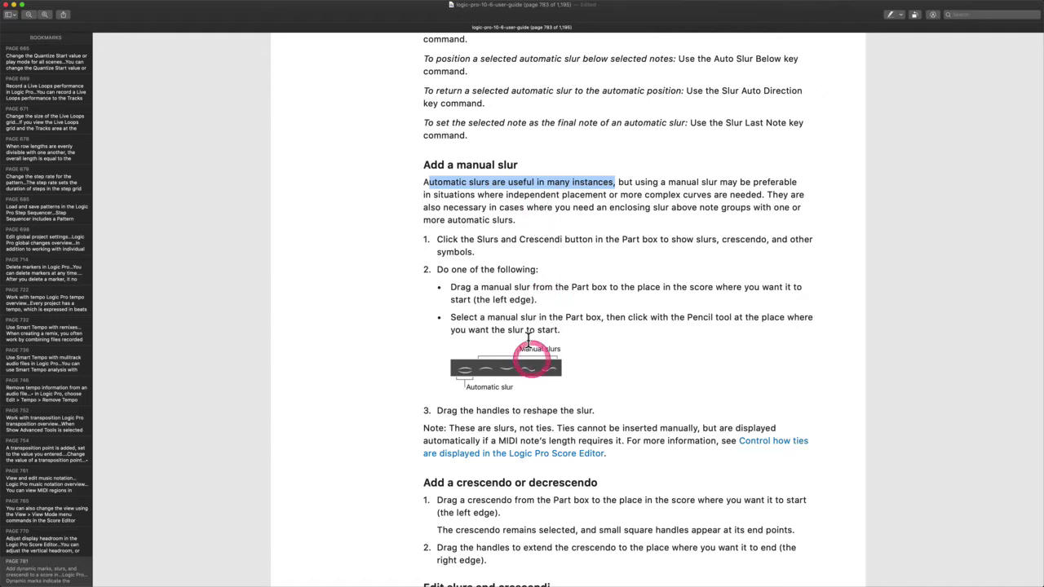
{"action": "scroll", "coordinate": [529, 341], "scroll_direction": "down", "scroll_amount": 3}
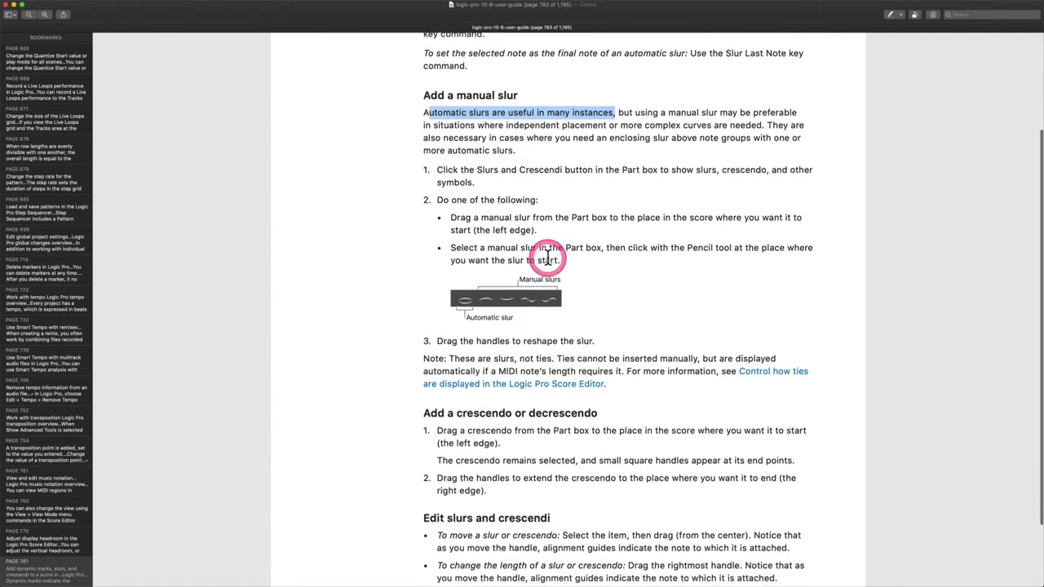
{"action": "scroll", "coordinate": [571, 260], "scroll_direction": "down", "scroll_amount": 1}
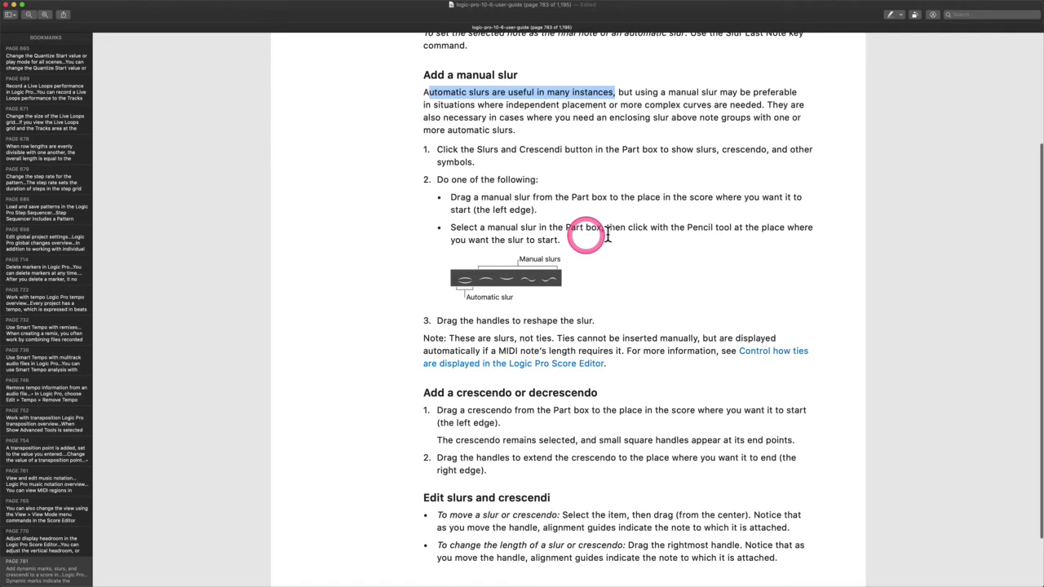
{"action": "left_click_drag", "start_coordinate": [478, 229], "coordinate": [583, 228]}
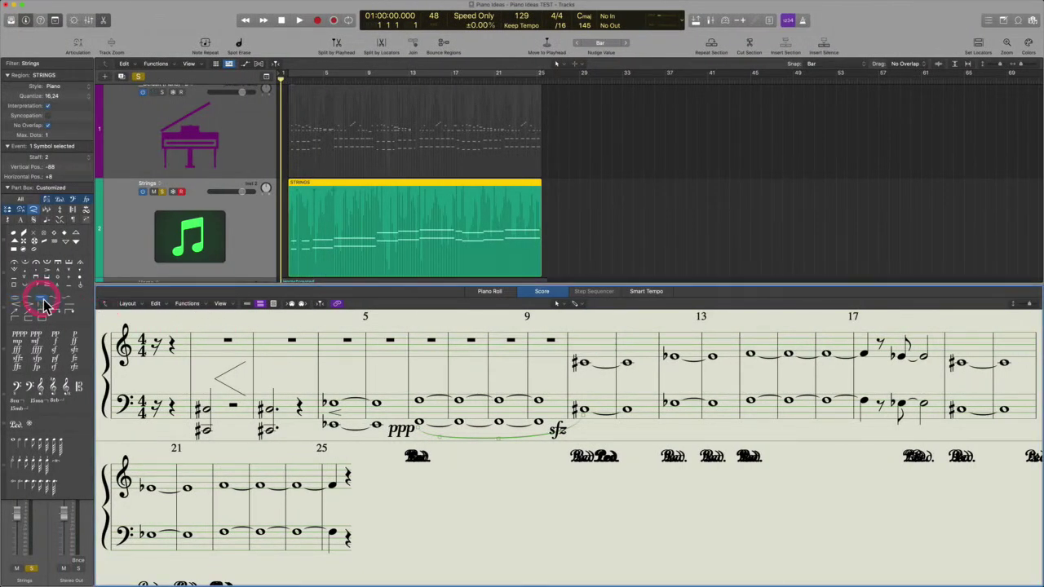
Place a manual slur from the Part Box under the bass notes around bars 15–16
{"action": "left_click_drag", "start_coordinate": [90, 327], "coordinate": [577, 333]}
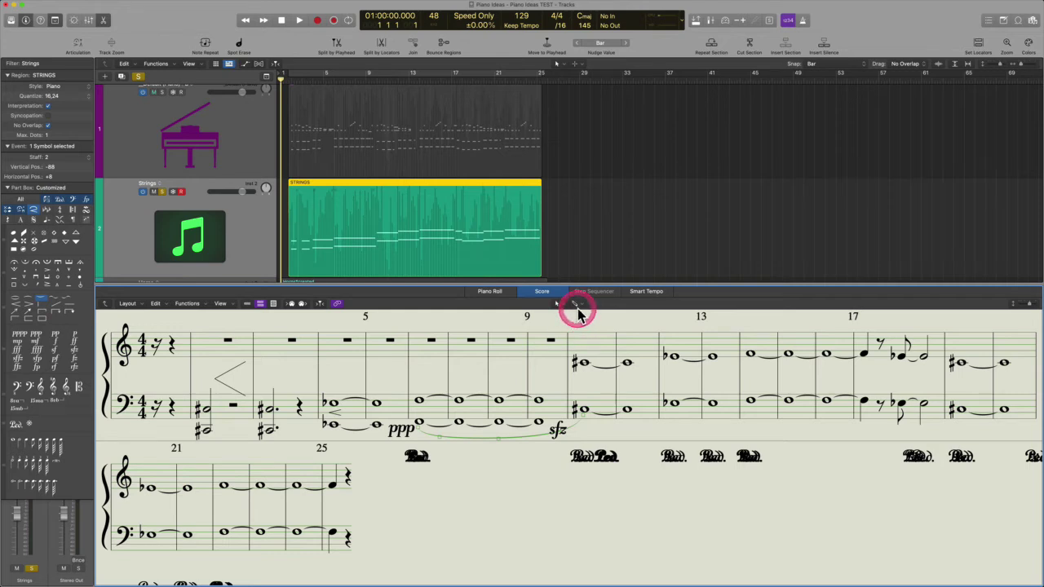
{"action": "left_click_drag", "start_coordinate": [577, 317], "coordinate": [753, 415]}
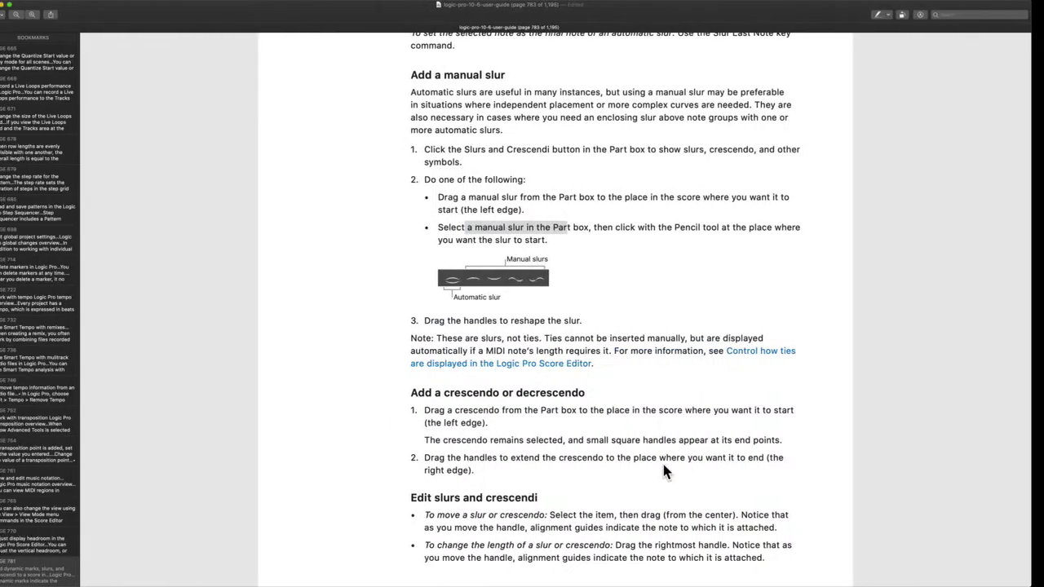
{"action": "left_click", "coordinate": [591, 379]}
{"action": "scroll", "coordinate": [601, 391], "scroll_direction": "down", "scroll_amount": 3}
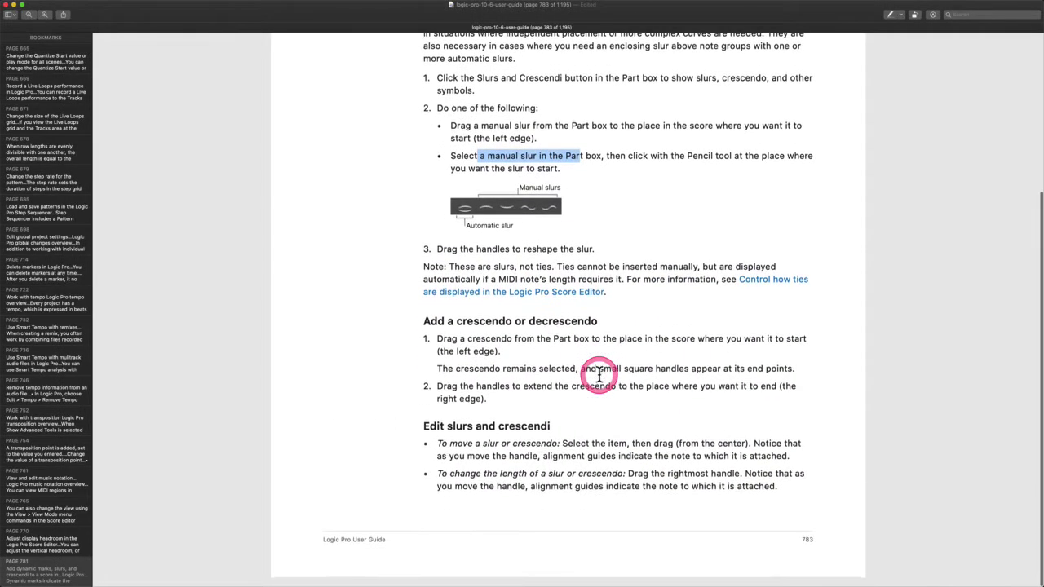
Scroll the user guide to page 783's 'Add a crescendo or decrescendo' section
{"action": "scroll", "coordinate": [525, 294], "scroll_direction": "down", "scroll_amount": 3}
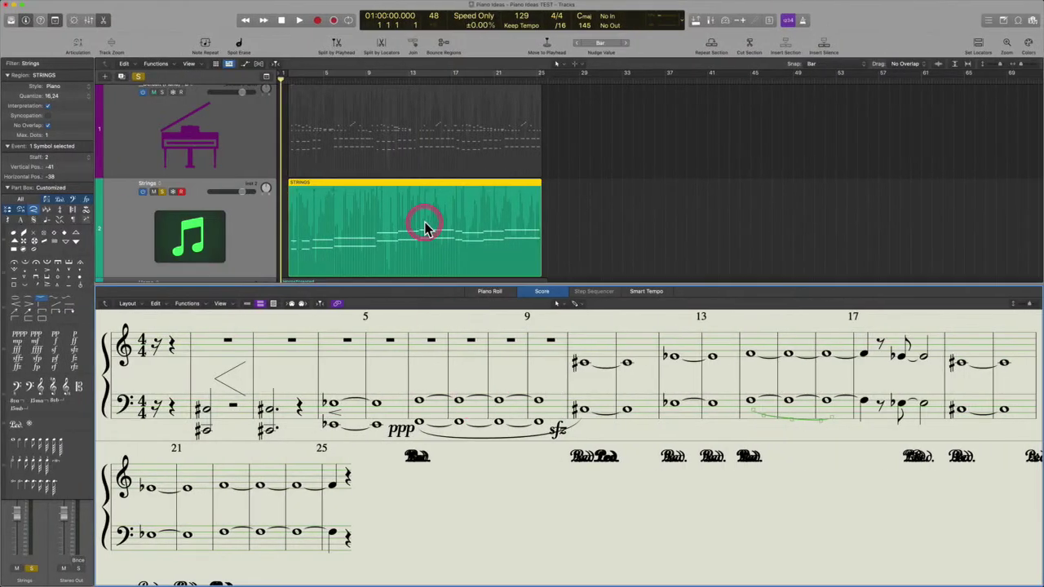
Back in Logic Pro, play the Strings part from bar 2
{"action": "left_click", "coordinate": [473, 239]}
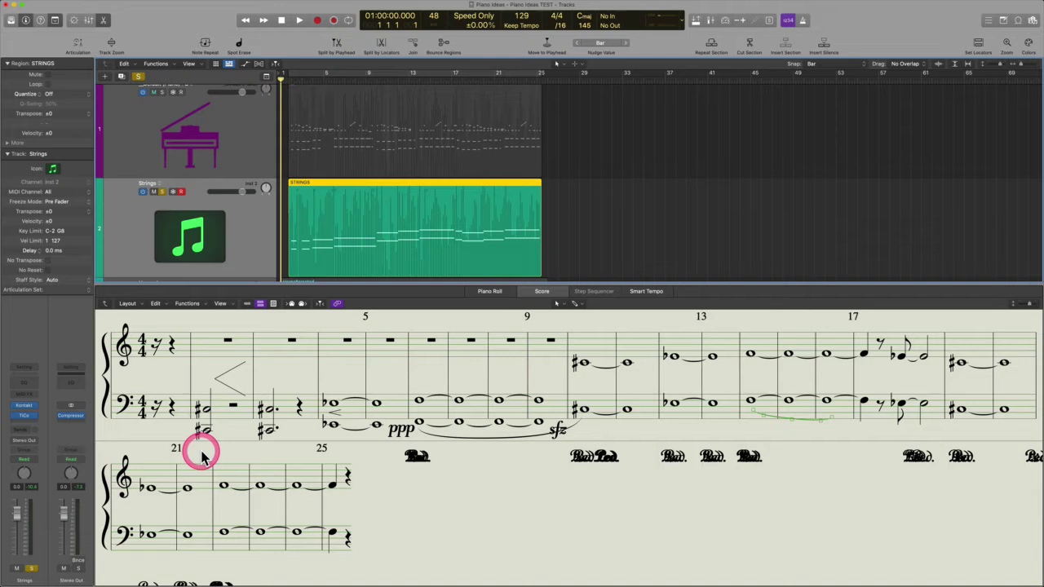
{"action": "mouse_move", "coordinate": [202, 457]}
{"action": "left_mouse_down"}
{"action": "mouse_move", "coordinate": [198, 415]}
{"action": "mouse_move", "coordinate": [221, 397]}
{"action": "mouse_move", "coordinate": [209, 418]}
{"action": "left_mouse_up"}
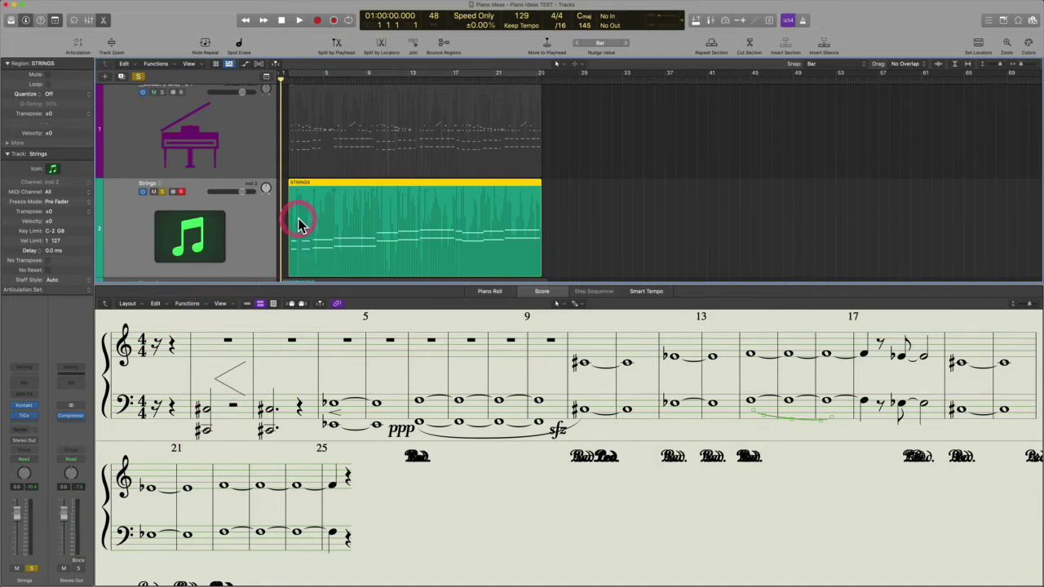
{"action": "left_click", "coordinate": [292, 79]}
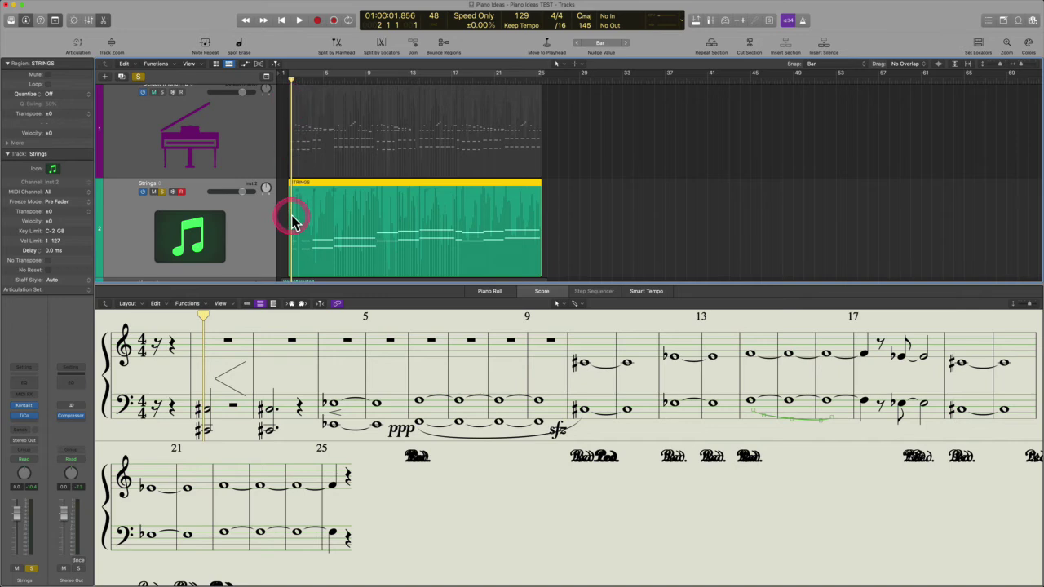
{"action": "key", "text": "space"}
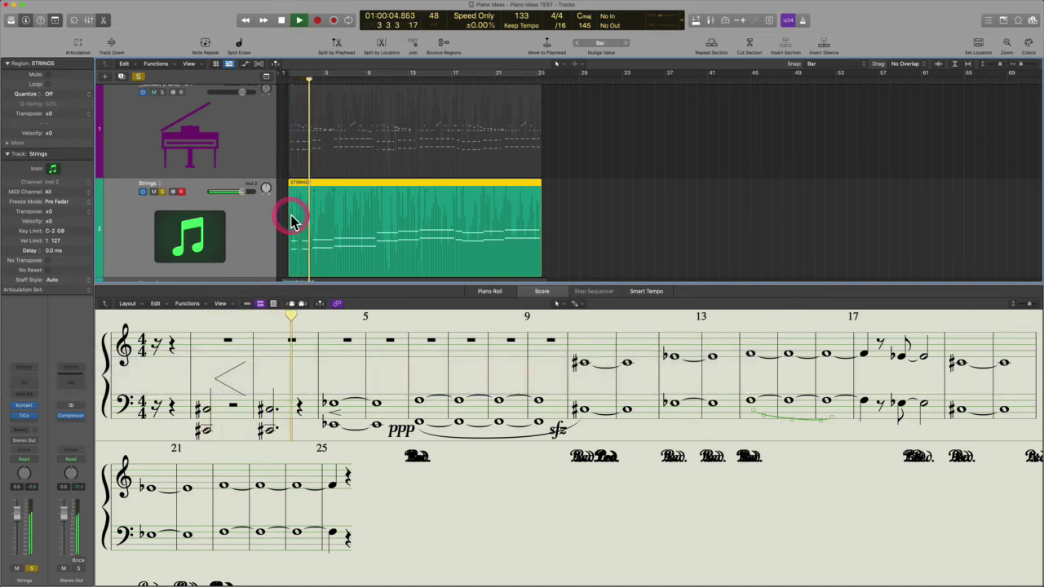
In the Piano Roll, join the bar 2–3 Strings note pairs, extending the upper note to bar 4
{"action": "key", "text": "space"}
{"action": "double_click", "coordinate": [338, 256]}
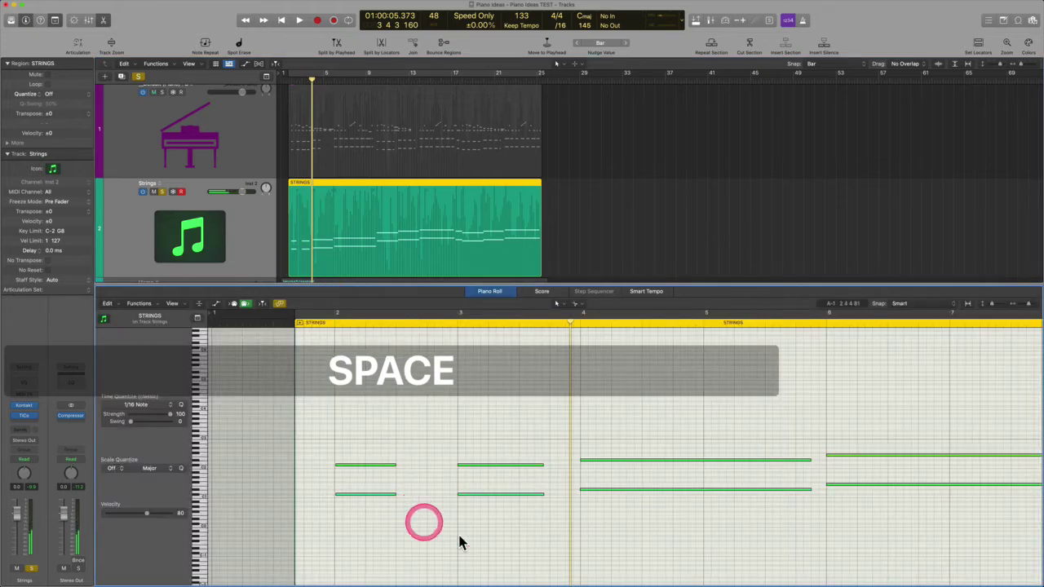
{"action": "left_click_drag", "start_coordinate": [548, 562], "coordinate": [359, 424]}
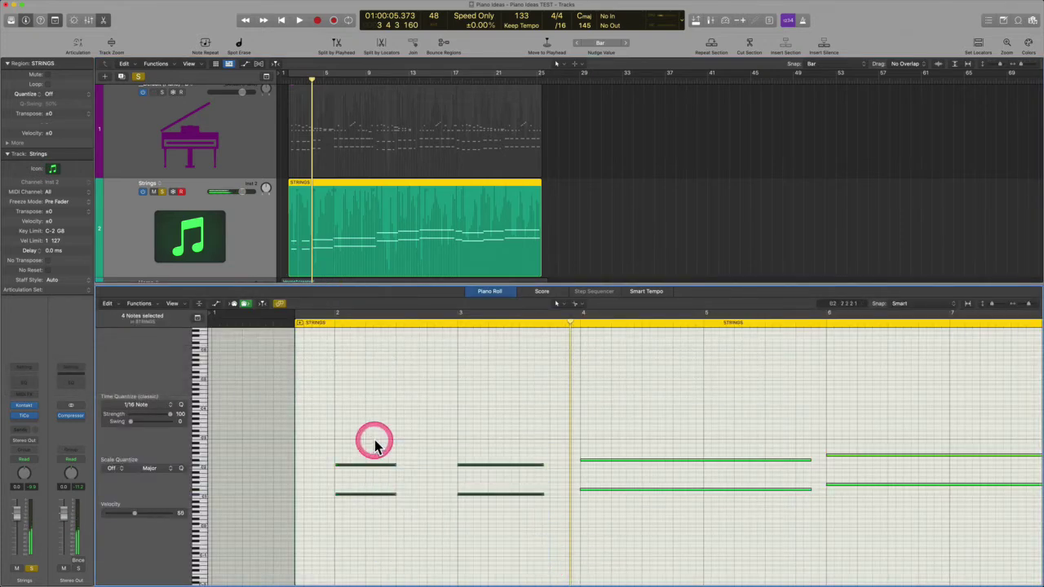
{"action": "key", "text": "j"}
{"action": "key", "text": "super+j"}
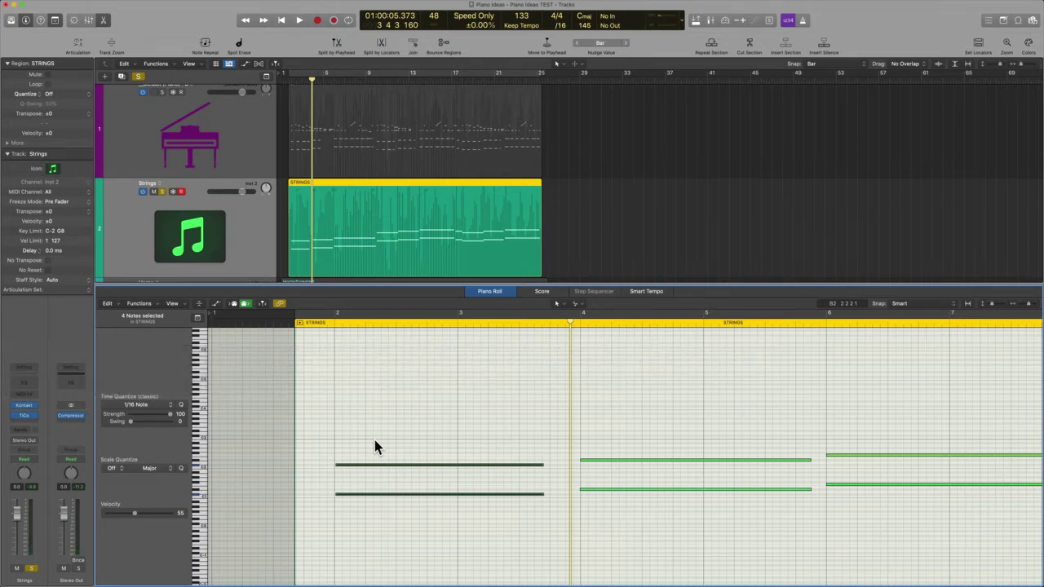
{"action": "key", "text": "shift+super+j"}
{"action": "key", "text": "Return"}
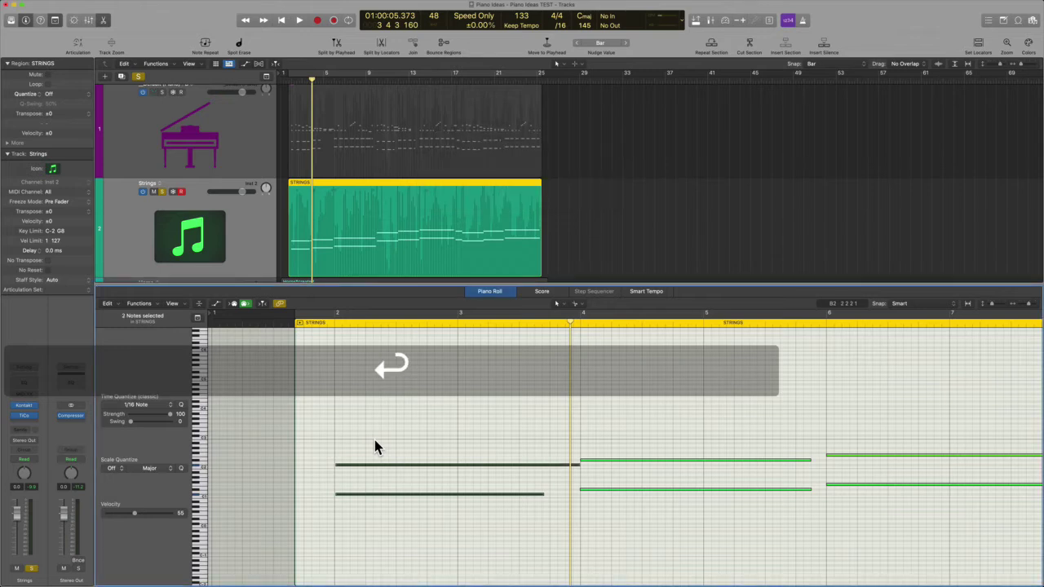
Join the lower Strings note and lengthen it to end at bar 4, then show the score again
{"action": "left_click_drag", "start_coordinate": [500, 517], "coordinate": [534, 492]}
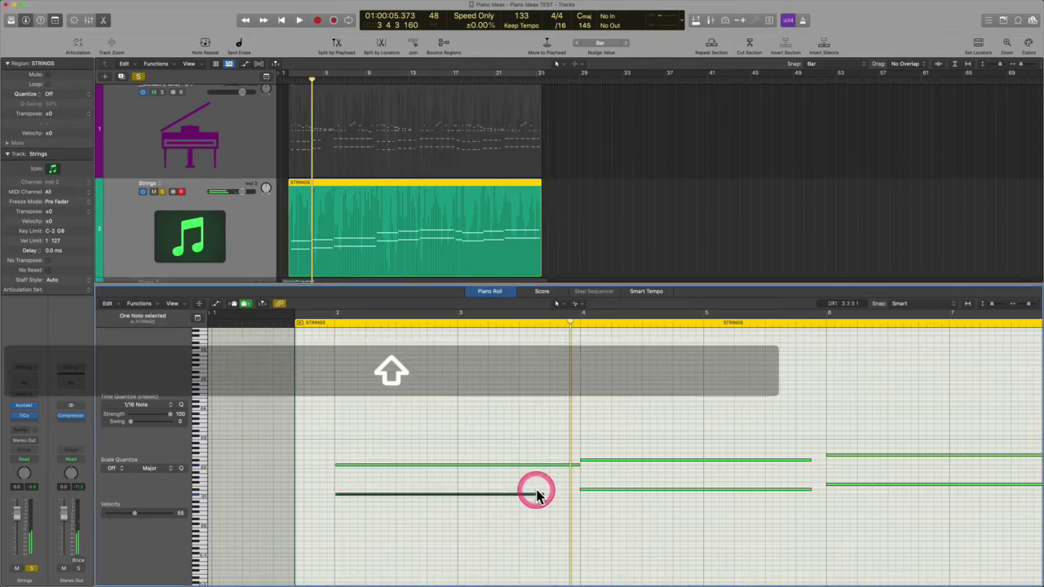
{"action": "key", "text": "shift+super+j"}
{"action": "key", "text": "Return"}
{"action": "left_click_drag", "start_coordinate": [538, 496], "coordinate": [579, 496]}
{"action": "left_click", "coordinate": [560, 508]}
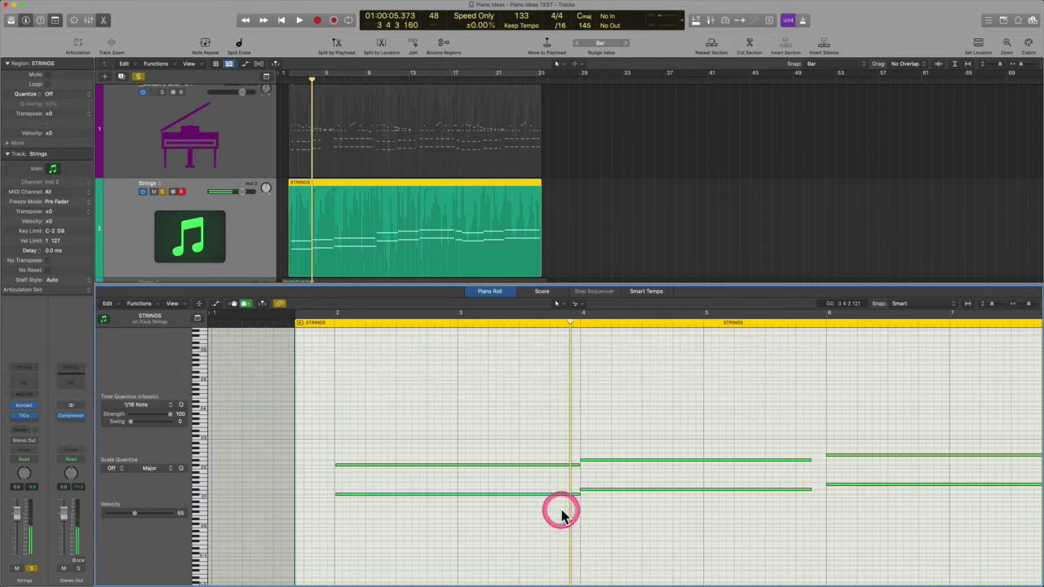
{"action": "left_click", "coordinate": [554, 295]}
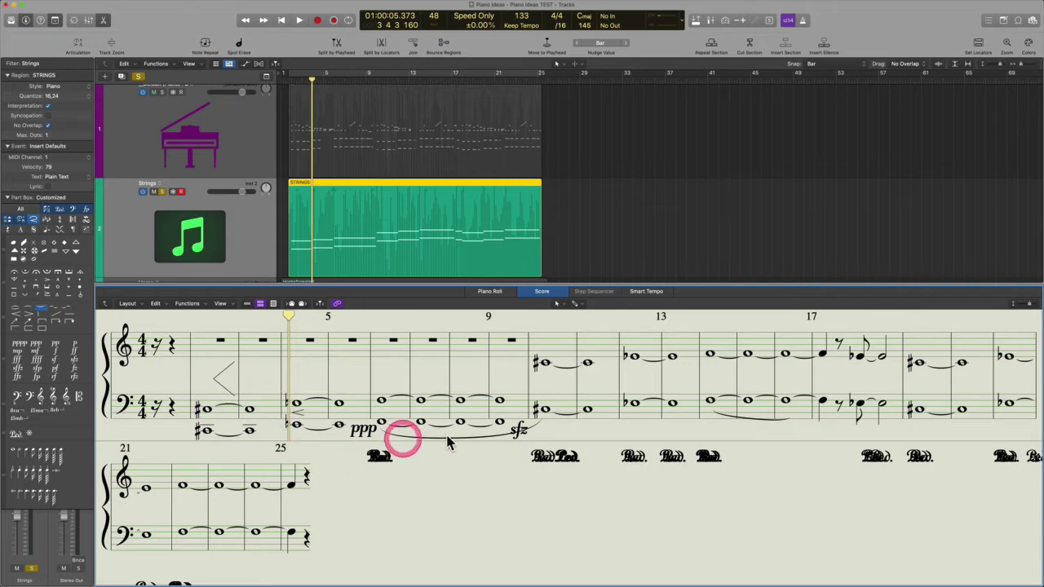
{"action": "key", "text": "ctrl+Left"}
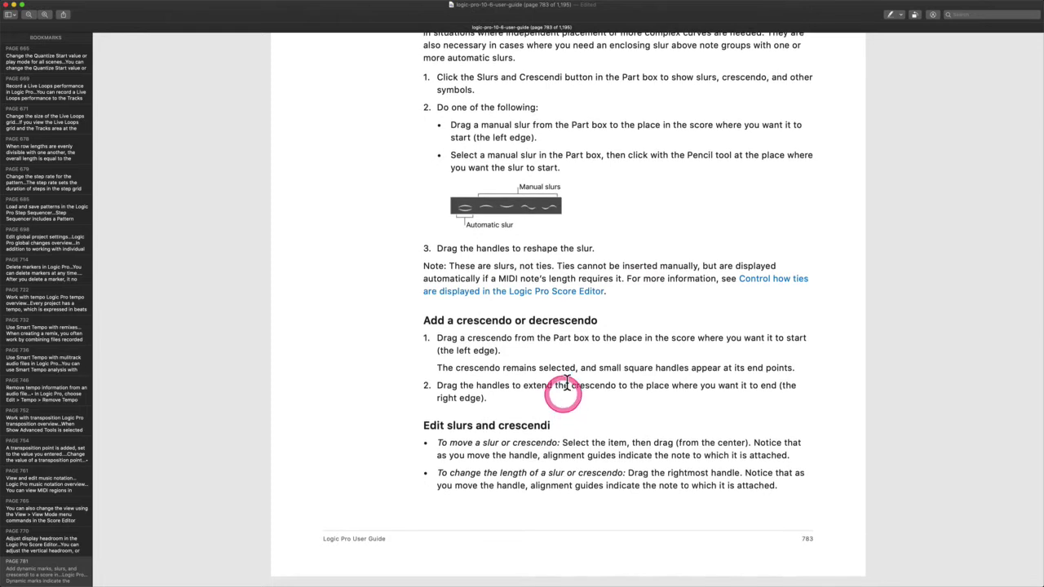
Highlight the guide's note that ties can't be inserted manually, plus the crescendo and Edit slurs headings
{"action": "left_click_drag", "start_coordinate": [560, 265], "coordinate": [696, 264]}
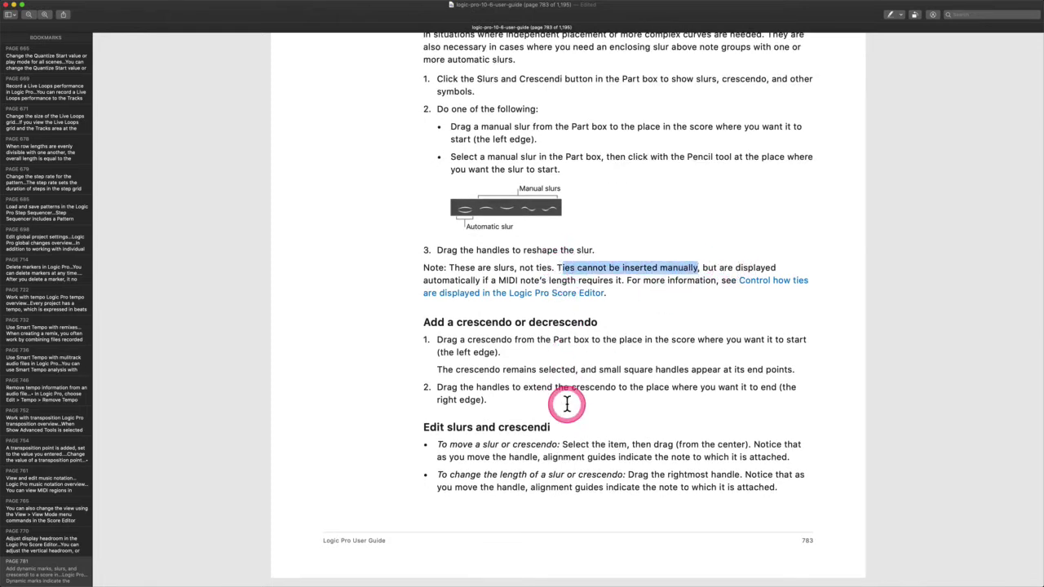
{"action": "left_click_drag", "start_coordinate": [425, 322], "coordinate": [628, 325]}
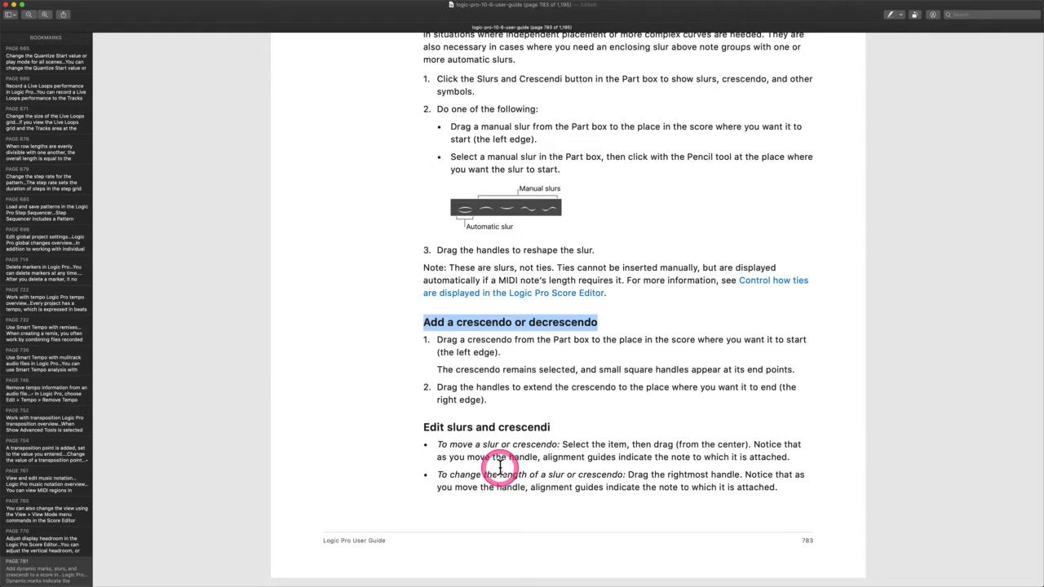
{"action": "left_click_drag", "start_coordinate": [422, 426], "coordinate": [572, 426]}
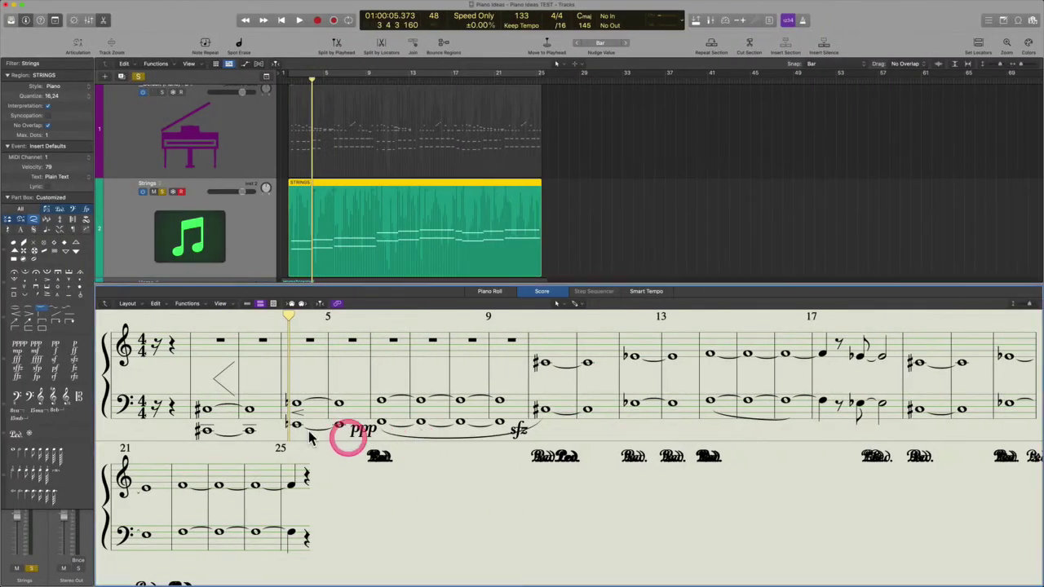
Drag the opening crescendo hairpin's handle to reshape it and move it further left
{"action": "left_click_drag", "start_coordinate": [345, 433], "coordinate": [233, 354]}
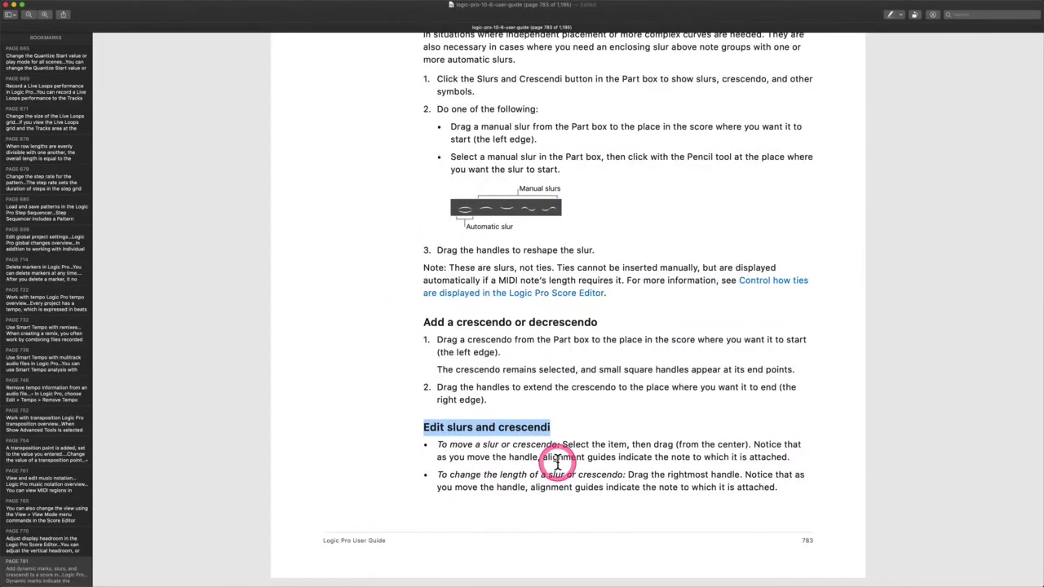
{"action": "scroll", "coordinate": [557, 463], "scroll_direction": "down", "scroll_amount": 10}
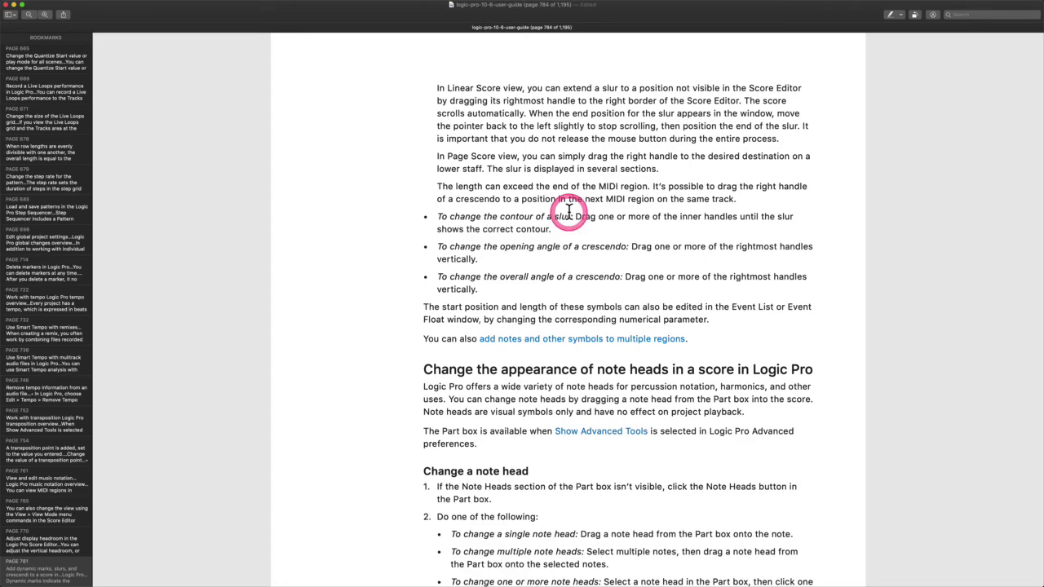
{"action": "scroll", "coordinate": [568, 211], "scroll_direction": "up", "scroll_amount": 1}
Scroll the guide to page 785 and select the phrase on adding a symbol to one note
{"action": "scroll", "coordinate": [570, 211], "scroll_direction": "down", "scroll_amount": 10}
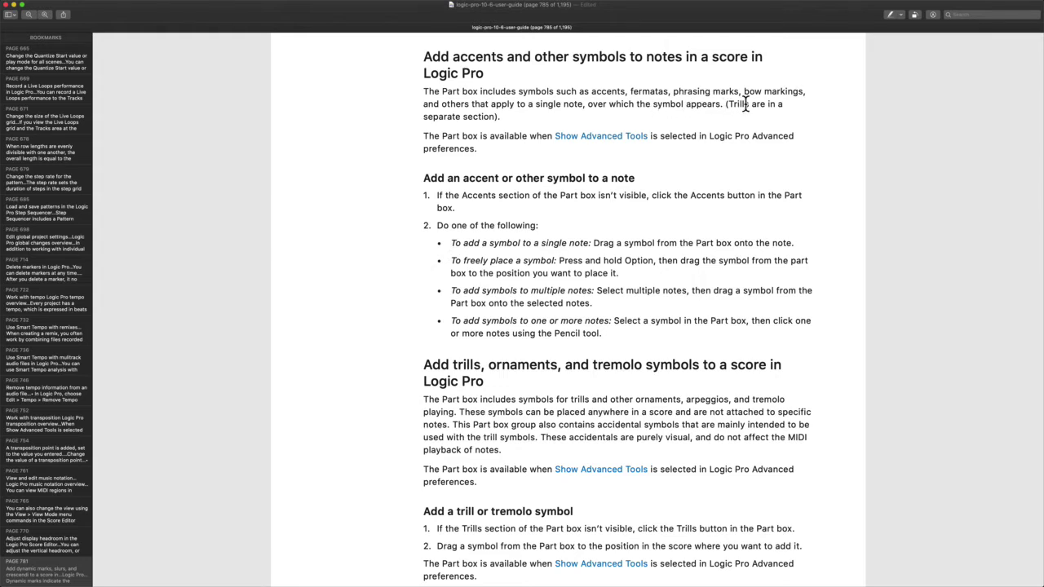
{"action": "scroll", "coordinate": [481, 199], "scroll_direction": "down", "scroll_amount": 3}
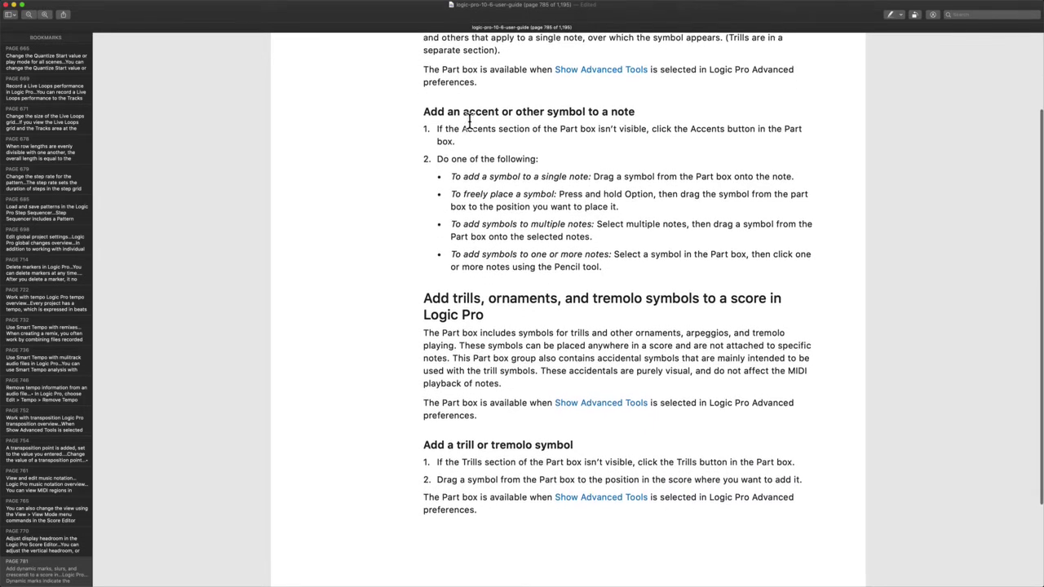
{"action": "scroll", "coordinate": [469, 126], "scroll_direction": "down", "scroll_amount": 1}
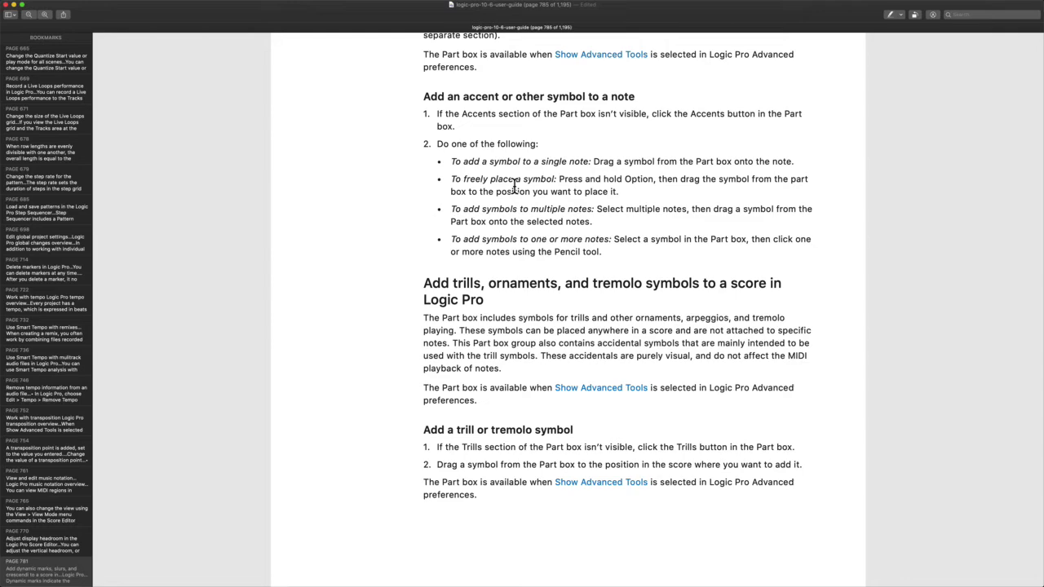
{"action": "double_click", "coordinate": [552, 160]}
Option-drag an articulation mark to place it freely in bar 3 of the piano score
{"action": "key", "text": "shift+super+Left"}
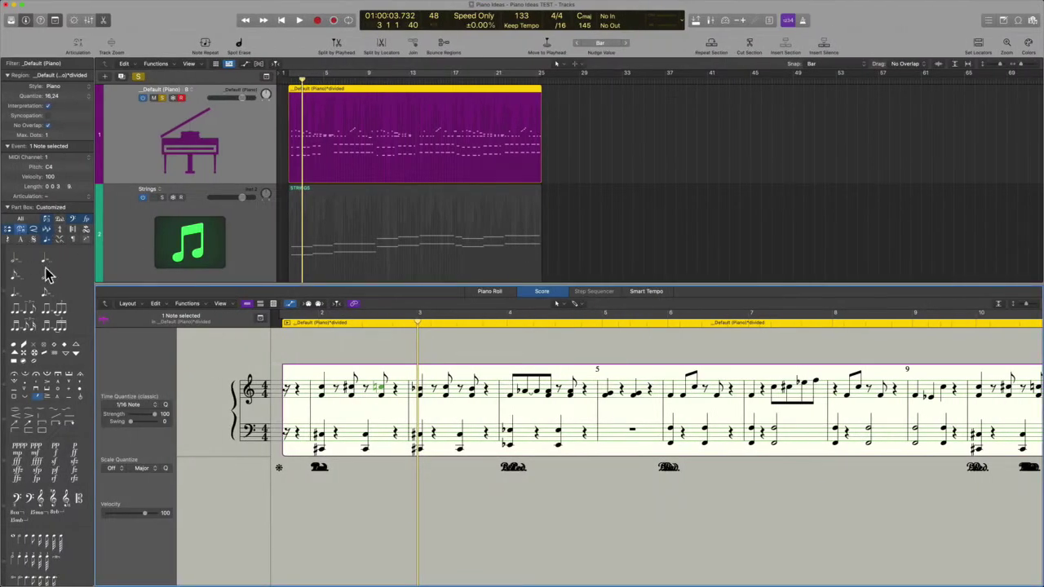
{"action": "key", "text": "alt"}
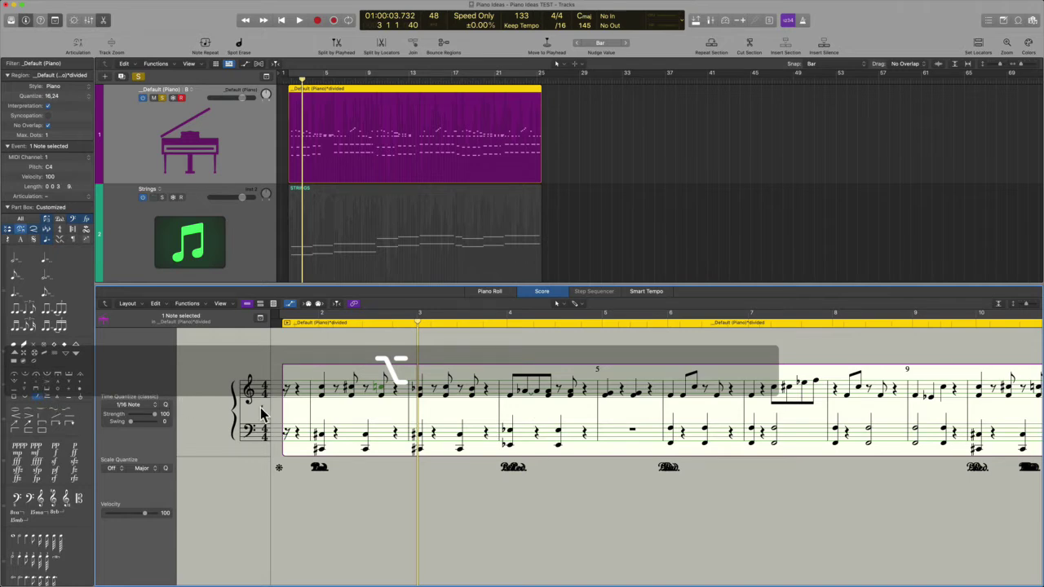
{"action": "mouse_move", "coordinate": [467, 426]}
{"action": "left_mouse_down"}
{"action": "mouse_move", "coordinate": [482, 422]}
{"action": "mouse_move", "coordinate": [475, 412]}
{"action": "left_mouse_up"}
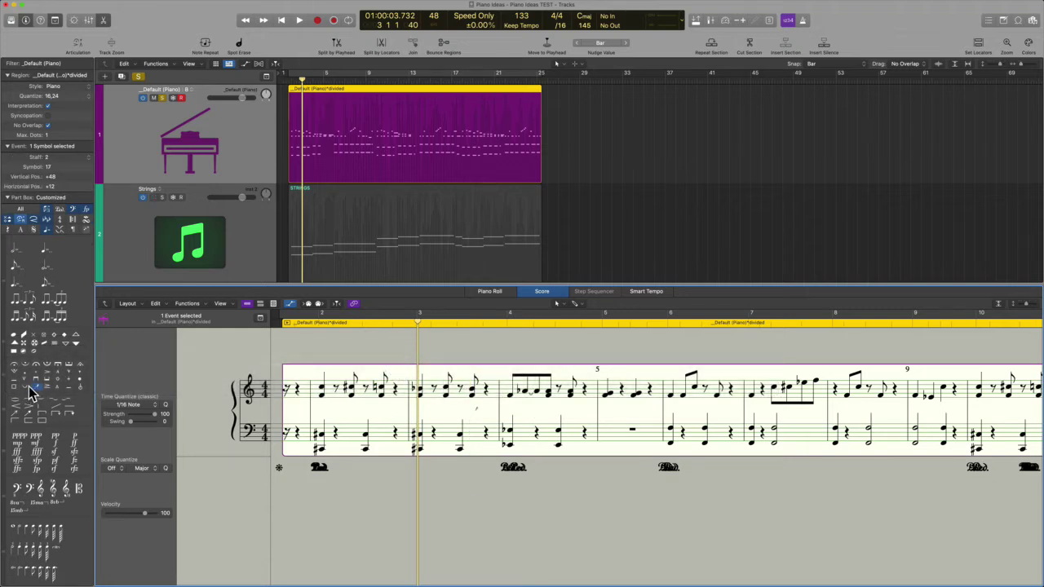
Try attaching an articulation symbol to a bass note, then undo it
{"action": "left_click_drag", "start_coordinate": [31, 395], "coordinate": [516, 426]}
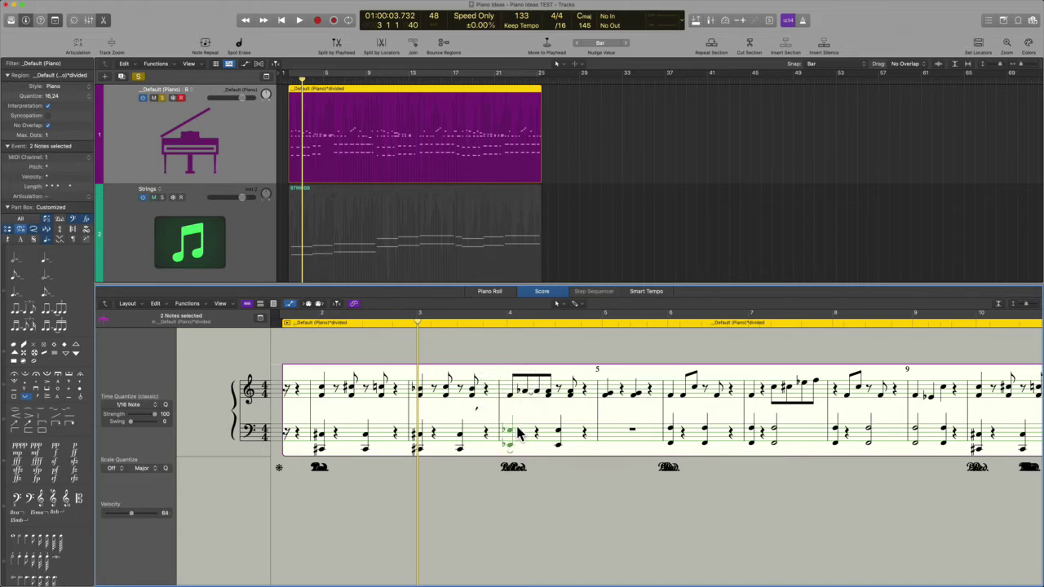
{"action": "key", "text": "super"}
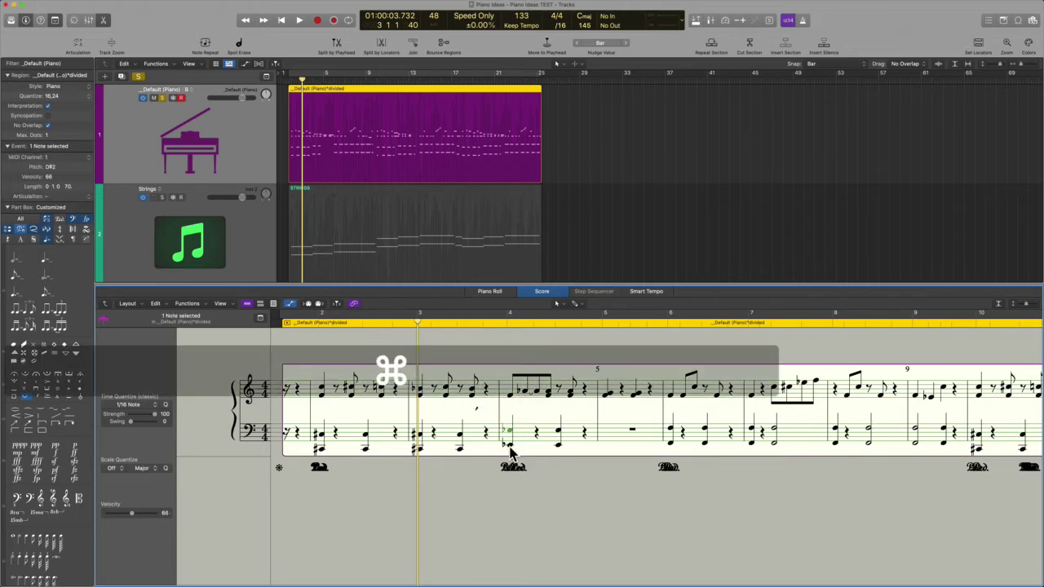
{"action": "key", "text": "super+z"}
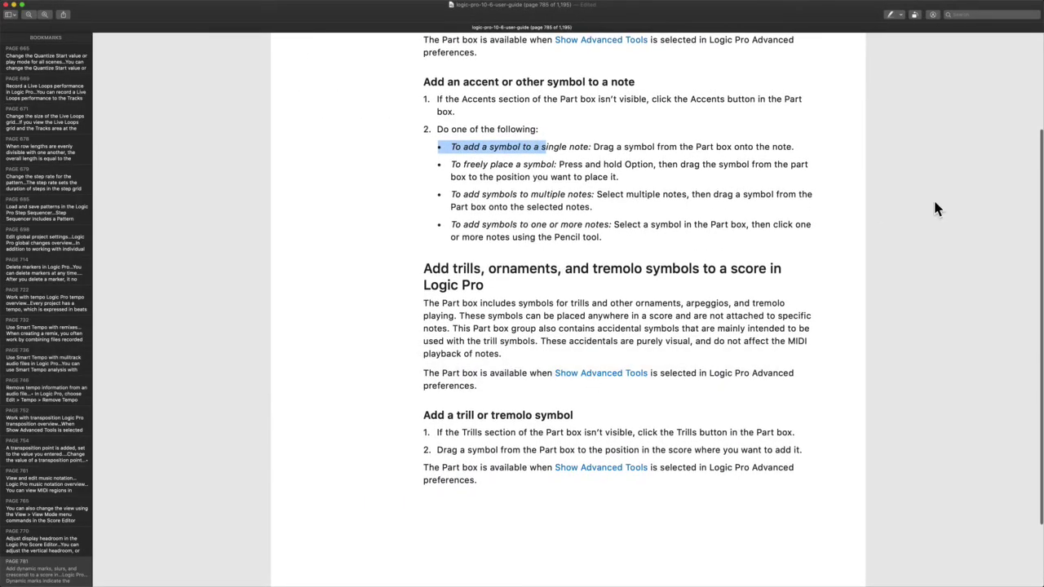
Try attaching an articulation to the six beamed notes in bar 4, then undo it
{"action": "left_click_drag", "start_coordinate": [692, 194], "coordinate": [711, 208]}
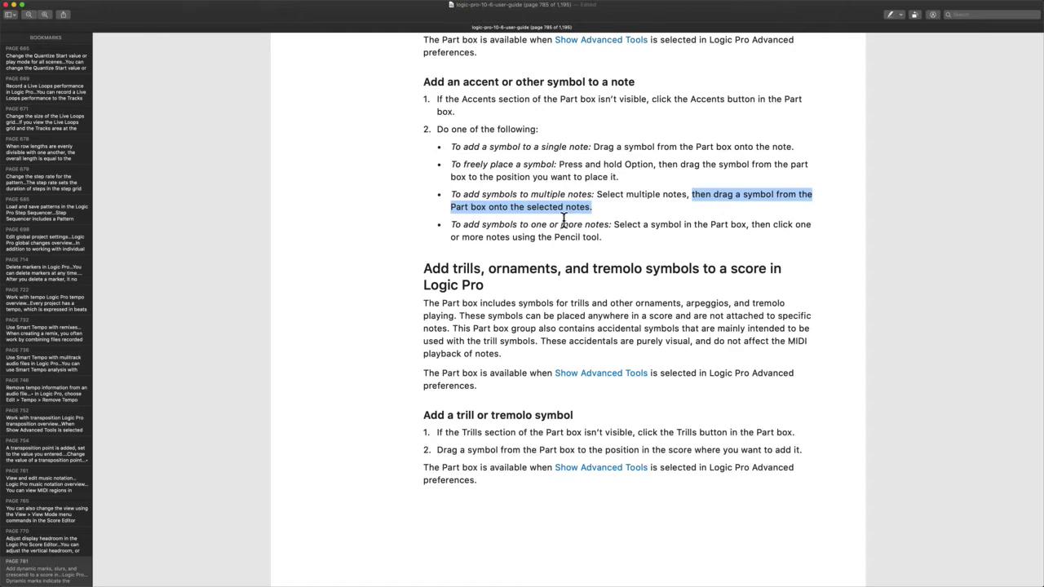
{"action": "key", "text": "ctrl+Right"}
{"action": "left_click_drag", "start_coordinate": [508, 401], "coordinate": [595, 374]}
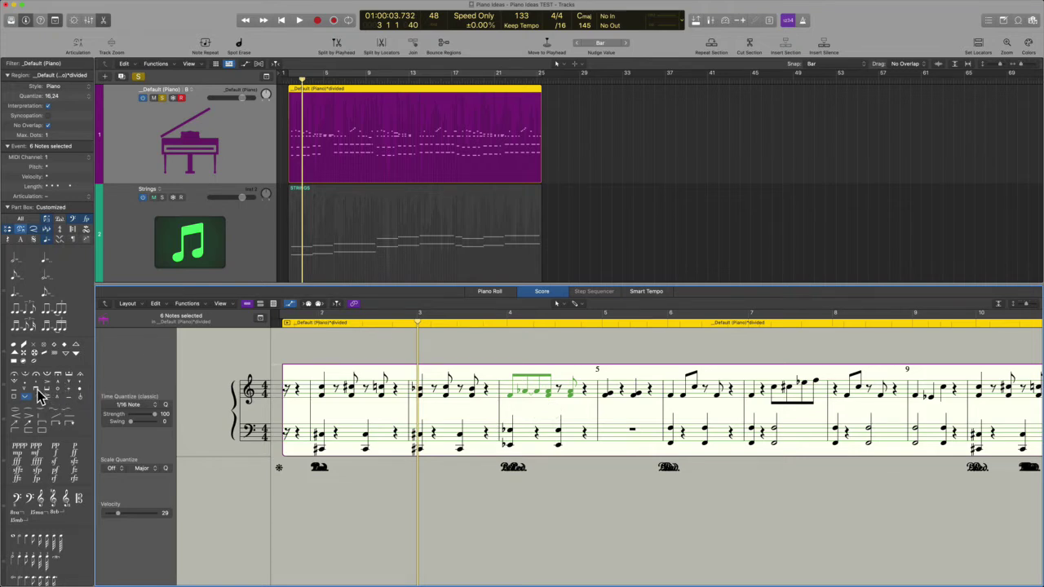
{"action": "left_click_drag", "start_coordinate": [39, 395], "coordinate": [536, 403]}
{"action": "key", "text": "super+z"}
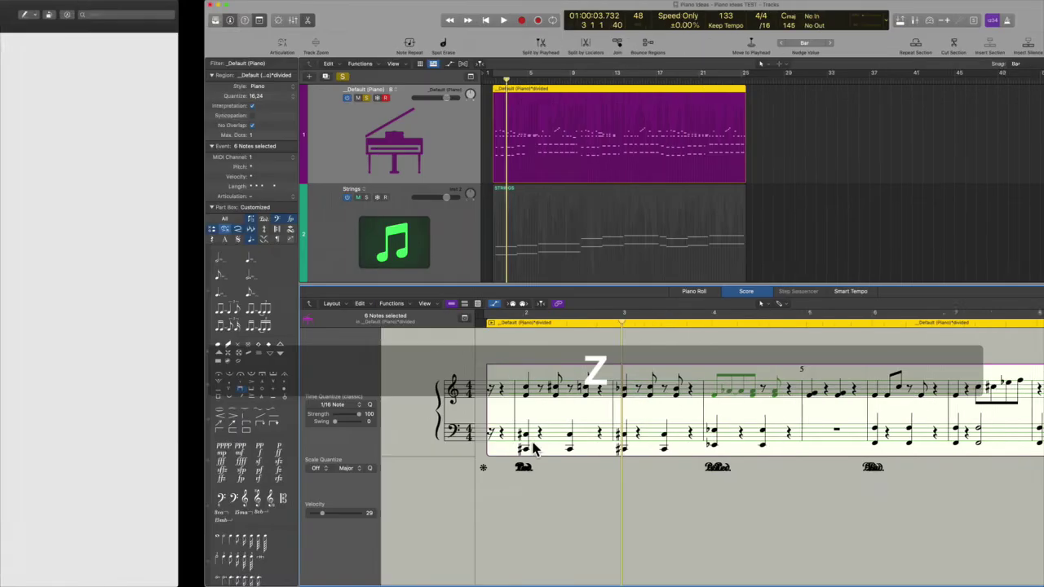
Add articulations to two bass notes in bar 4 with the Pencil tool, then undo
{"action": "scroll", "coordinate": [542, 433], "scroll_direction": "down", "scroll_amount": 1}
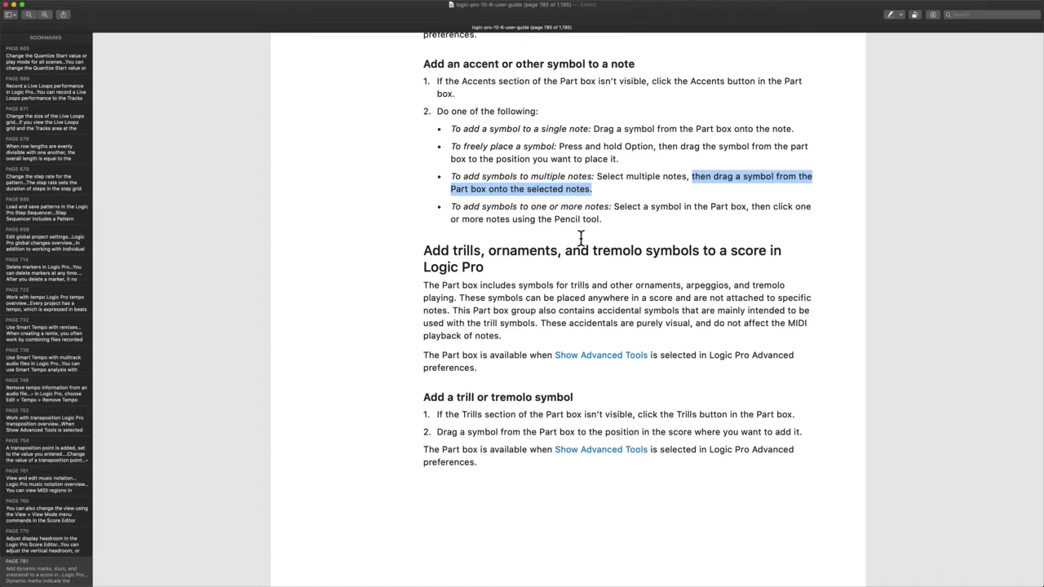
{"action": "key", "text": "ctrl+Left"}
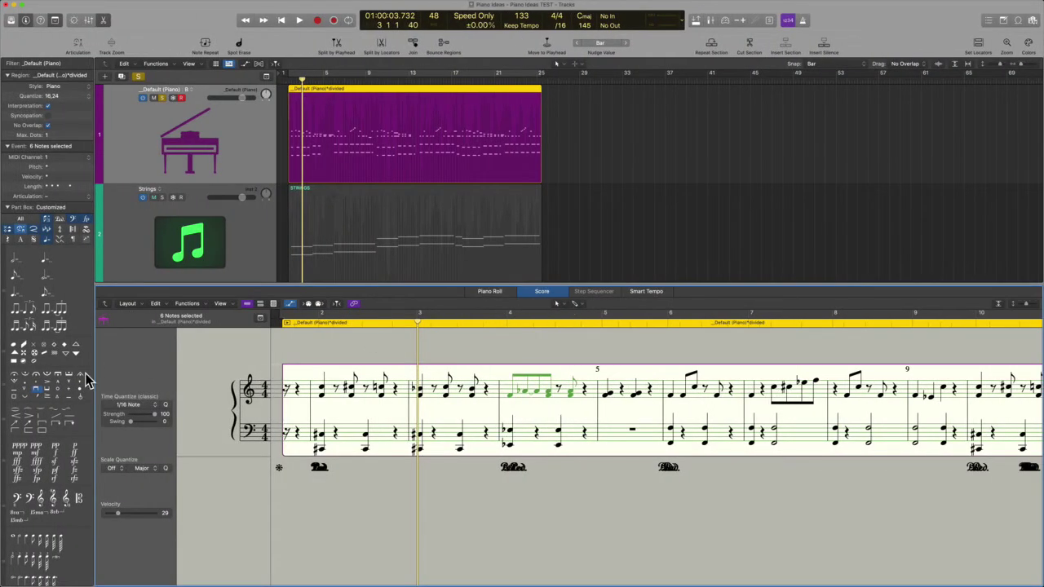
{"action": "left_click", "coordinate": [461, 445], "text": "super"}
{"action": "left_click", "coordinate": [513, 448], "text": "super"}
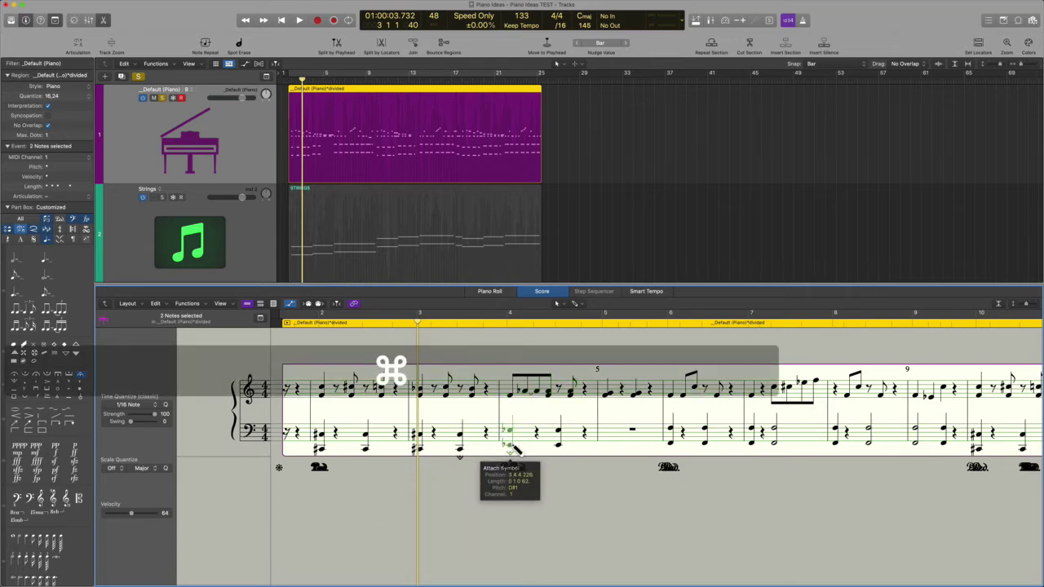
{"action": "left_click", "coordinate": [515, 535]}
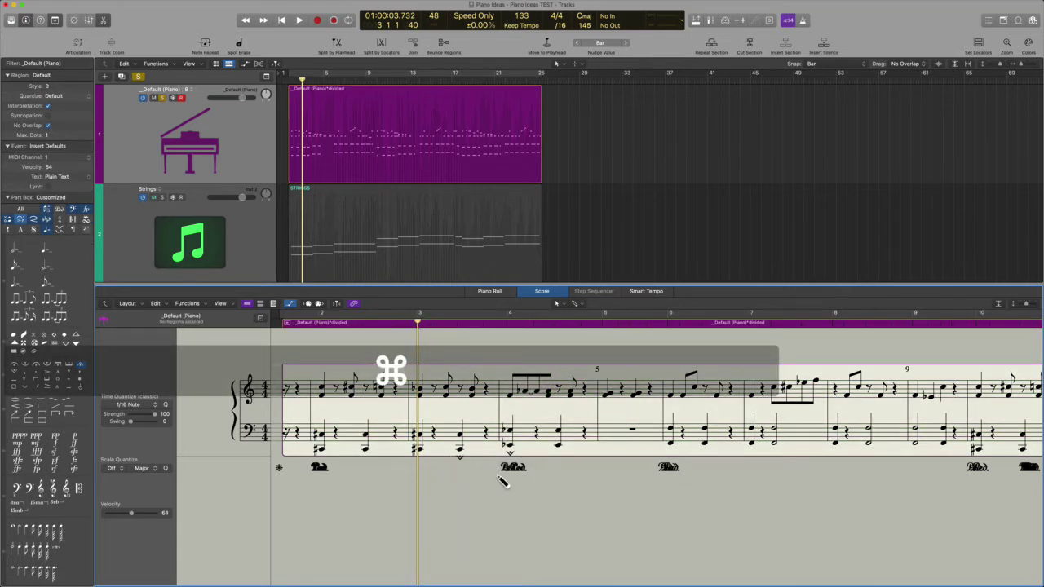
{"action": "key", "text": "super+z"}
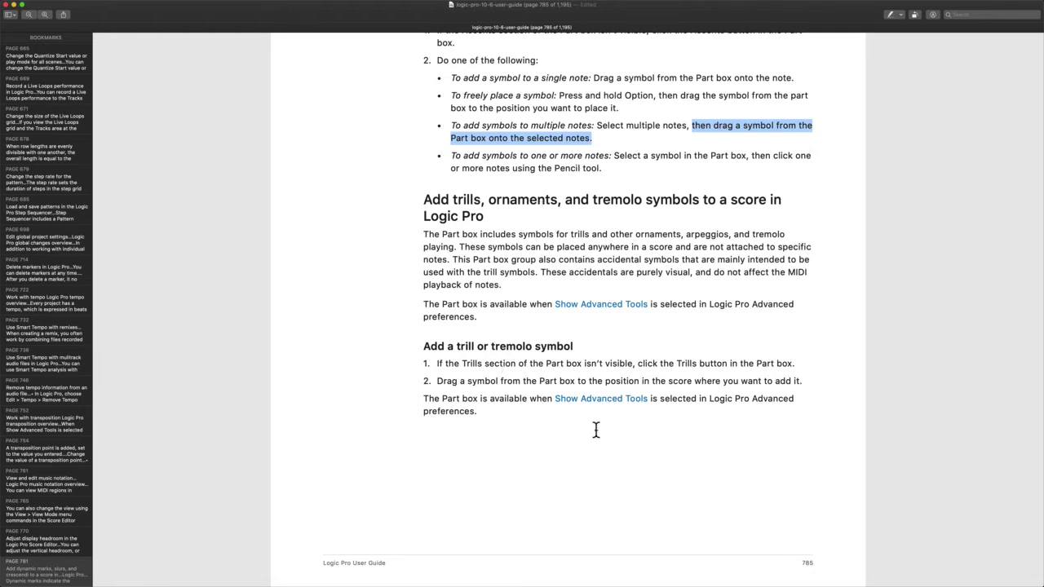
Drag the trill symbol from the Part Box's Trills group into bar 4 of the piano score
{"action": "scroll", "coordinate": [702, 488], "scroll_direction": "down", "scroll_amount": 3}
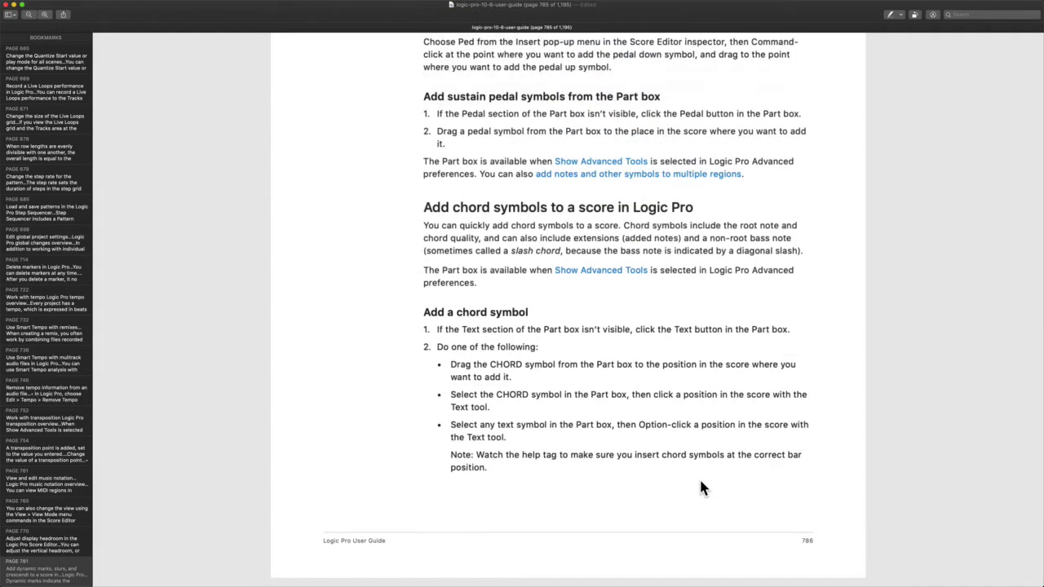
{"action": "scroll", "coordinate": [566, 273], "scroll_direction": "up", "scroll_amount": 3}
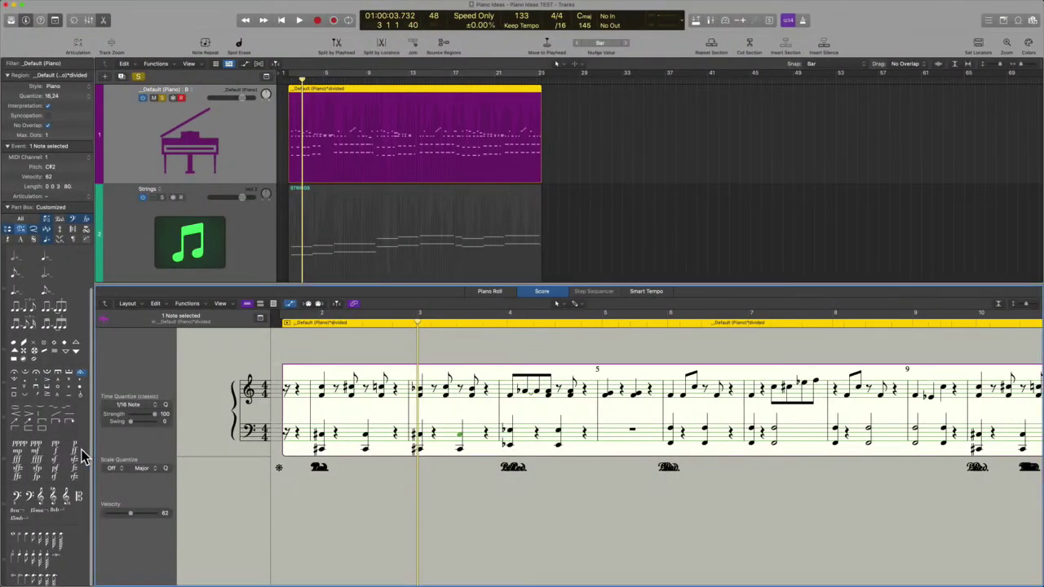
{"action": "left_click", "coordinate": [73, 229]}
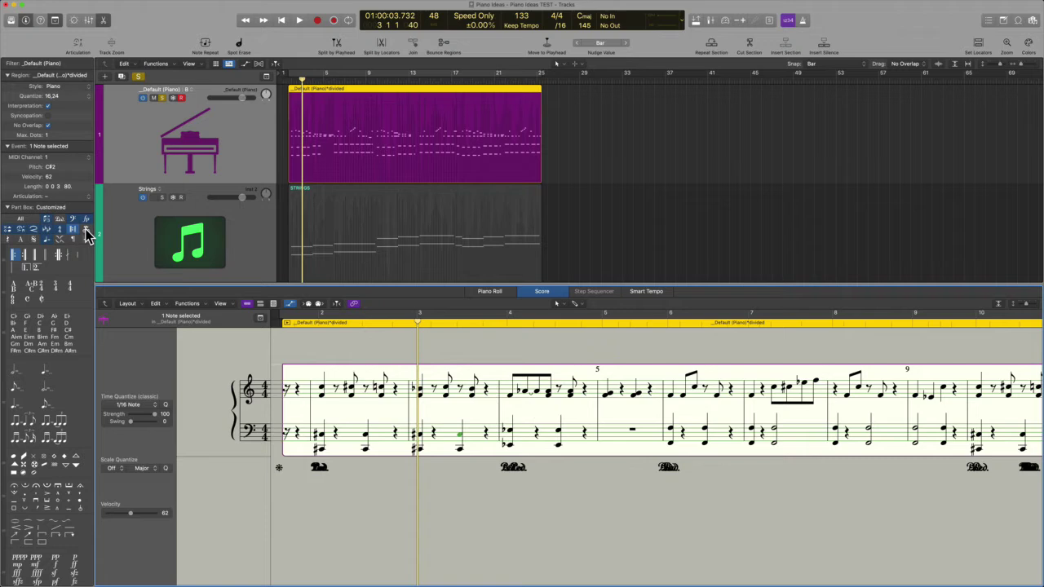
{"action": "left_click", "coordinate": [86, 230]}
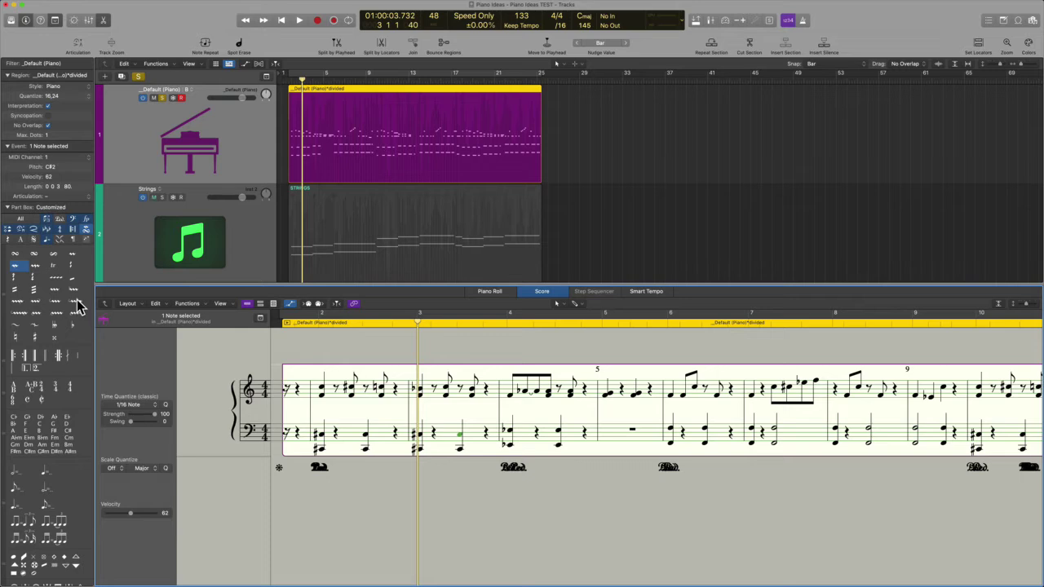
{"action": "left_click", "coordinate": [76, 301]}
{"action": "left_click_drag", "start_coordinate": [304, 376], "coordinate": [532, 416]}
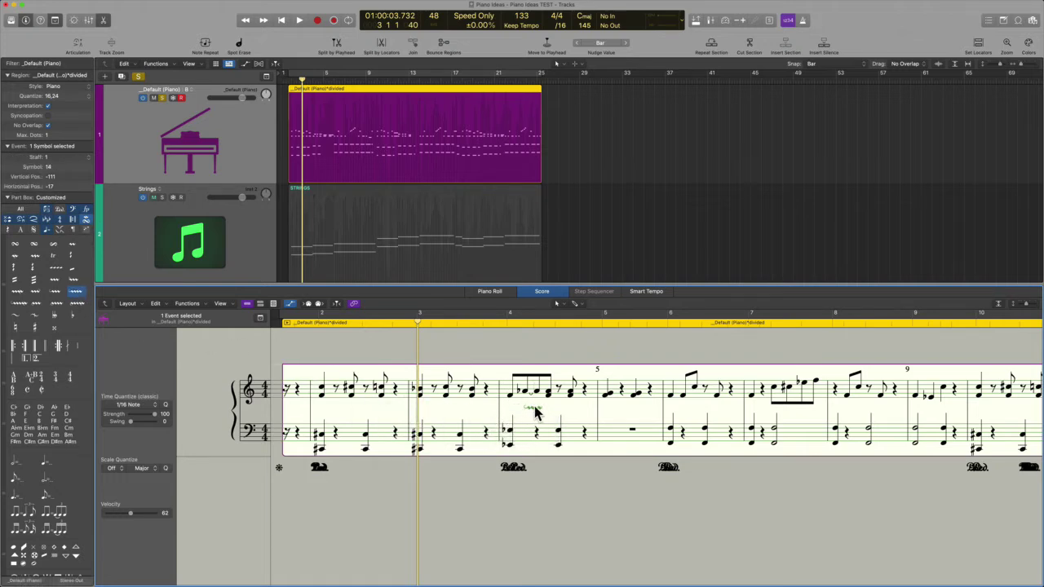
{"action": "left_click", "coordinate": [569, 500]}
{"action": "key", "text": "super+Tab"}
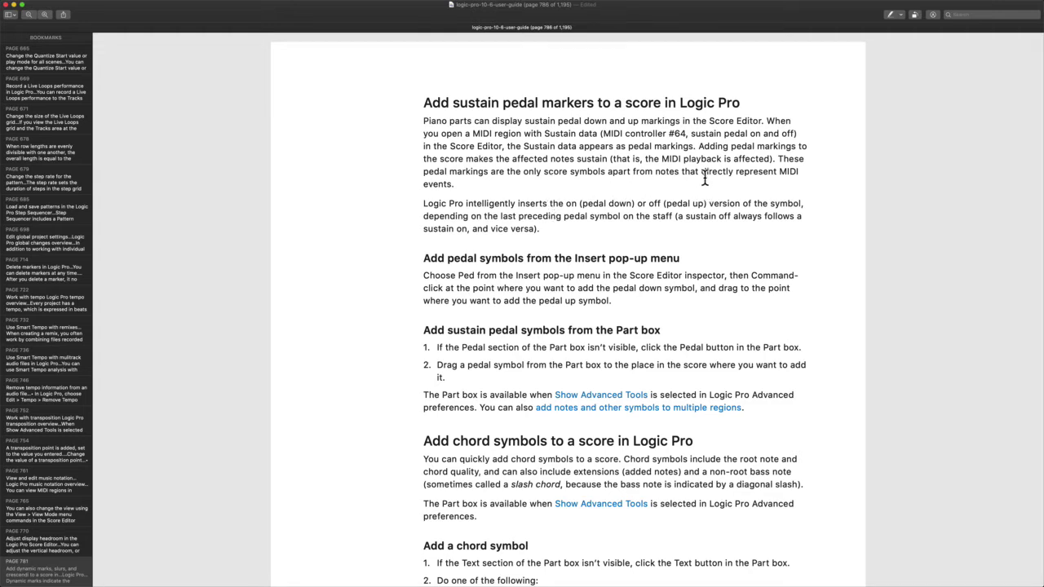
Highlight the sentence on pedal markings as MIDI events, then select the text on inserting Ped symbols
{"action": "left_click_drag", "start_coordinate": [779, 159], "coordinate": [801, 180]}
{"action": "left_click", "coordinate": [889, 15]}
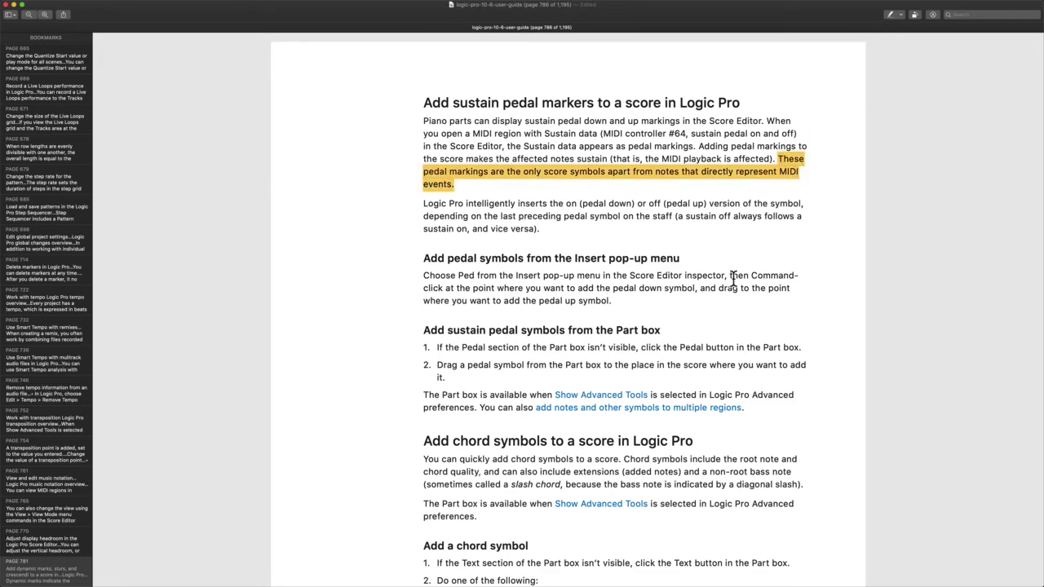
{"action": "scroll", "coordinate": [732, 273], "scroll_direction": "down", "scroll_amount": 2}
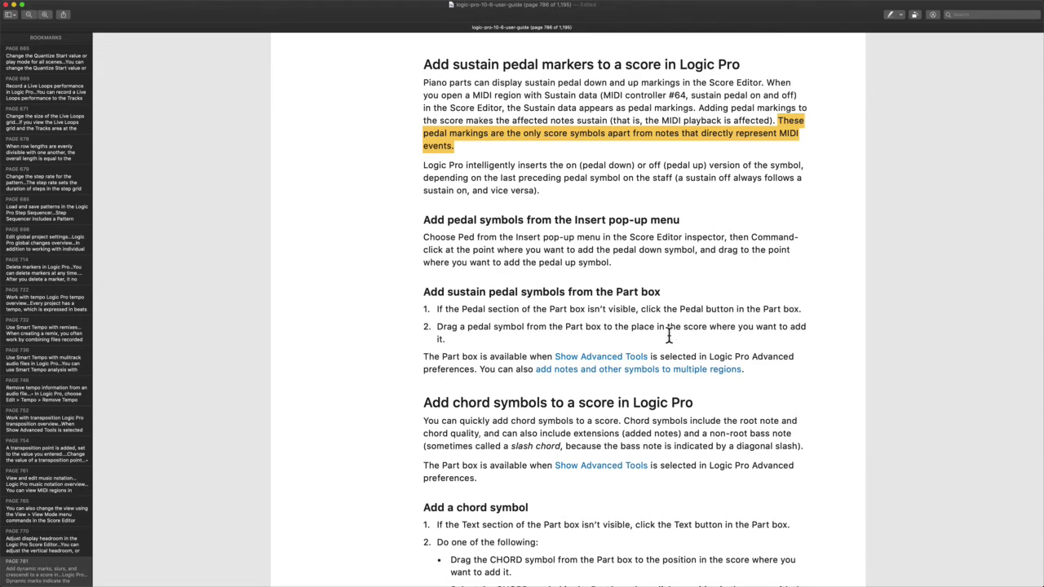
{"action": "scroll", "coordinate": [669, 336], "scroll_direction": "down", "scroll_amount": 3}
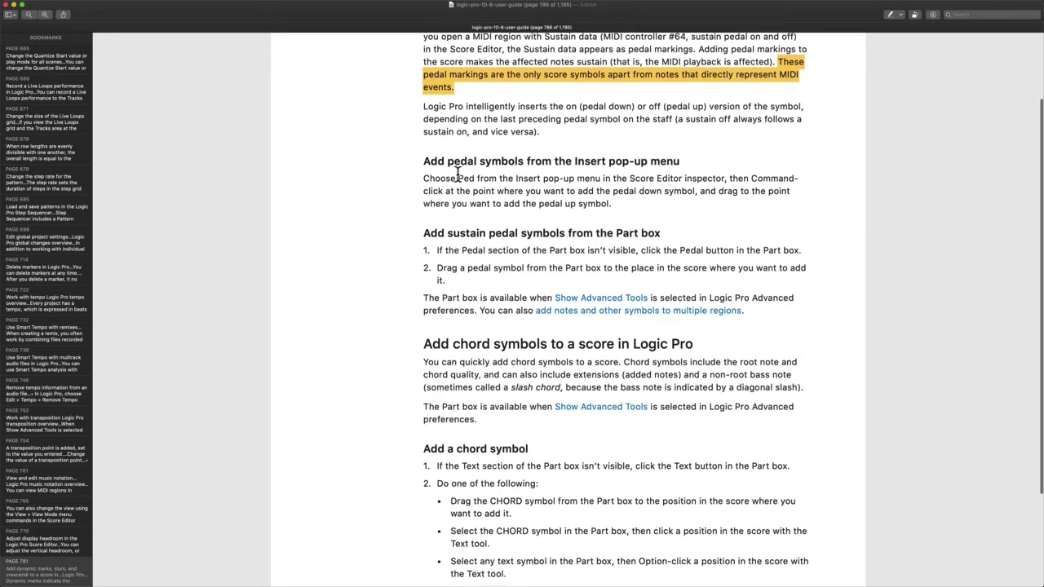
{"action": "left_click_drag", "start_coordinate": [458, 178], "coordinate": [575, 177]}
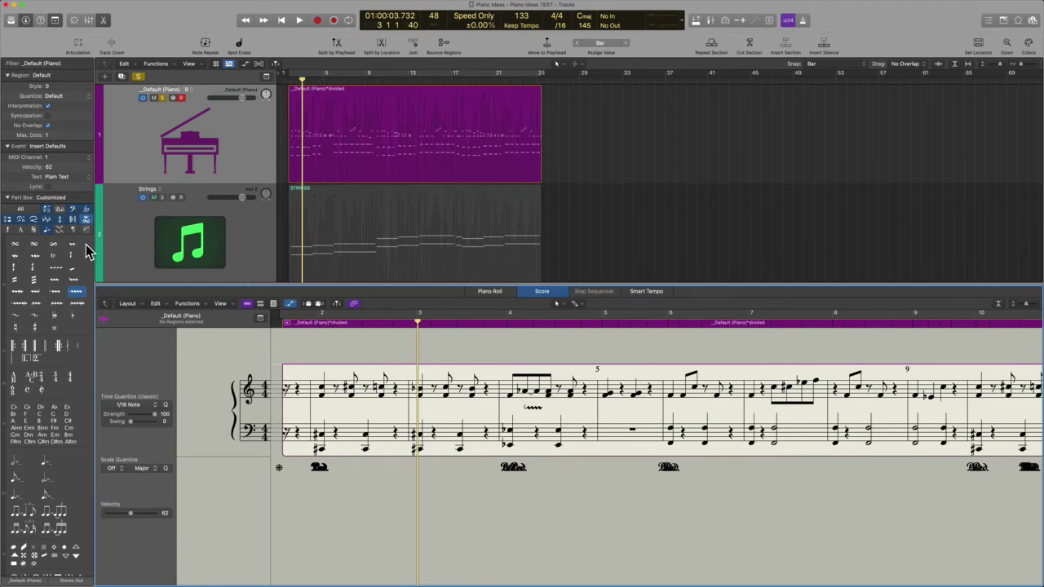
Look up the Ped. and pedal-release symbols in the guide, then return to the score
{"action": "left_click", "coordinate": [59, 210]}
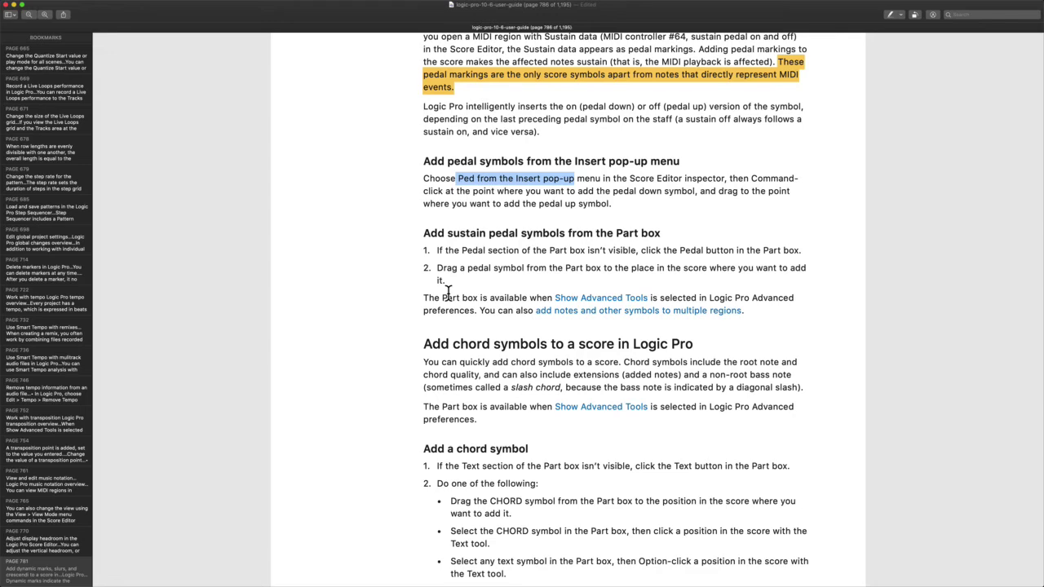
{"action": "scroll", "coordinate": [448, 293], "scroll_direction": "down", "scroll_amount": 3}
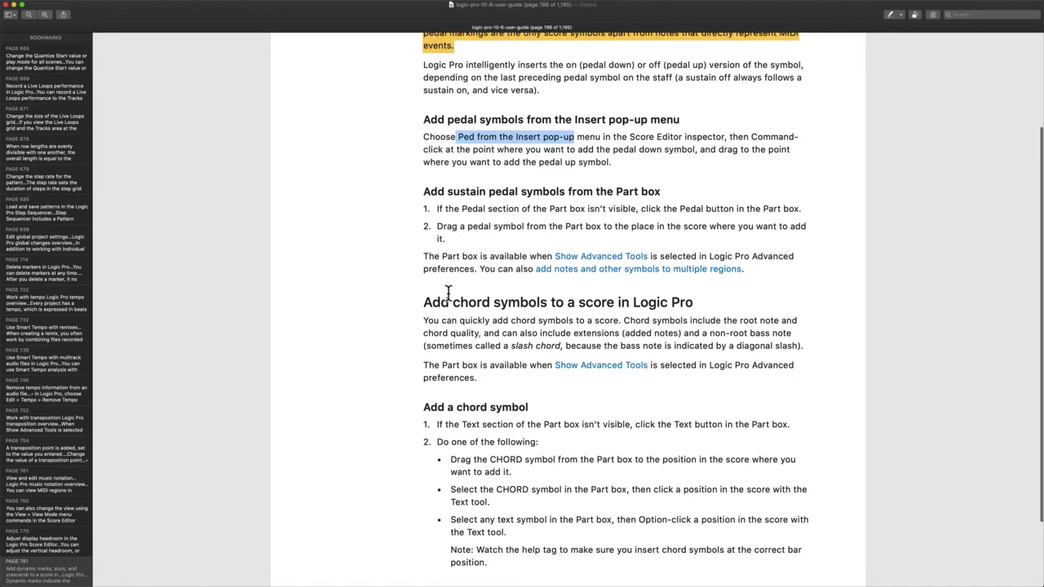
{"action": "scroll", "coordinate": [448, 292], "scroll_direction": "down", "scroll_amount": 2}
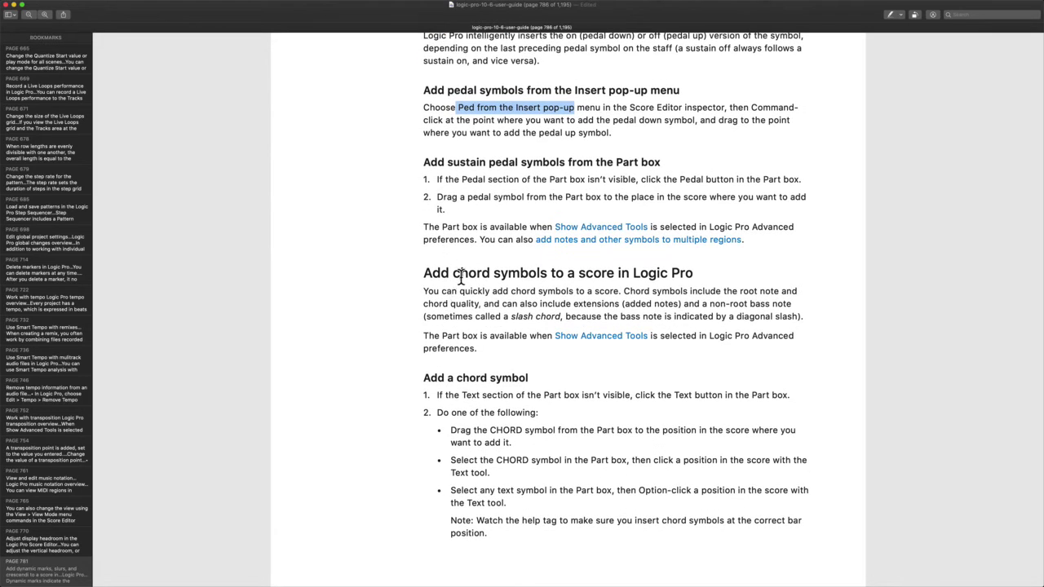
{"action": "key", "text": "ctrl+Right"}
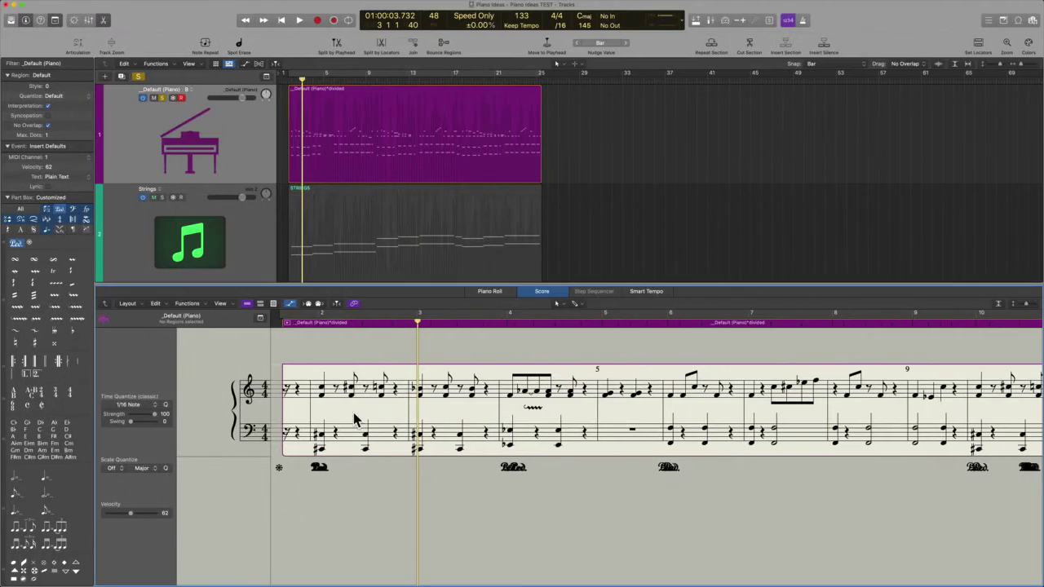
Insert alternating Ped. and pedal-release marks under the bass staff at bars 3, 4, 5, 7, 8 and 9
{"action": "key", "text": "super"}
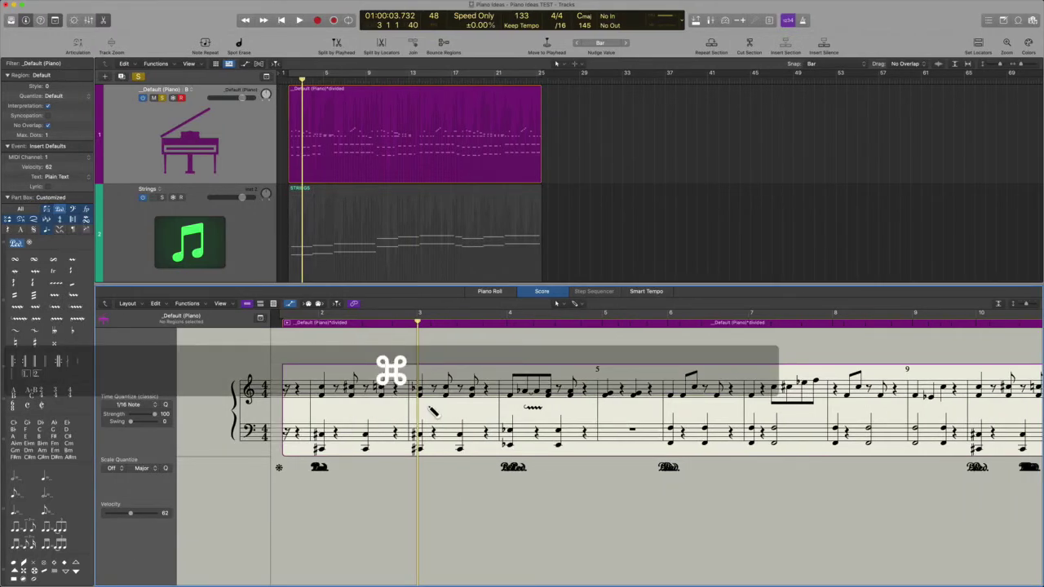
{"action": "left_click", "coordinate": [428, 448], "text": "super"}
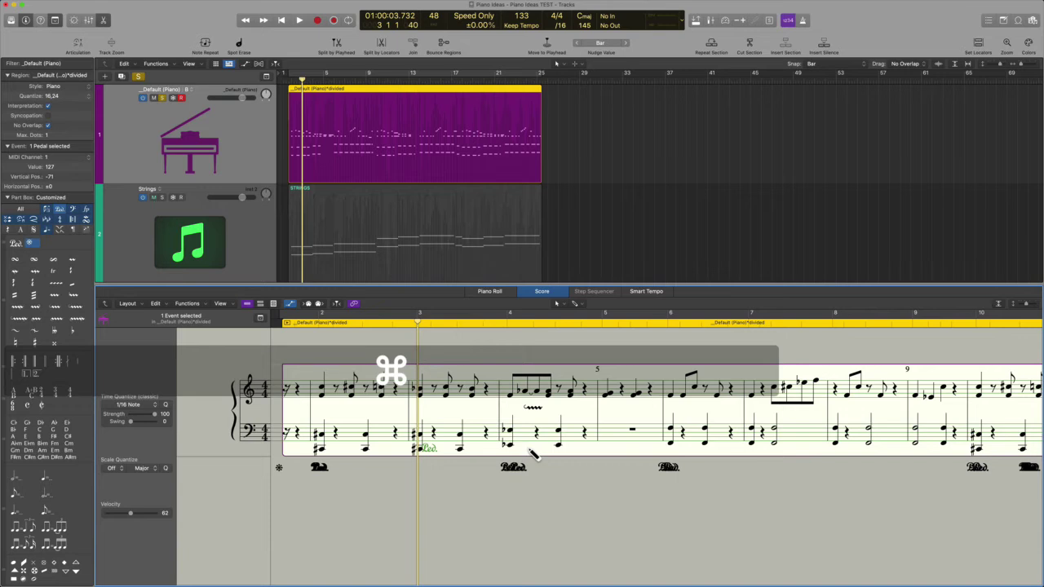
{"action": "left_click", "coordinate": [530, 451], "text": "super"}
{"action": "left_click", "coordinate": [618, 452], "text": "super"}
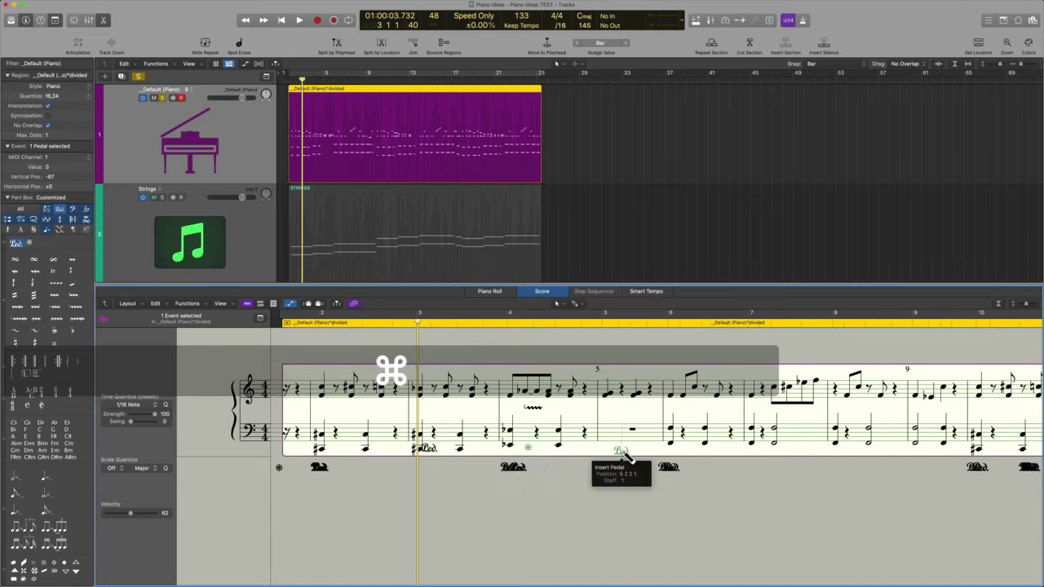
{"action": "left_click", "coordinate": [734, 451], "text": "super"}
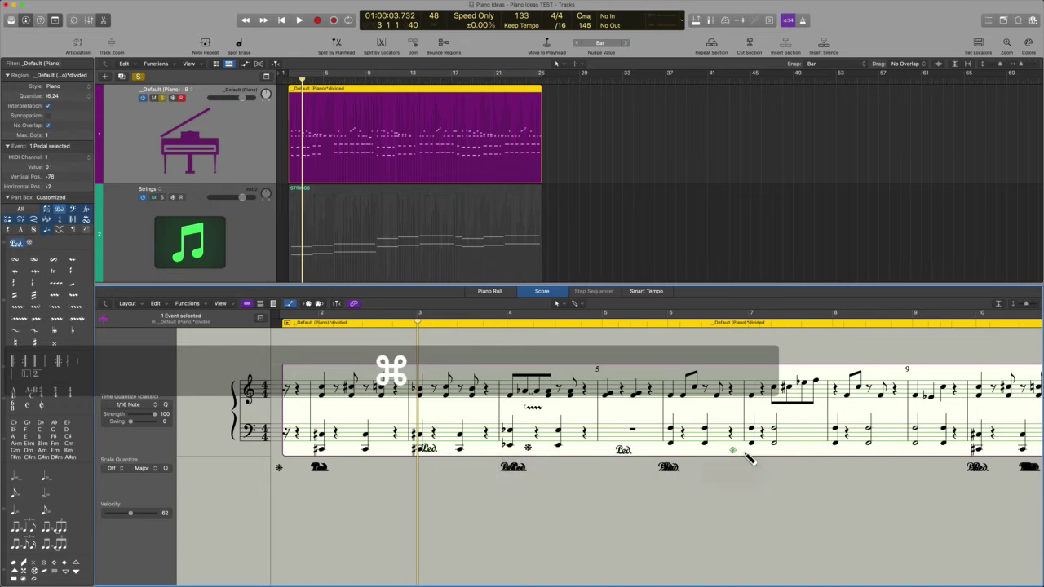
{"action": "left_click", "coordinate": [844, 451], "text": "super"}
{"action": "left_click", "coordinate": [949, 450], "text": "super"}
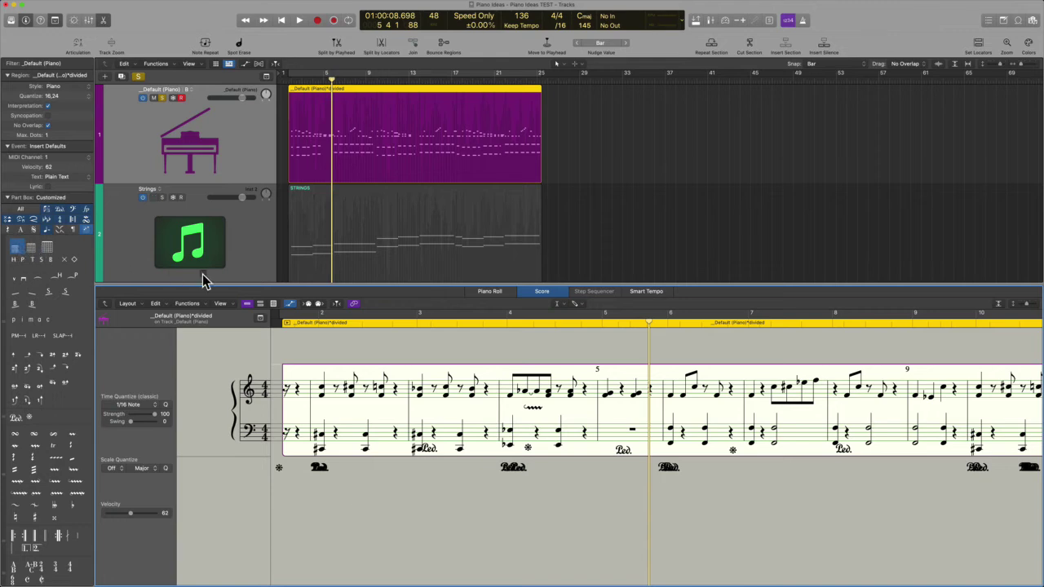
Switch the score to page view and reveal the text and guitar symbol groups
{"action": "left_click", "coordinate": [403, 522]}
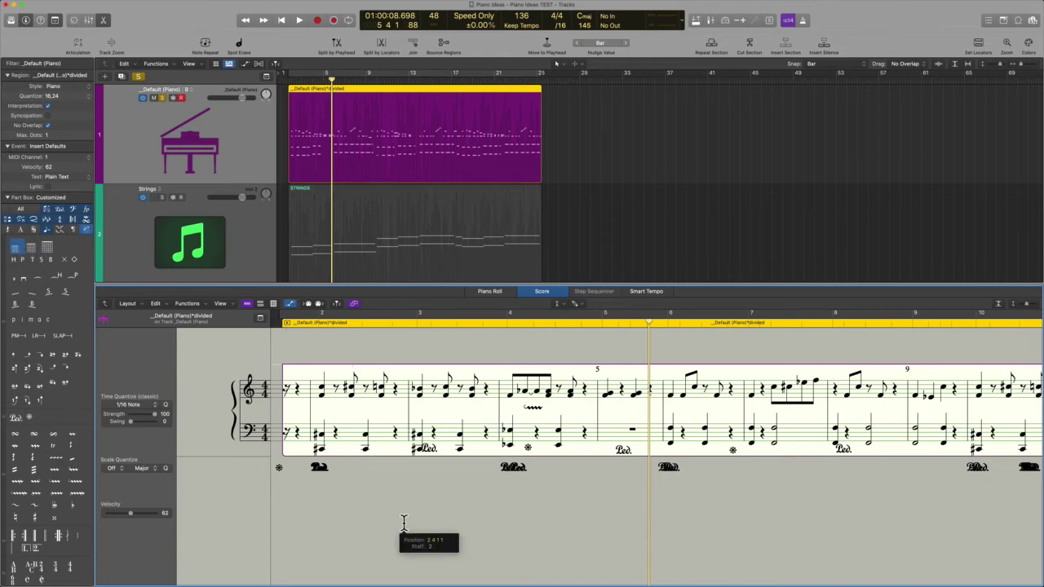
{"action": "left_click", "coordinate": [260, 303]}
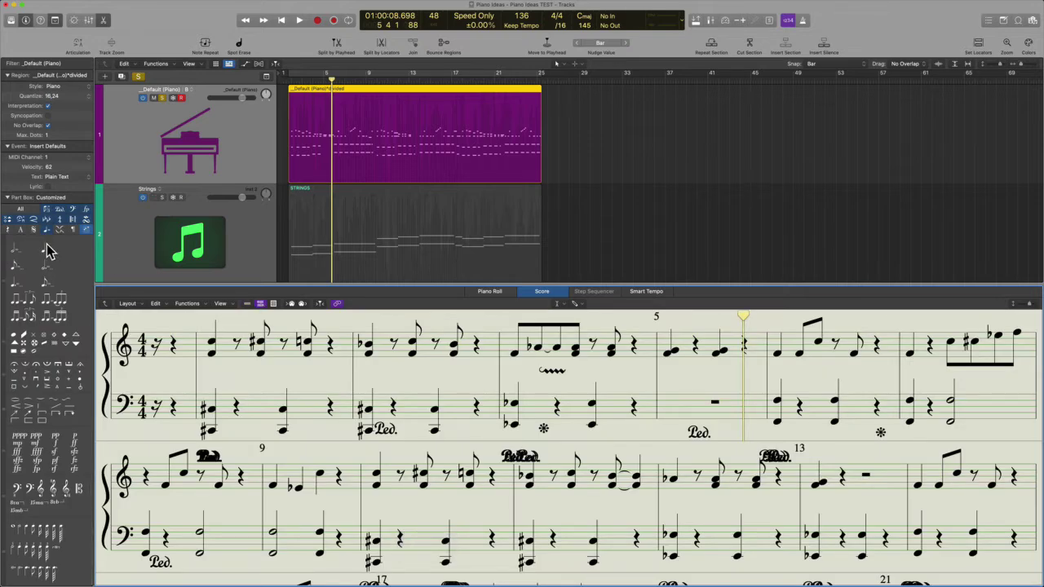
{"action": "scroll", "coordinate": [62, 383], "scroll_direction": "down", "scroll_amount": 1}
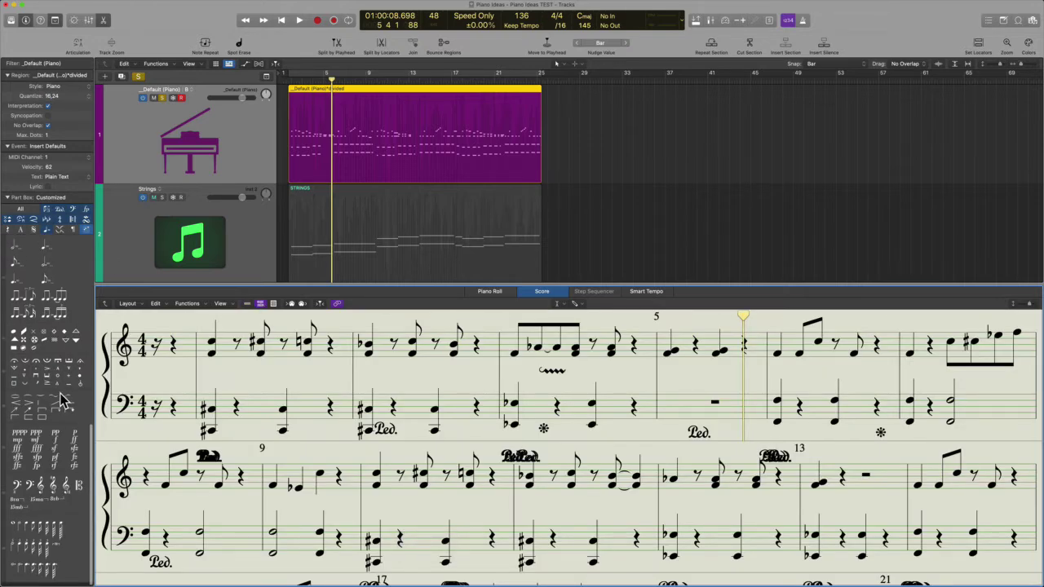
{"action": "left_click", "coordinate": [33, 219]}
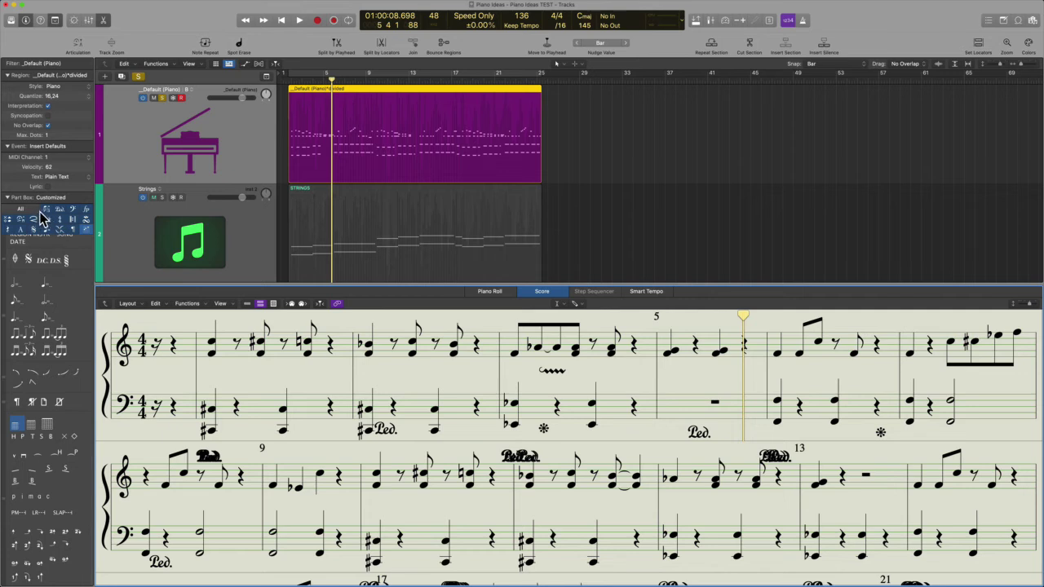
Drag a chord grid from the Chord Grid group above the treble staff, then cancel the library
{"action": "left_click", "coordinate": [41, 219]}
{"action": "left_click", "coordinate": [87, 231]}
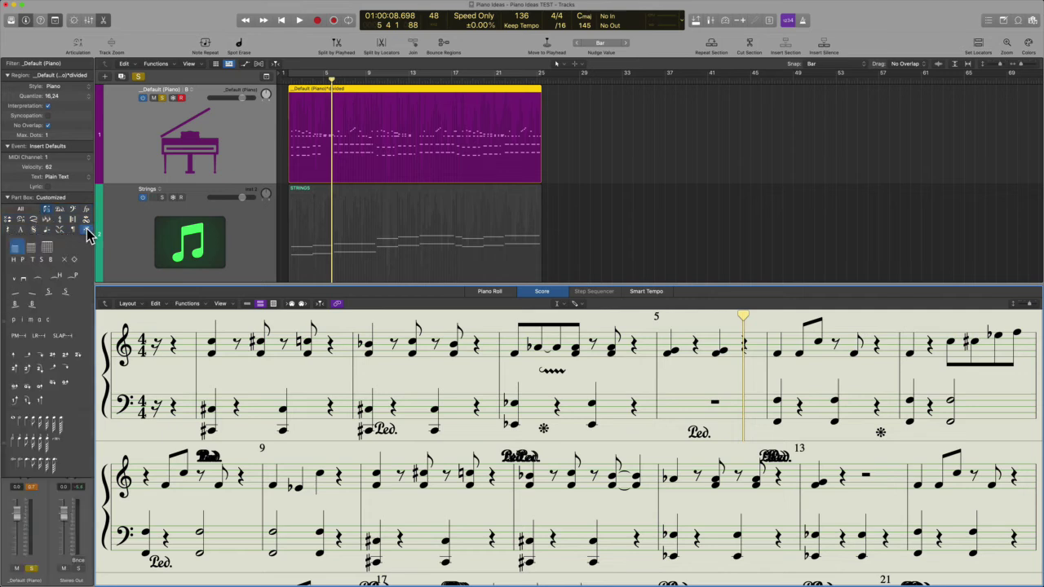
{"action": "left_click", "coordinate": [31, 247]}
{"action": "left_click_drag", "start_coordinate": [184, 316], "coordinate": [249, 332]}
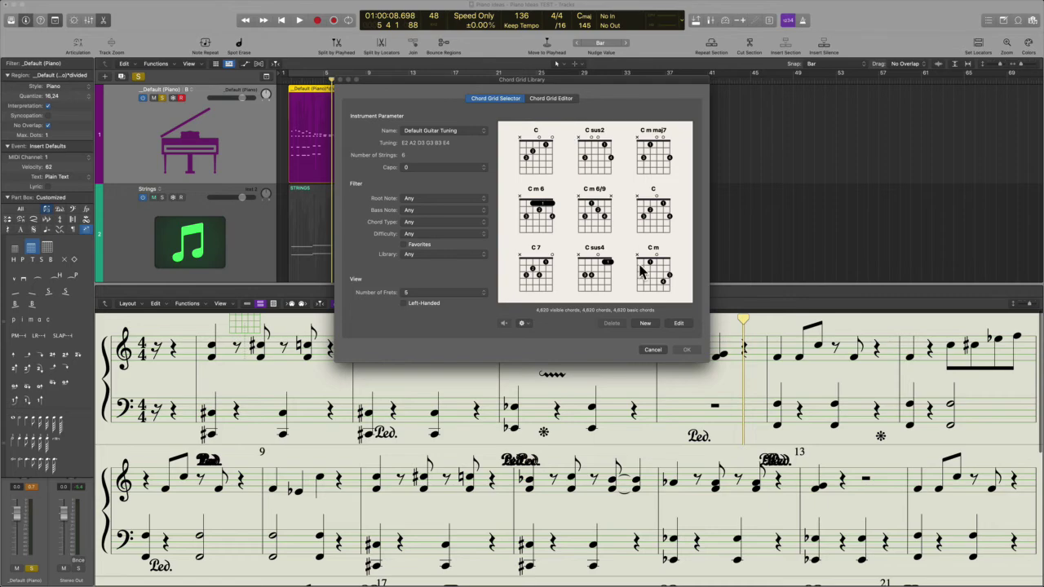
{"action": "left_click", "coordinate": [652, 350]}
Switch between desktops and bring up the Mission Control overview
{"action": "key", "text": "ctrl+Left"}
{"action": "key", "text": "ctrl+Right"}
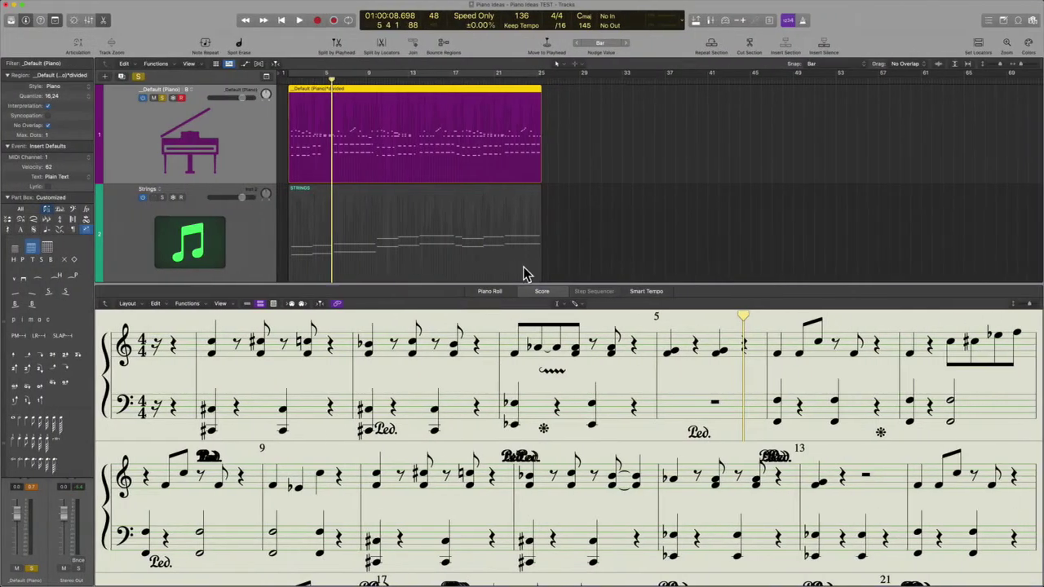
{"action": "key", "text": "ctrl+Up"}
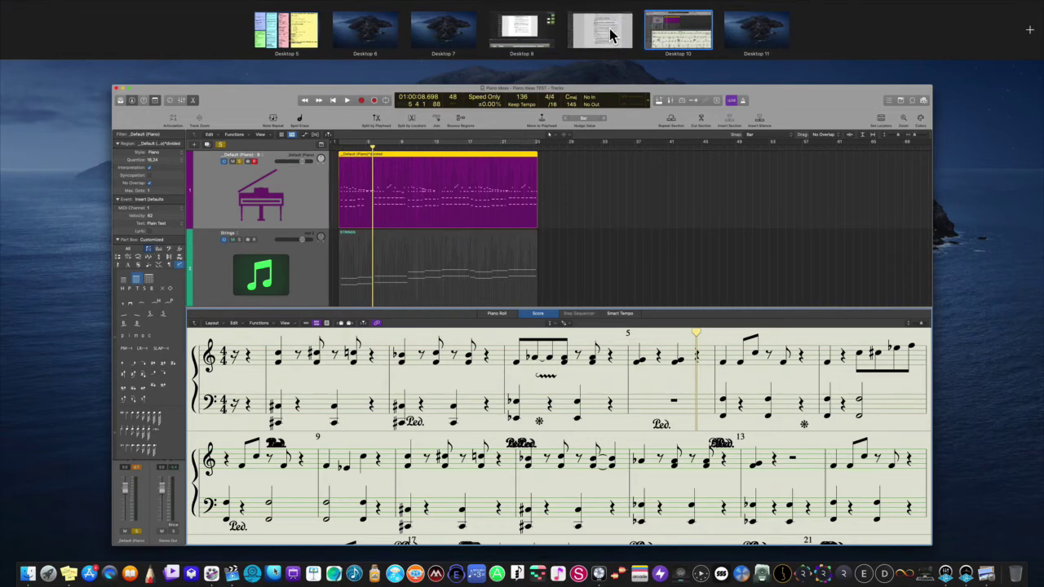
Mark the two chord grid placement instructions on guide page 787, then return to Logic Pro
{"action": "left_click", "coordinate": [609, 25]}
{"action": "scroll", "coordinate": [645, 263], "scroll_direction": "down", "scroll_amount": 1}
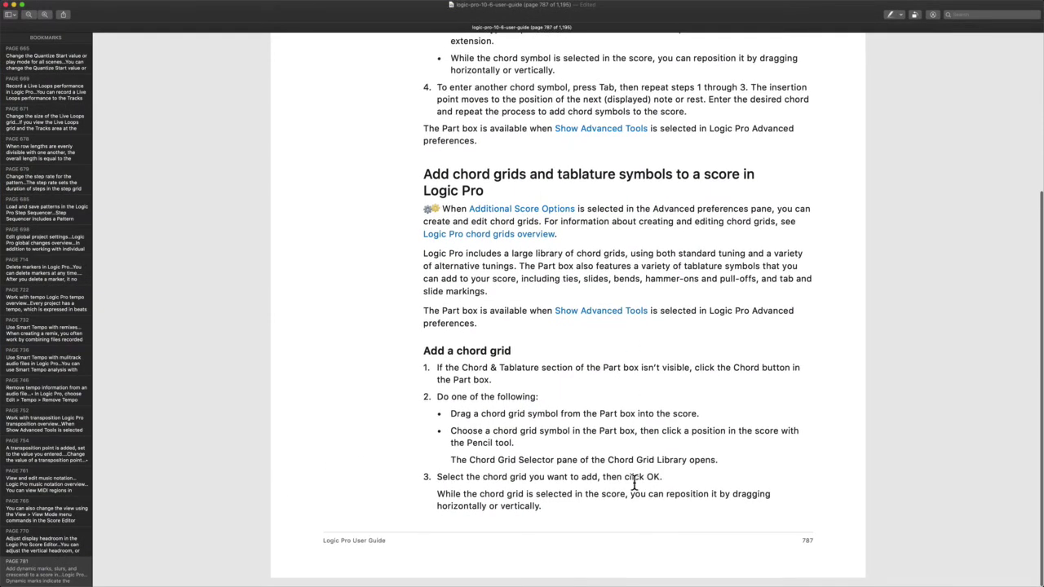
{"action": "left_click_drag", "start_coordinate": [451, 414], "coordinate": [705, 413]}
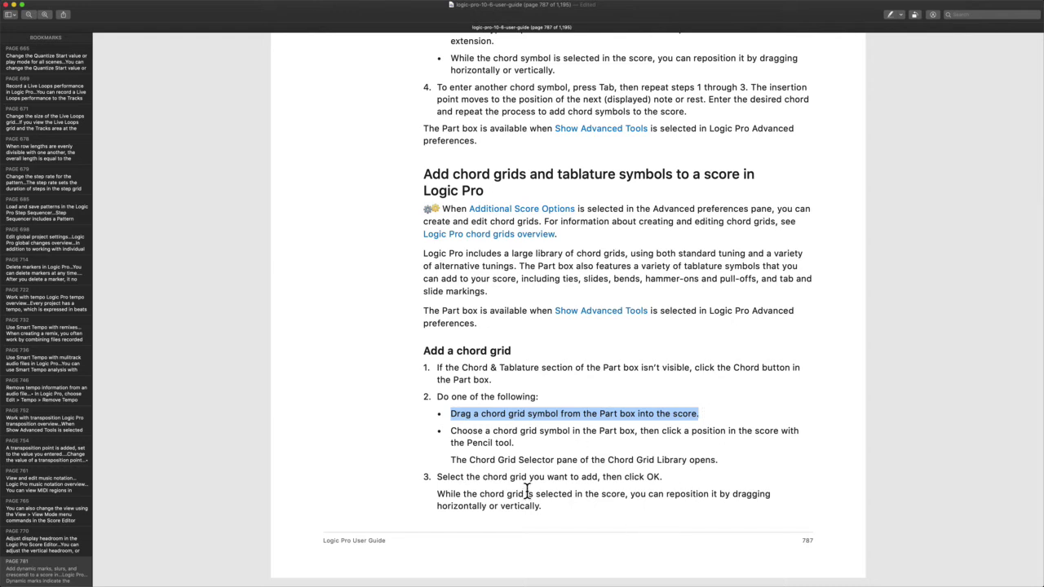
{"action": "left_click_drag", "start_coordinate": [451, 431], "coordinate": [643, 433]}
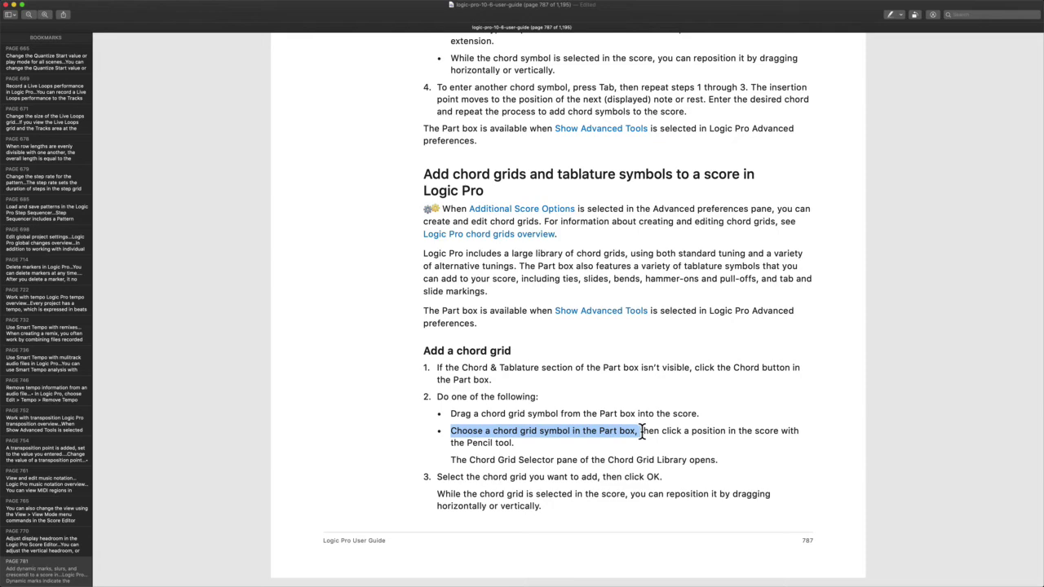
{"action": "key", "text": "ctrl+Right"}
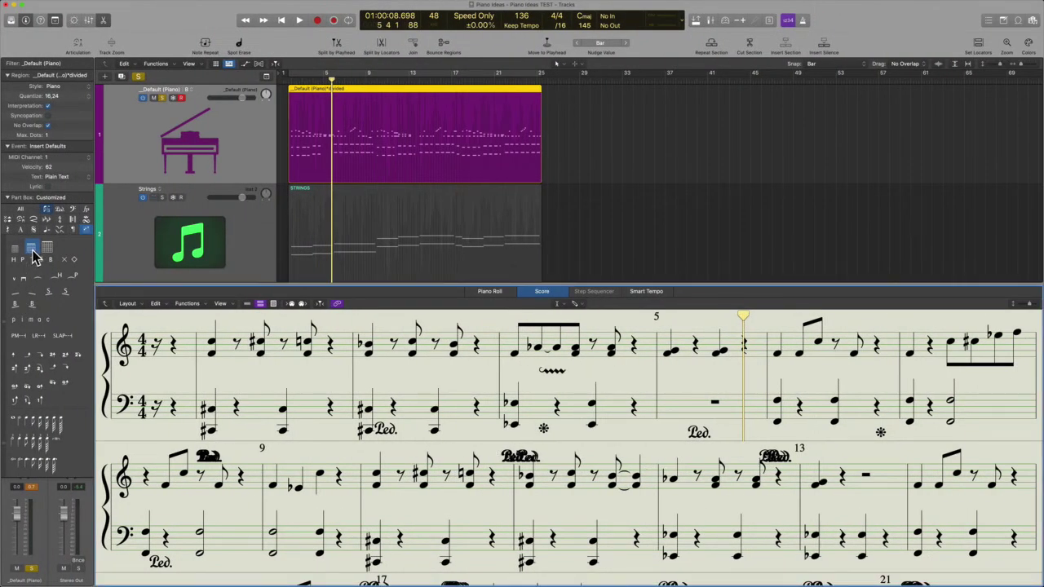
{"action": "key", "text": "super"}
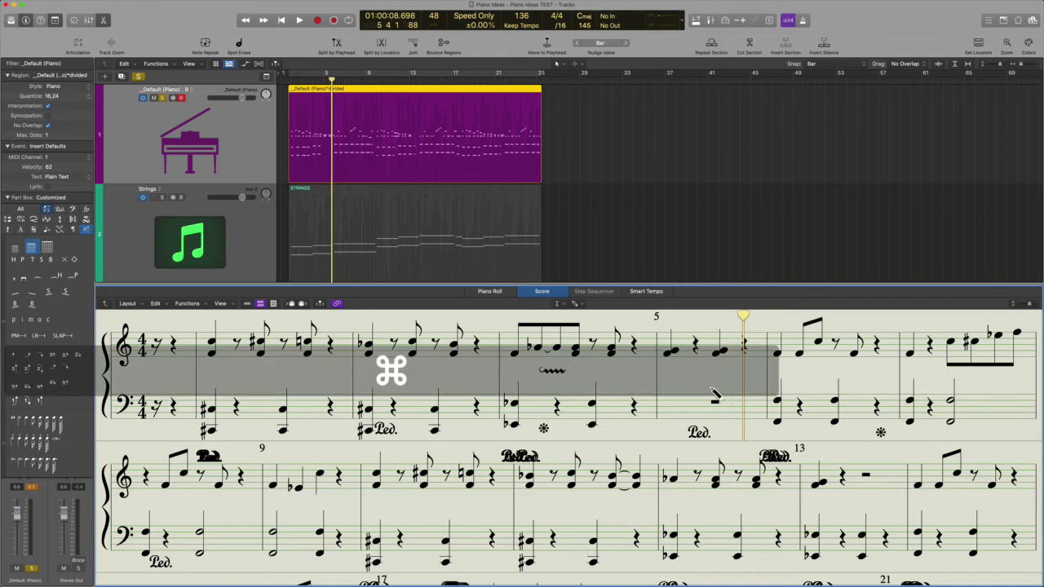
{"action": "left_click", "coordinate": [678, 323], "text": "super"}
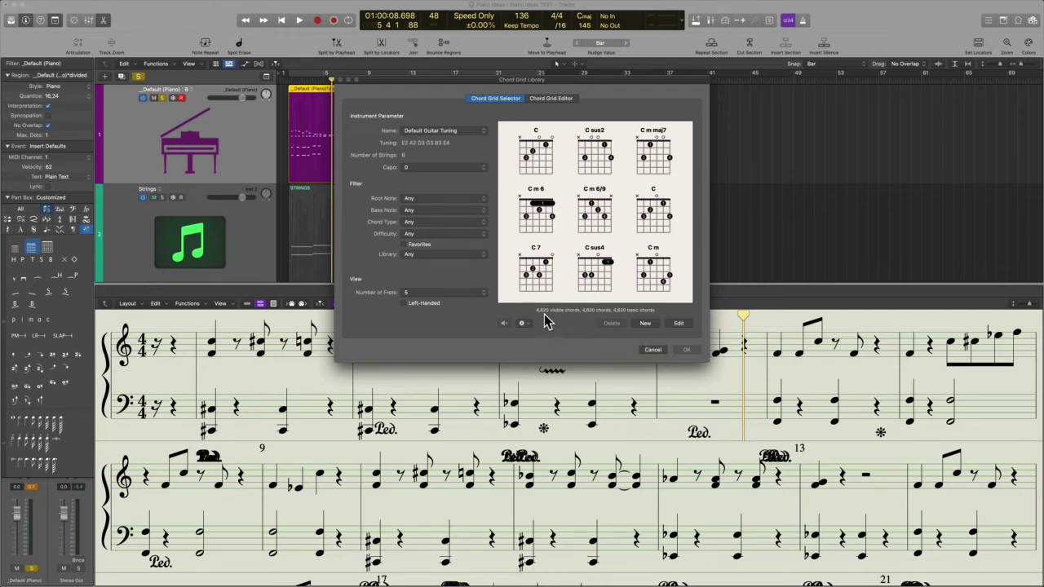
{"action": "left_click", "coordinate": [657, 350]}
{"action": "key", "text": "ctrl+Left"}
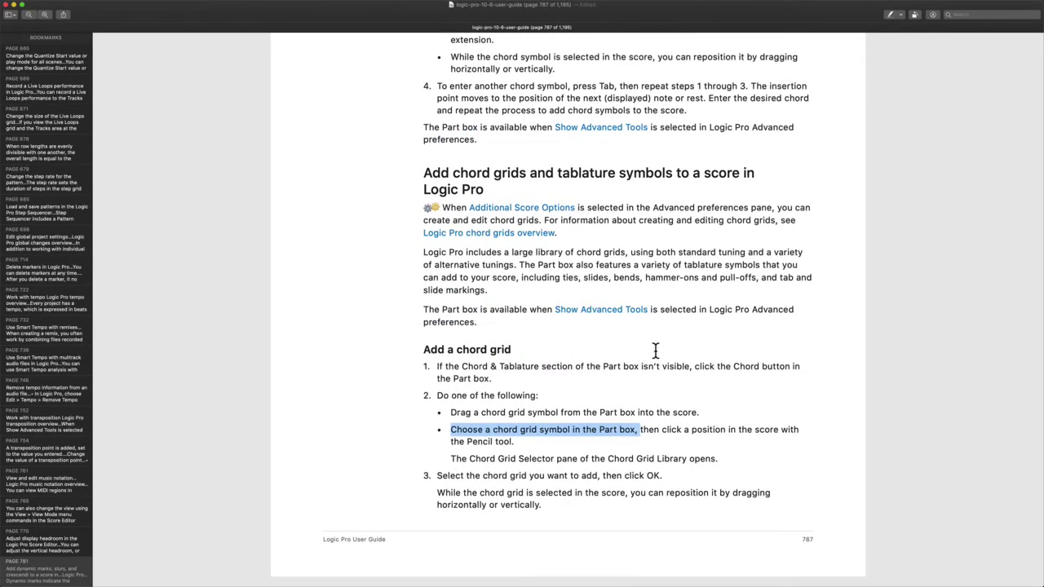
{"action": "left_click", "coordinate": [605, 545]}
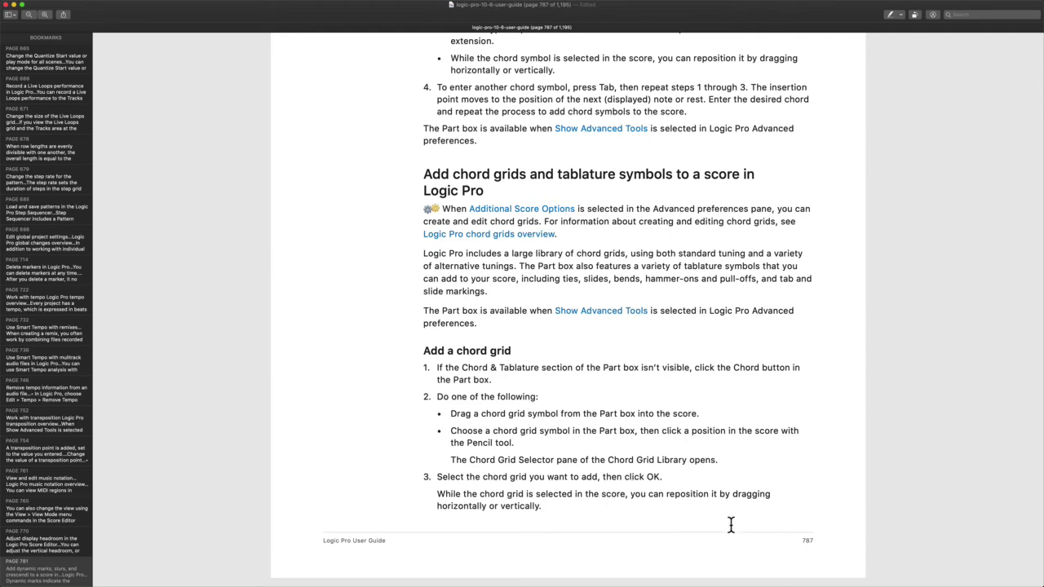
{"action": "key", "text": "ctrl+Right"}
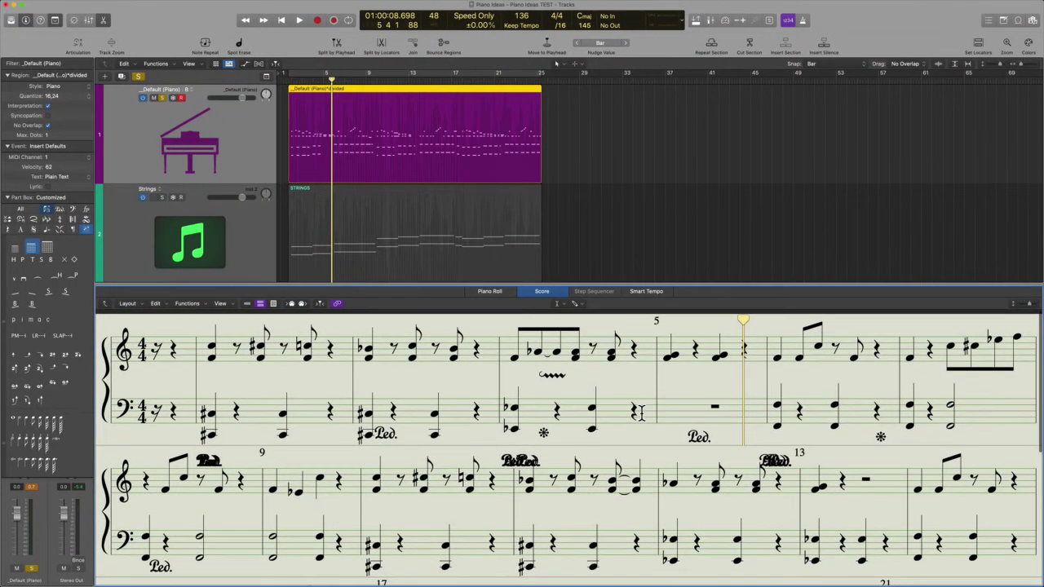
Insert a C sus4 chord grid at bar 5 via Command-G, then undo it
{"action": "scroll", "coordinate": [641, 413], "scroll_direction": "down", "scroll_amount": 1}
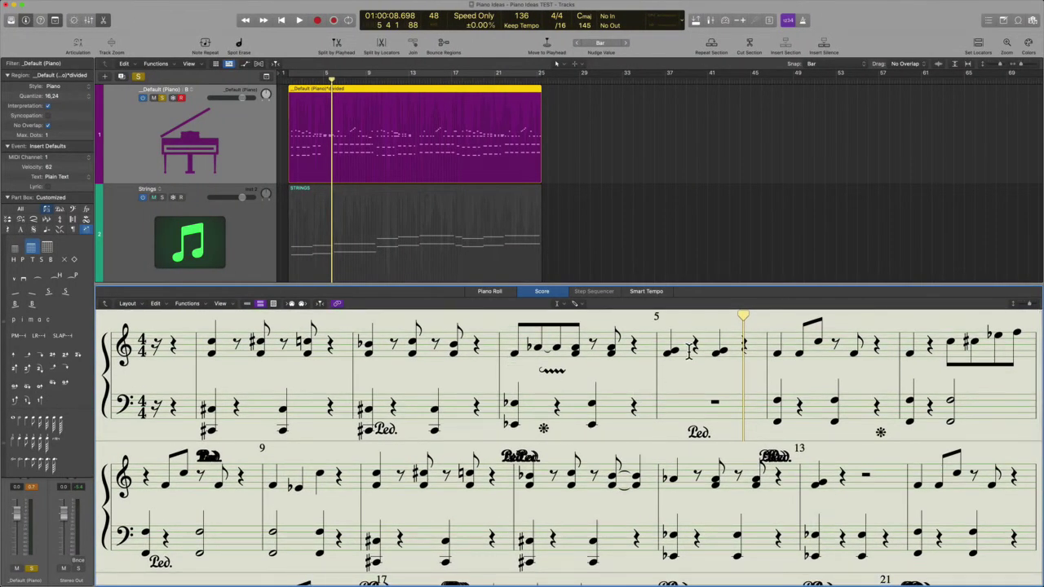
{"action": "key", "text": "super+g"}
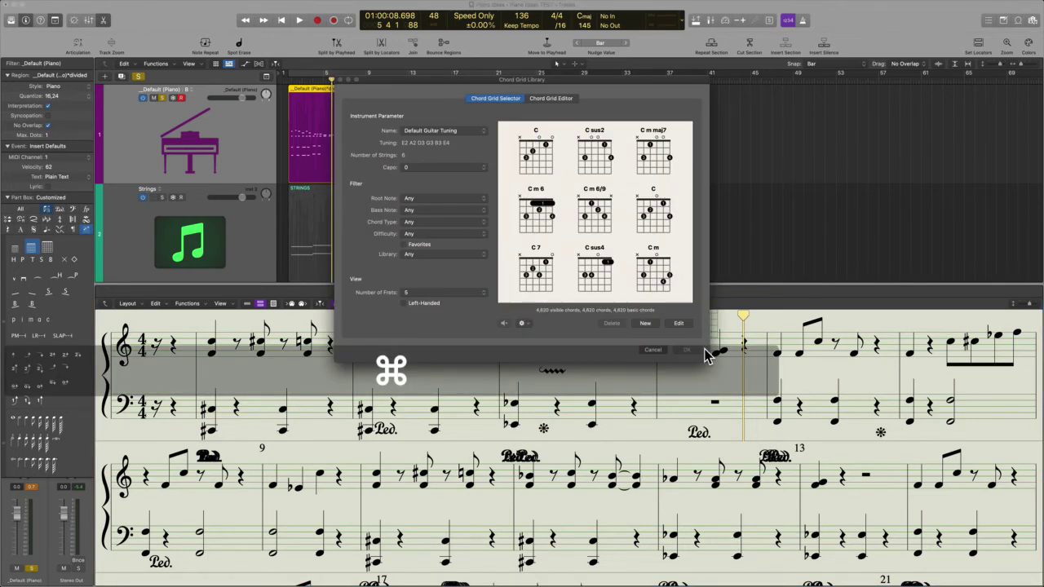
{"action": "left_click", "coordinate": [600, 279]}
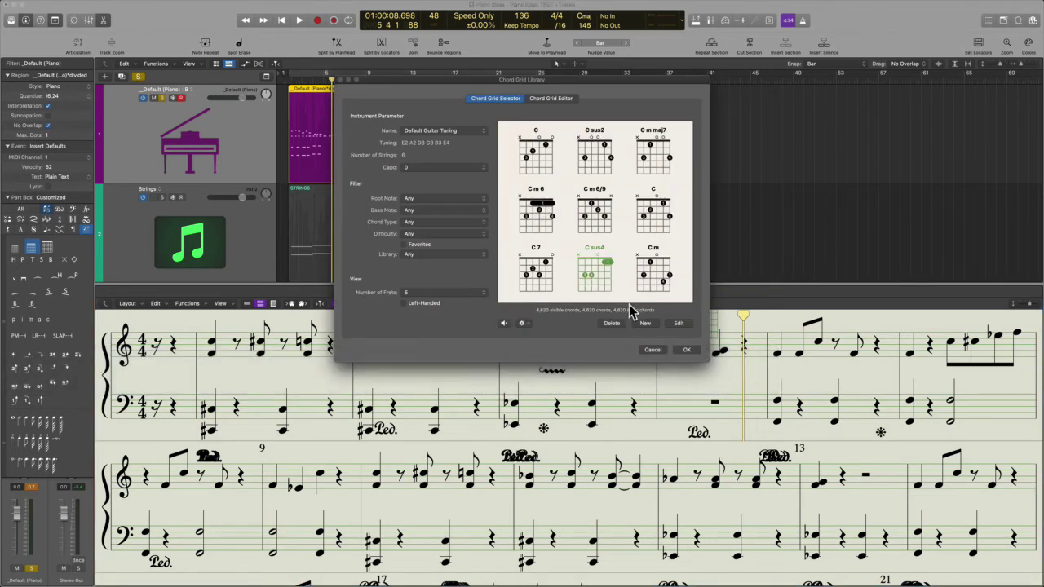
{"action": "left_click", "coordinate": [695, 351]}
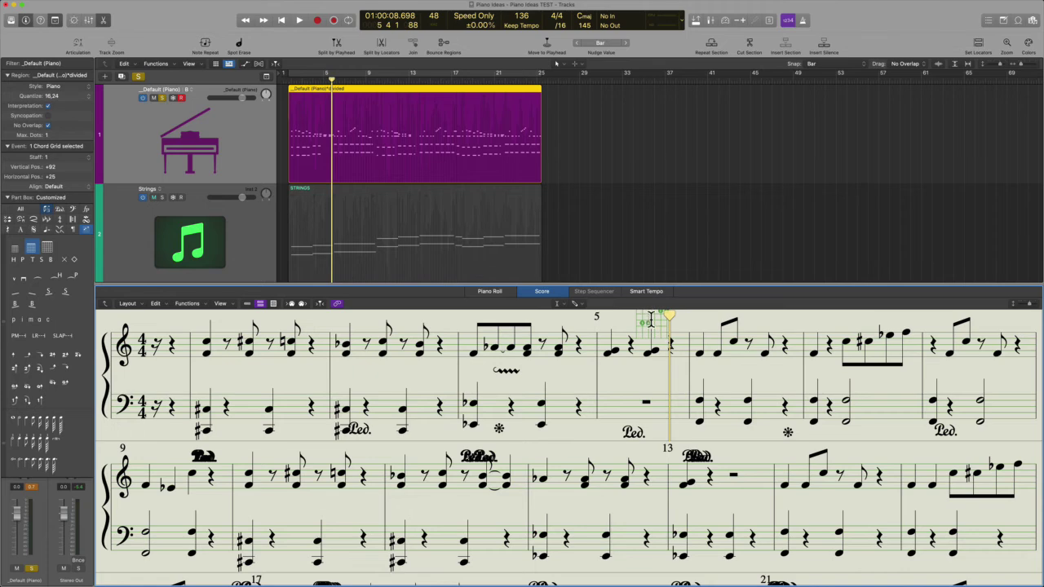
{"action": "key", "text": "super+z"}
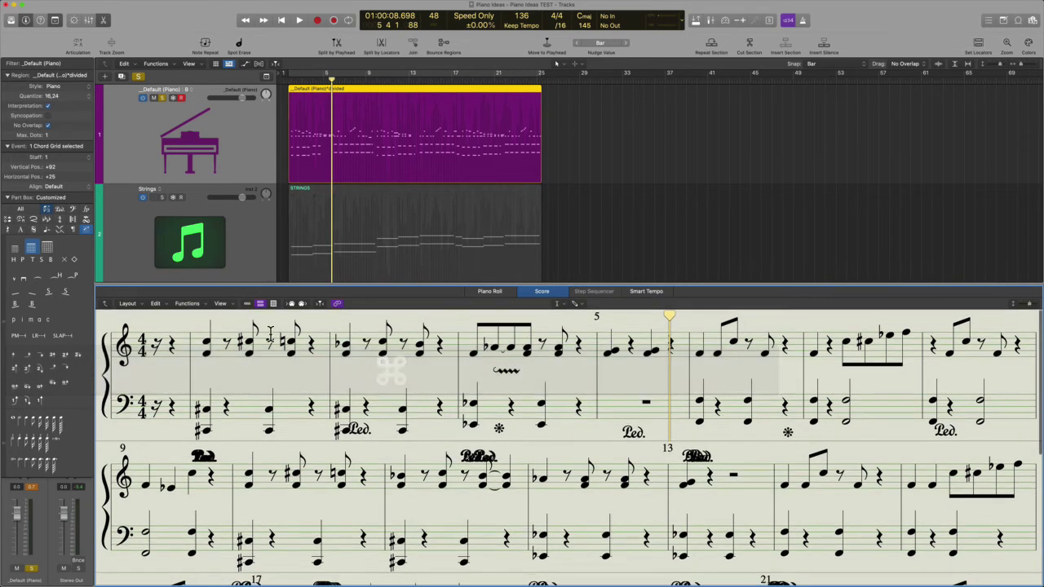
Place a C7 chord grid above the staff and drag it down between the two staves
{"action": "key", "text": "super"}
{"action": "double_click", "coordinate": [267, 322]}
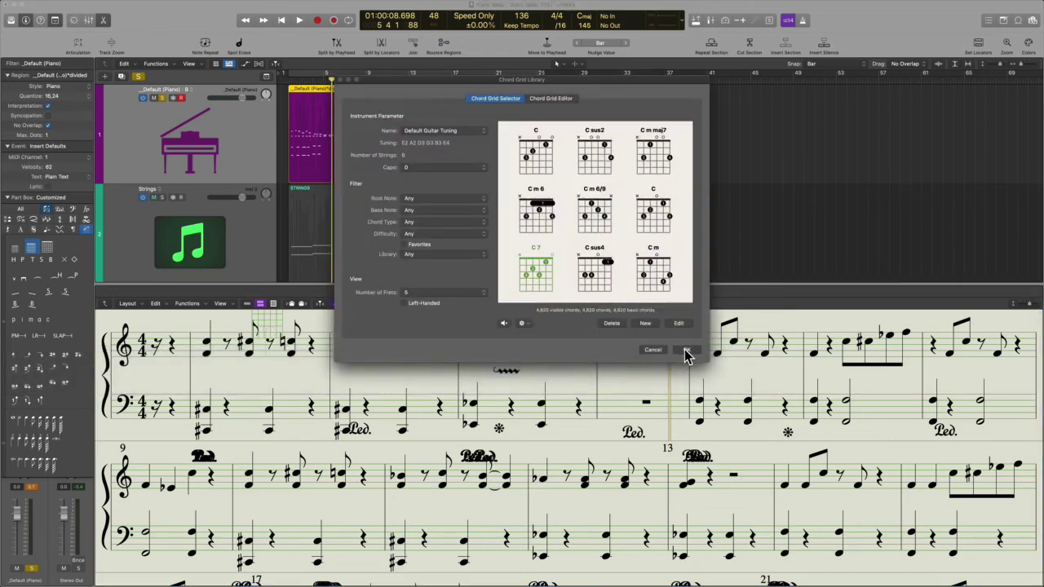
{"action": "left_click", "coordinate": [687, 349]}
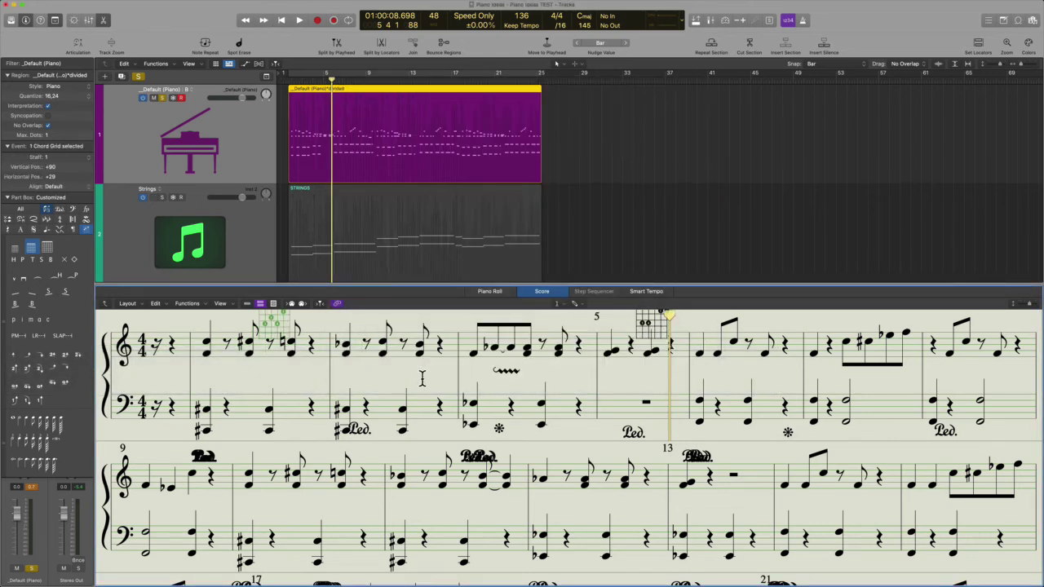
{"action": "right_click", "coordinate": [423, 378]}
{"action": "left_click", "coordinate": [423, 378]}
{"action": "left_click", "coordinate": [283, 324]}
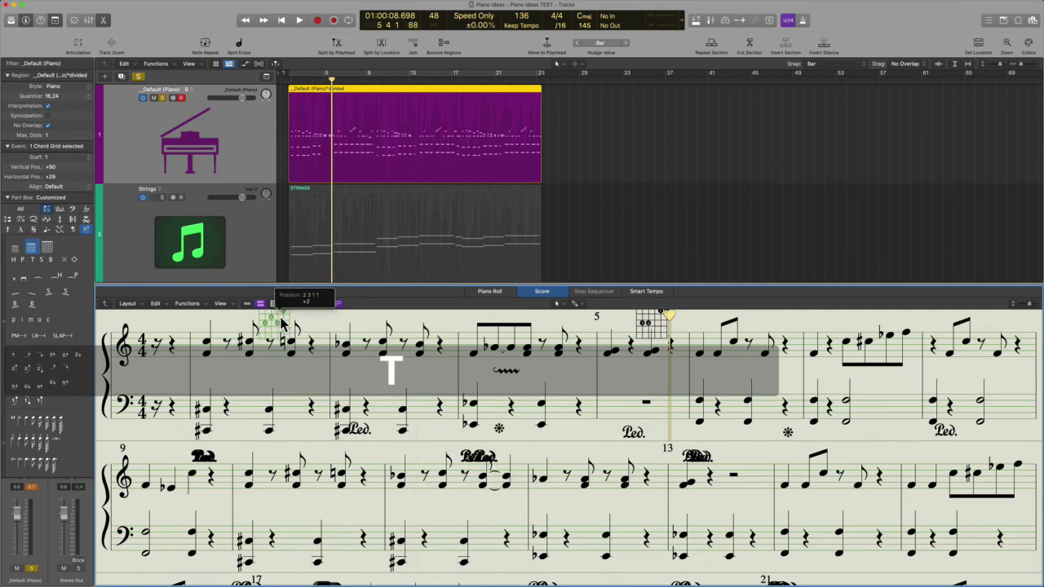
{"action": "left_click_drag", "start_coordinate": [283, 325], "coordinate": [414, 376]}
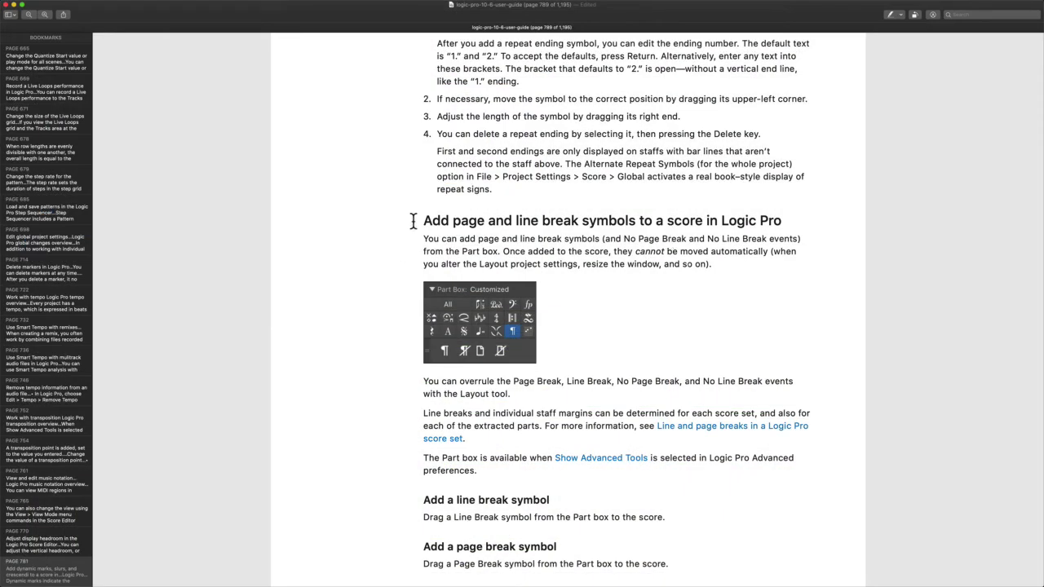
Scroll the guide from the page break section up to the 'Add a first or second ending symbol' heading
{"action": "left_click_drag", "start_coordinate": [413, 222], "coordinate": [547, 334]}
{"action": "left_click", "coordinate": [547, 333]}
{"action": "scroll", "coordinate": [512, 326], "scroll_direction": "up", "scroll_amount": 3}
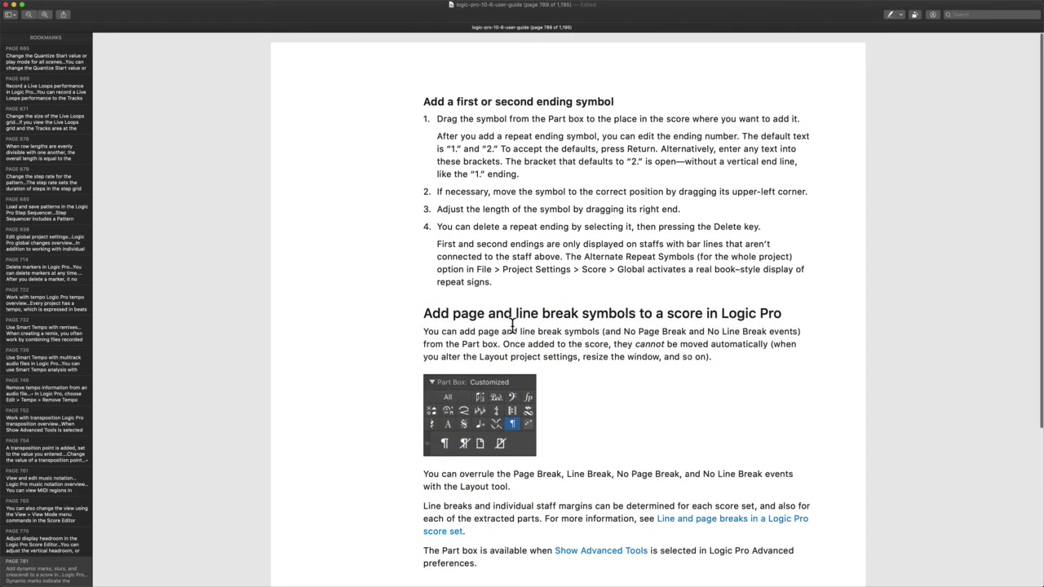
{"action": "left_click_drag", "start_coordinate": [421, 99], "coordinate": [659, 99]}
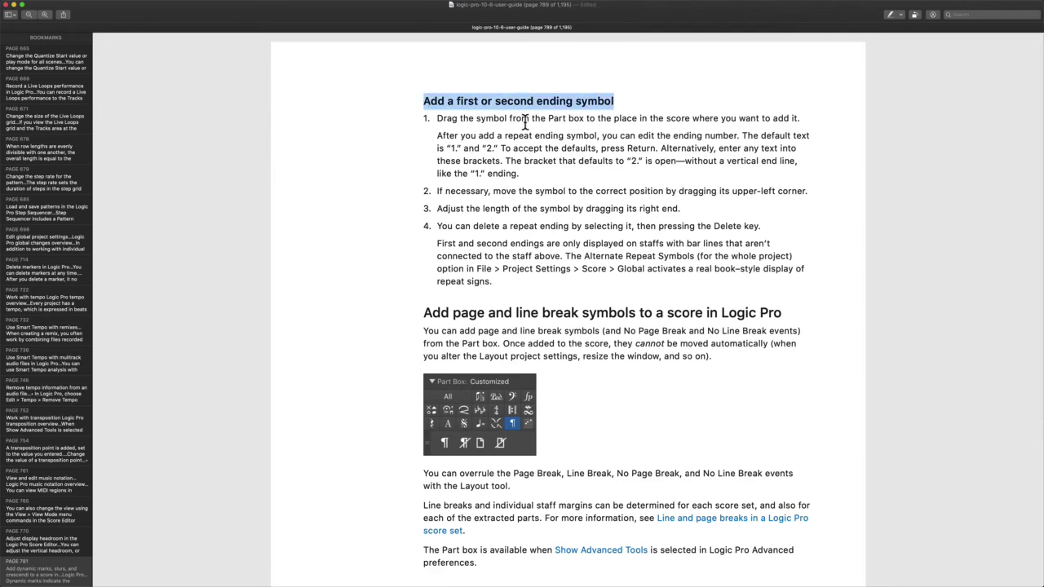
{"action": "left_click", "coordinate": [574, 271]}
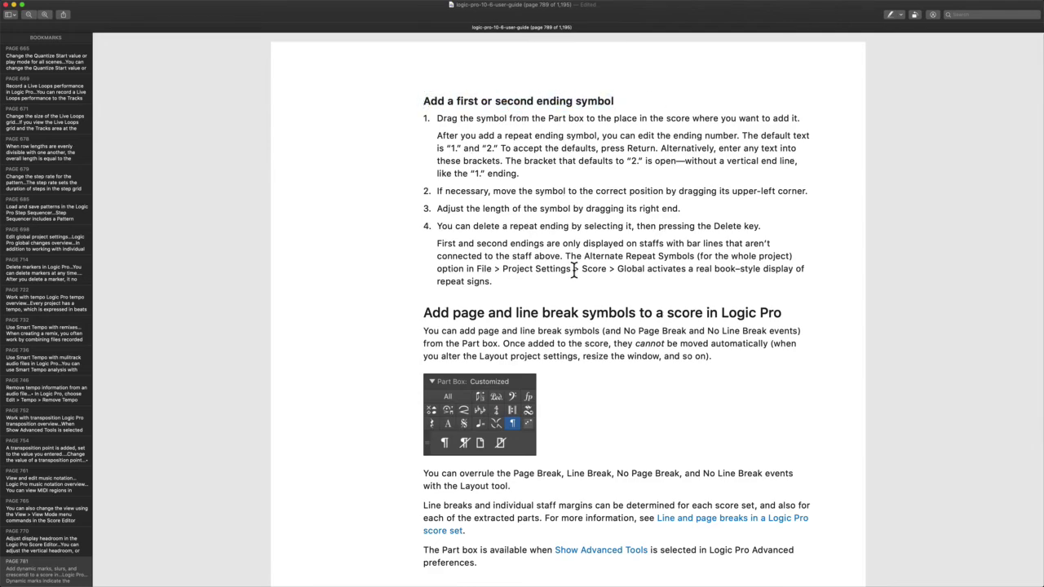
Place a 1. first ending at measure 13 and a 2. second ending at measure 14
{"action": "key", "text": "ctrl+Right"}
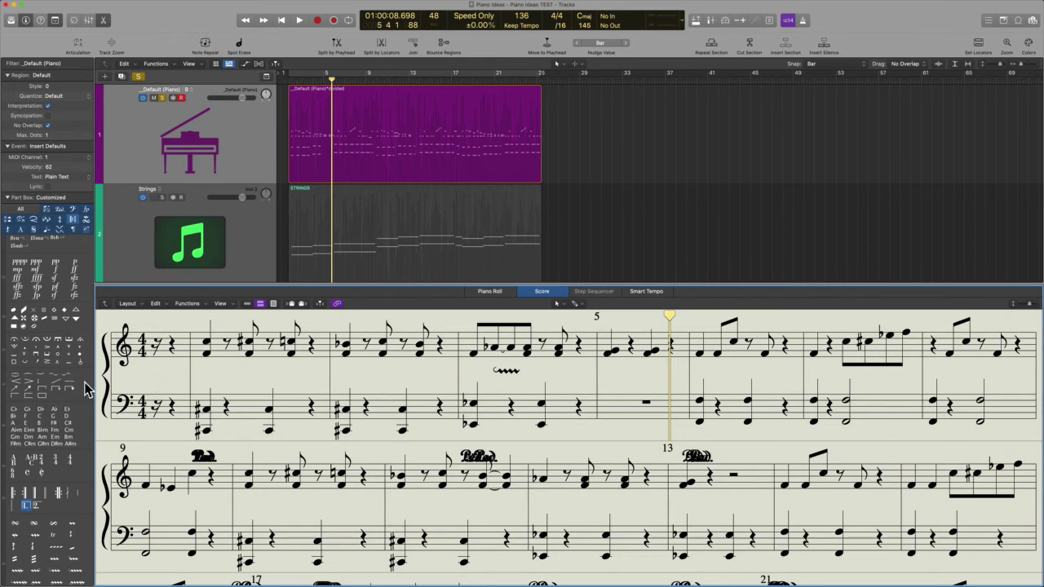
{"action": "scroll", "coordinate": [56, 295], "scroll_direction": "down", "scroll_amount": 2}
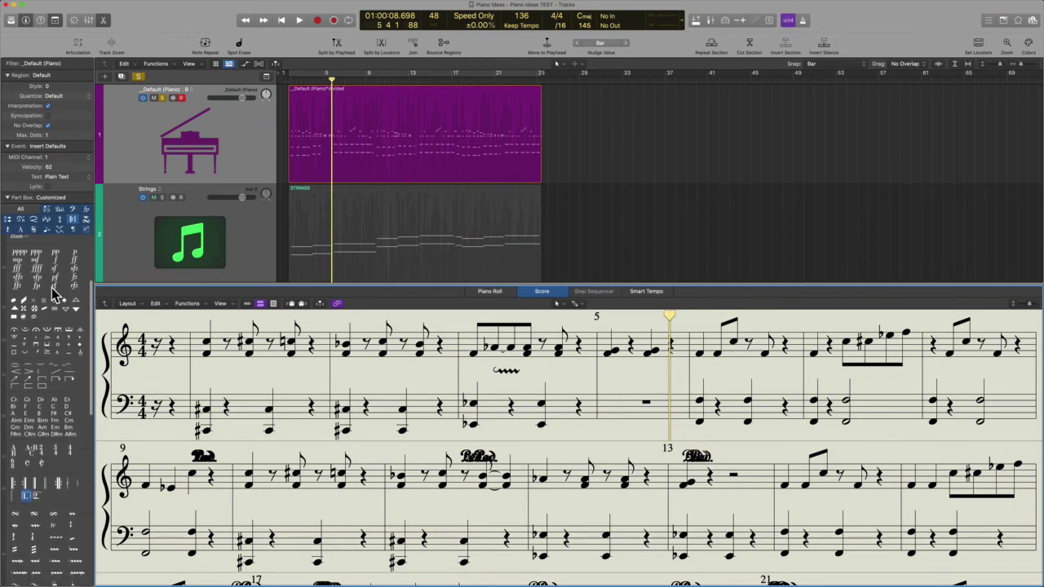
{"action": "scroll", "coordinate": [55, 310], "scroll_direction": "down", "scroll_amount": 5}
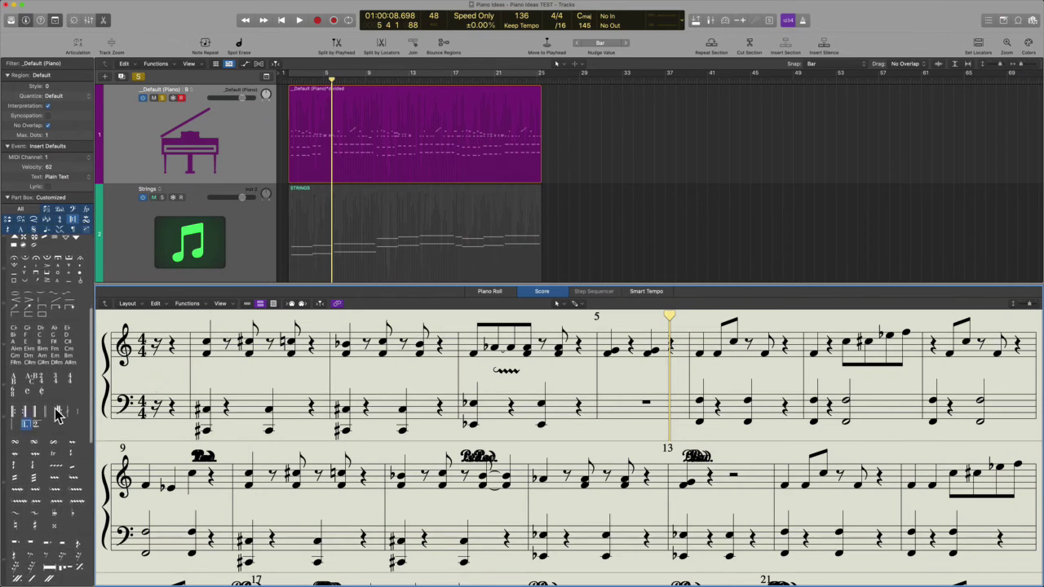
{"action": "scroll", "coordinate": [57, 416], "scroll_direction": "down", "scroll_amount": 15}
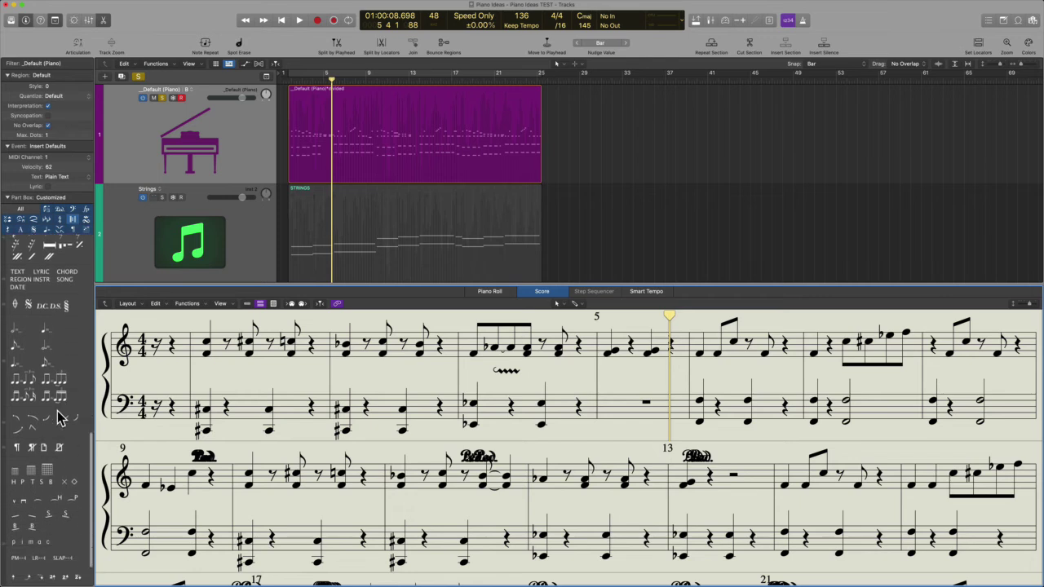
{"action": "scroll", "coordinate": [57, 416], "scroll_direction": "up", "scroll_amount": 15}
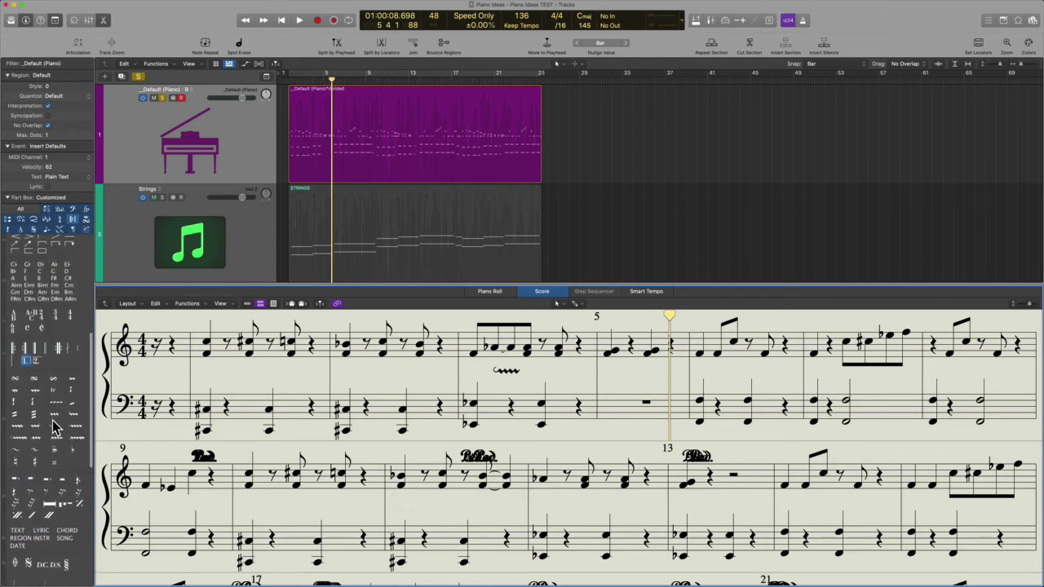
{"action": "scroll", "coordinate": [56, 424], "scroll_direction": "up", "scroll_amount": 2}
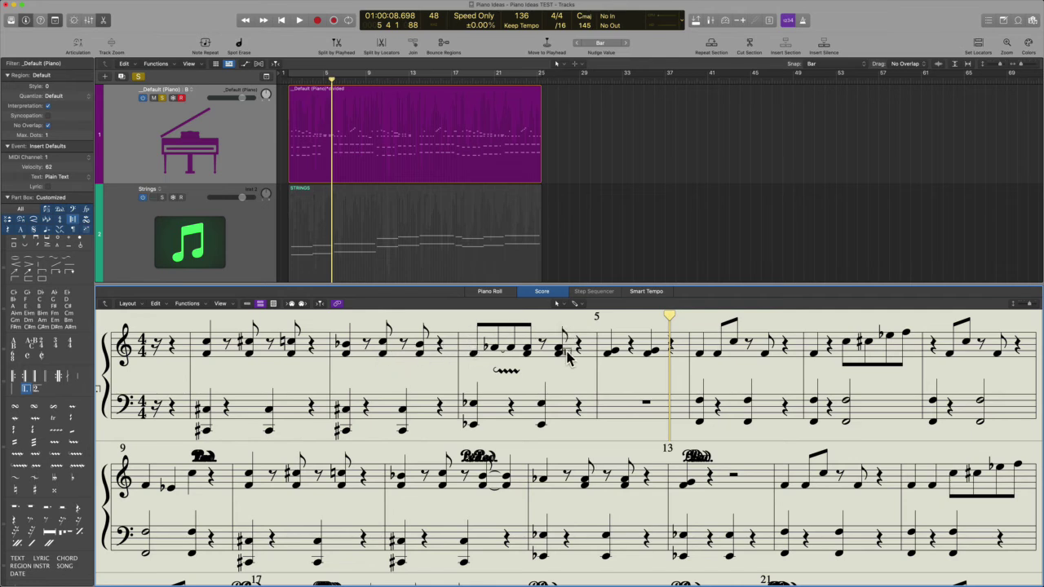
{"action": "left_click_drag", "start_coordinate": [569, 358], "coordinate": [618, 408]}
{"action": "left_click_drag", "start_coordinate": [30, 392], "coordinate": [692, 515]}
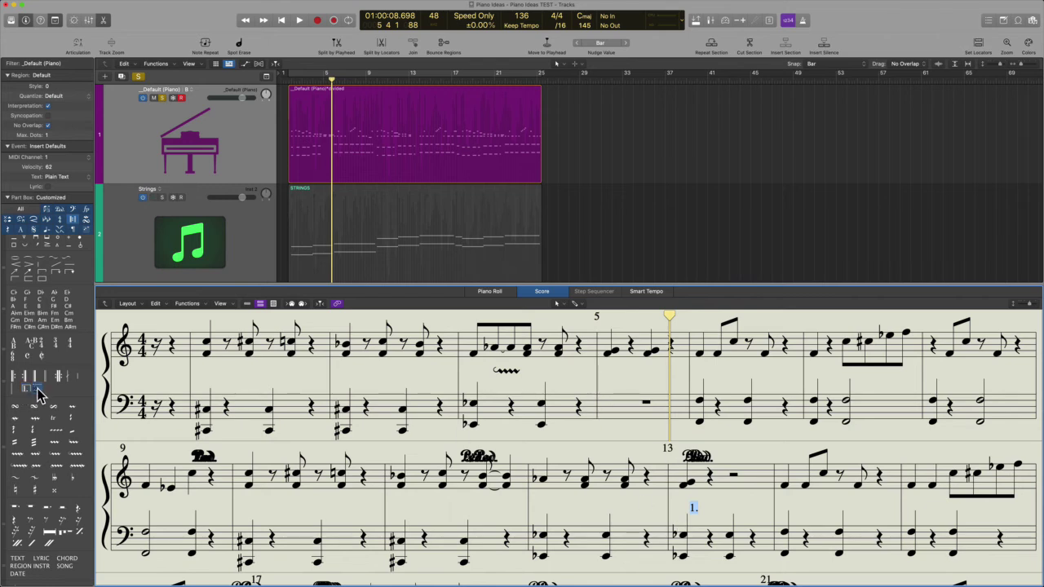
{"action": "left_click_drag", "start_coordinate": [37, 390], "coordinate": [788, 520]}
{"action": "key", "text": "super+Tab"}
Filter the Part Box to layout break symbols and drag a Page Break onto bar 10
{"action": "left_click", "coordinate": [72, 229]}
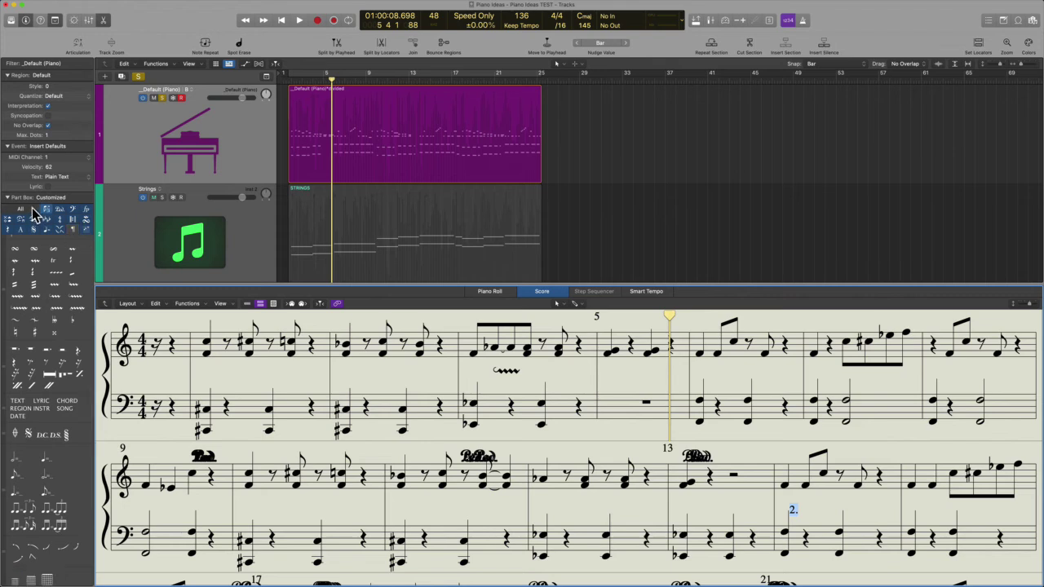
{"action": "left_click", "coordinate": [72, 230]}
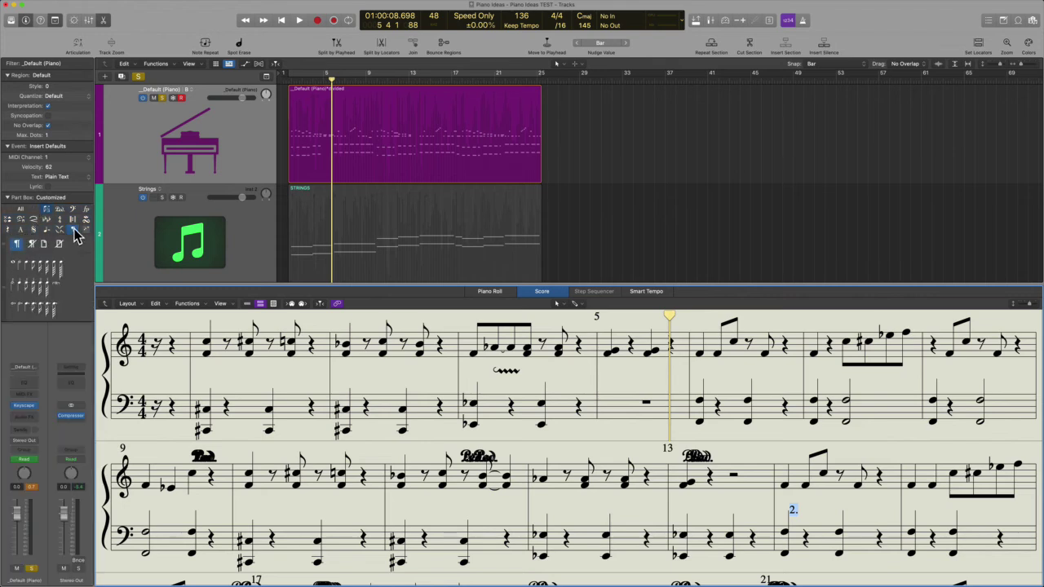
{"action": "left_click", "coordinate": [32, 246]}
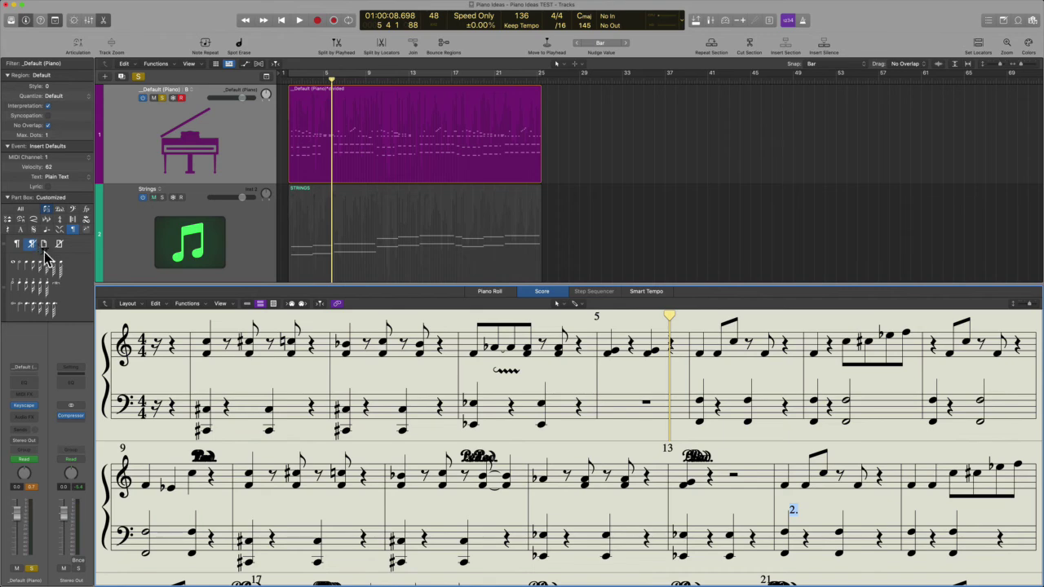
{"action": "left_click_drag", "start_coordinate": [46, 260], "coordinate": [218, 517]}
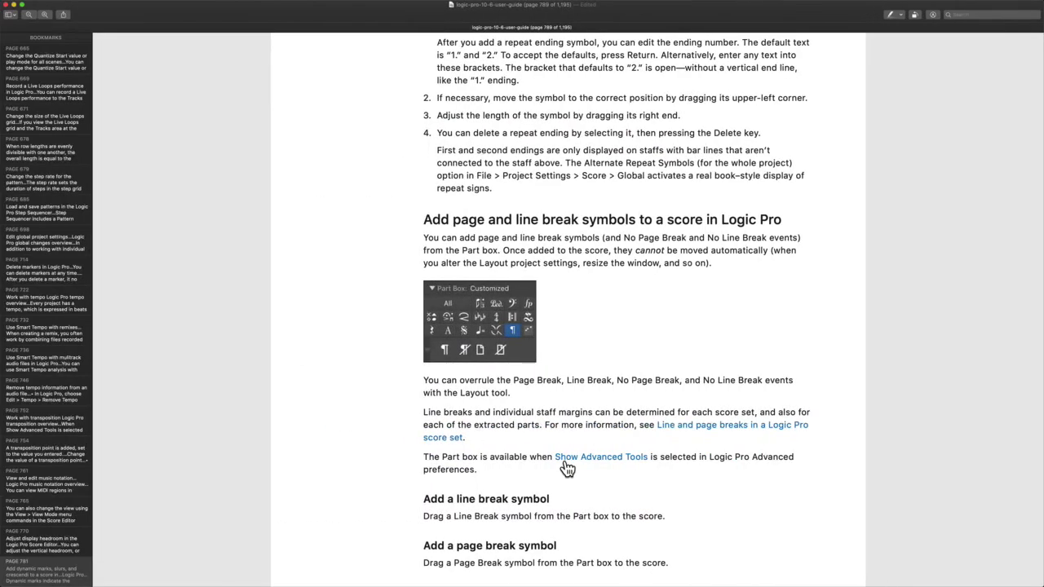
Scroll to 'Add page and line break symbols' and highlight the sentence about breaks not moving automatically
{"action": "scroll", "coordinate": [563, 466], "scroll_direction": "down", "scroll_amount": 5}
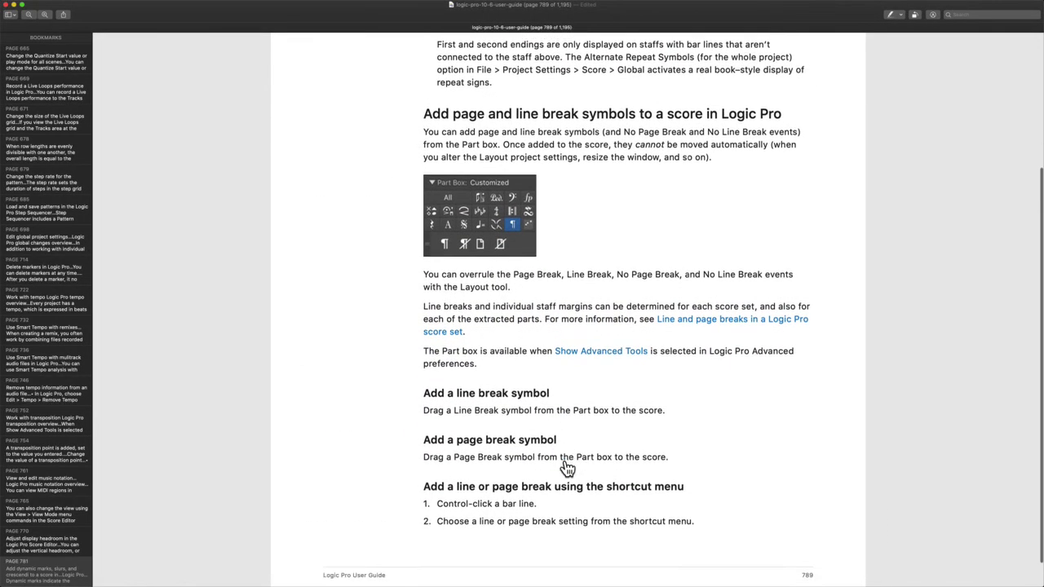
{"action": "scroll", "coordinate": [567, 469], "scroll_direction": "down", "scroll_amount": 1}
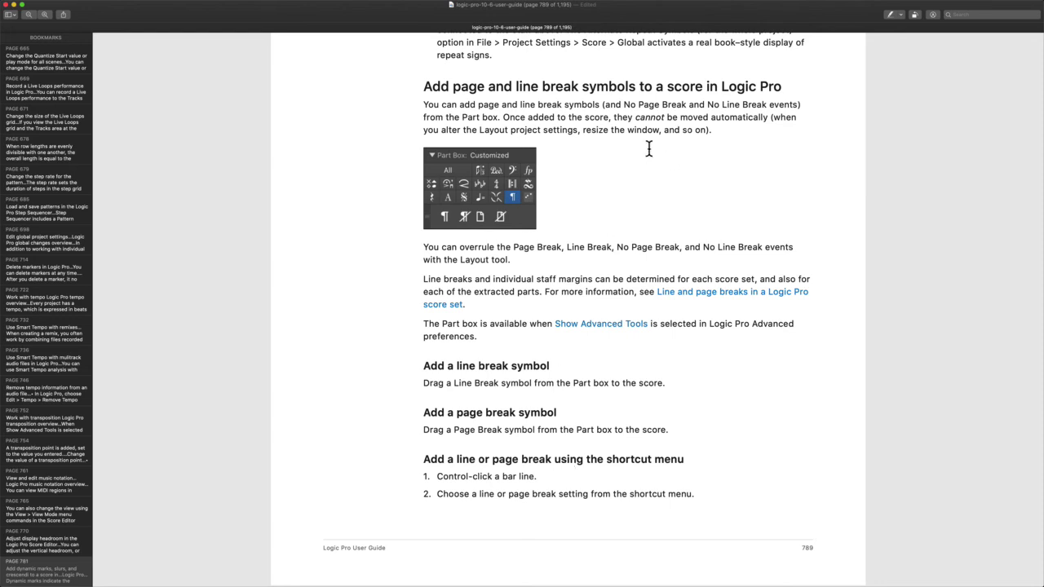
{"action": "scroll", "coordinate": [596, 143], "scroll_direction": "down", "scroll_amount": 1}
{"action": "scroll", "coordinate": [596, 144], "scroll_direction": "down", "scroll_amount": 1}
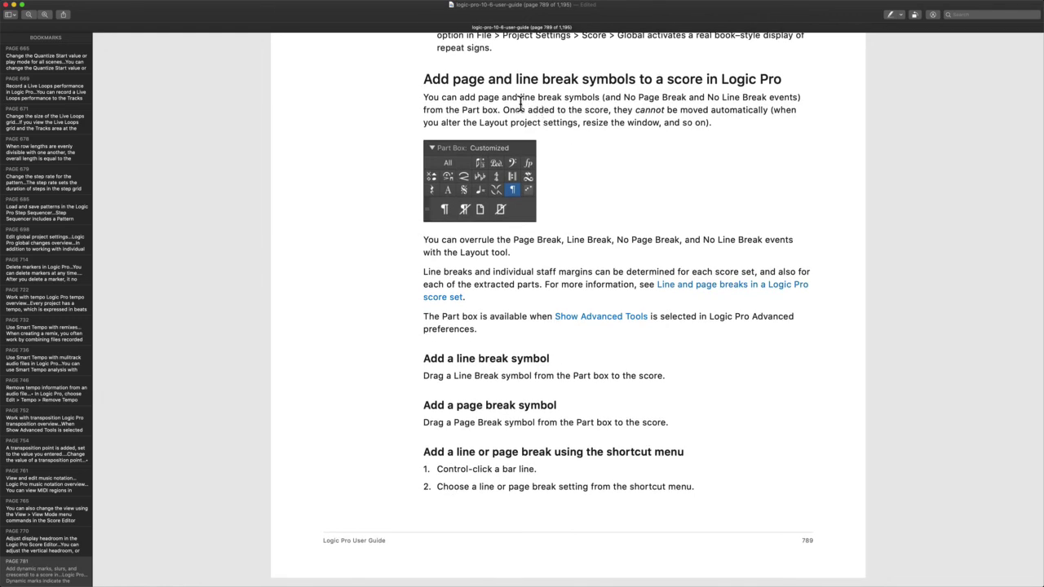
{"action": "left_click_drag", "start_coordinate": [502, 109], "coordinate": [722, 130]}
{"action": "left_click", "coordinate": [701, 129]}
{"action": "scroll", "coordinate": [651, 194], "scroll_direction": "down", "scroll_amount": 2}
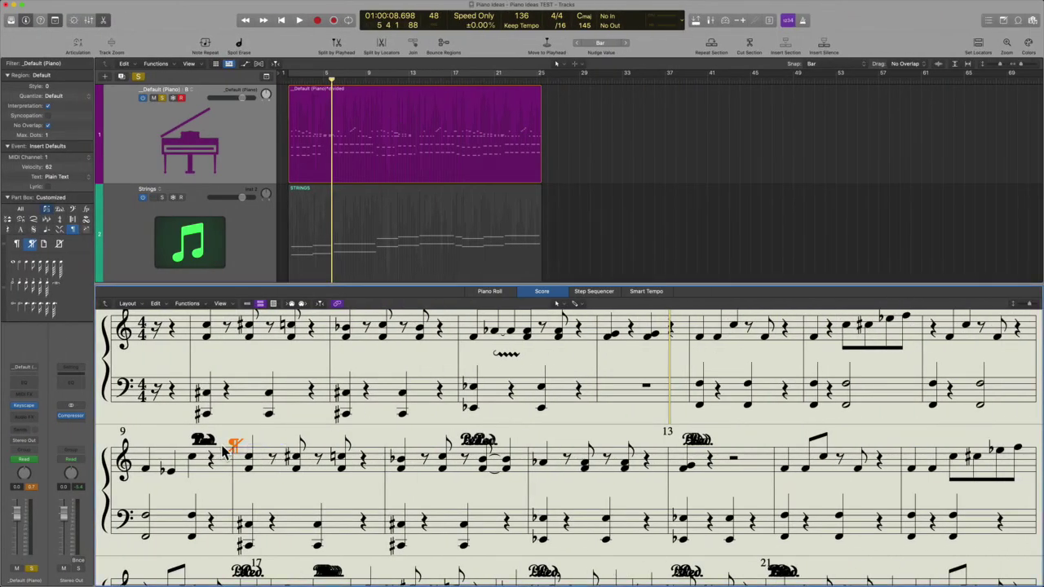
Undo the Page Break inserted at bar 10
{"action": "key", "text": "super"}
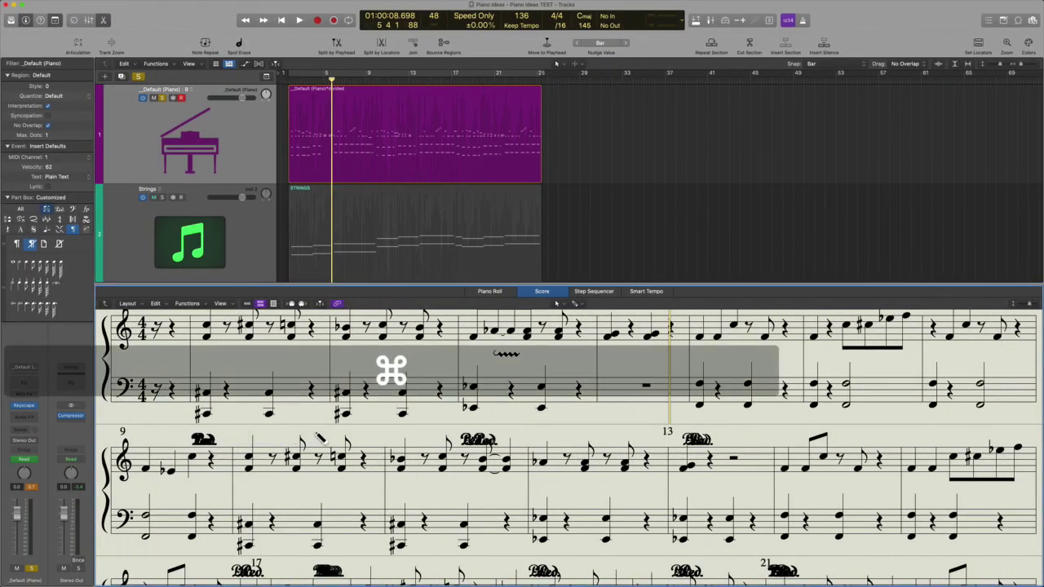